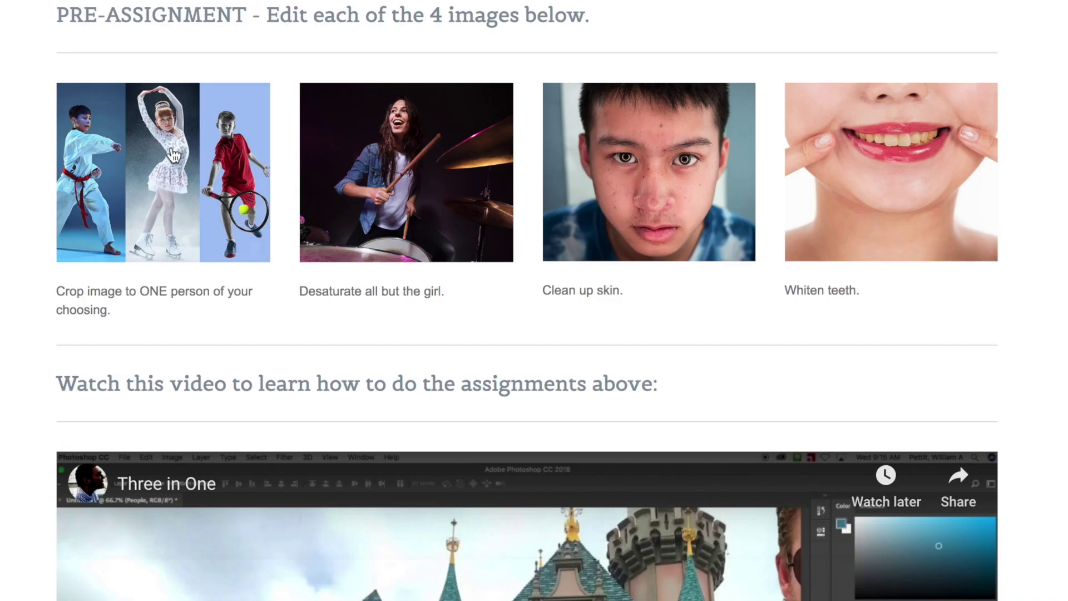
Open the full-size kids.jpeg from the crop assignment and copy the image
{"action": "left_click", "coordinate": [176, 176]}
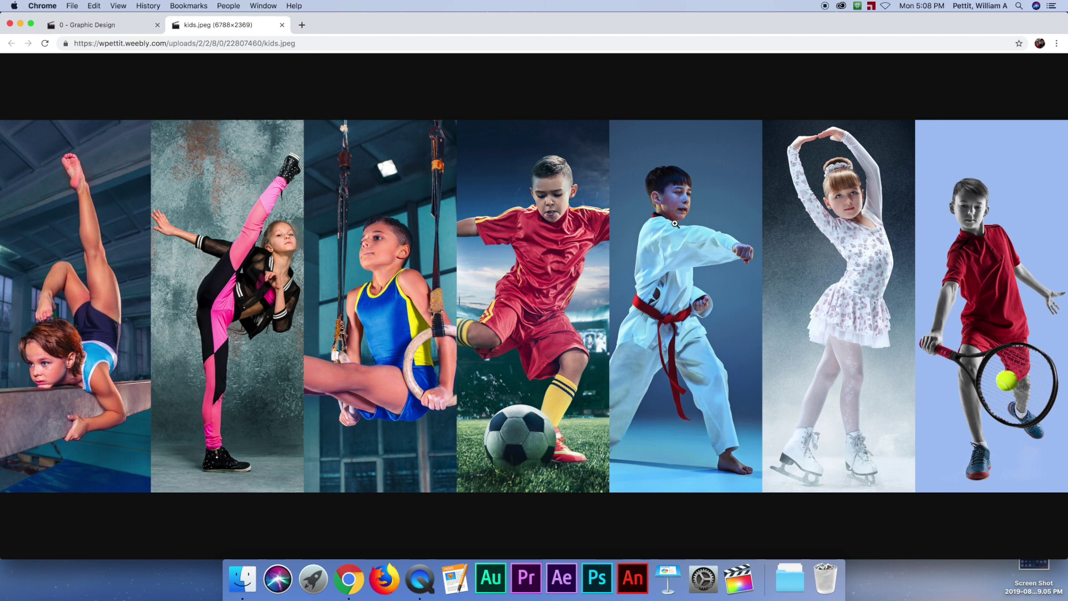
{"action": "right_click", "coordinate": [577, 209]}
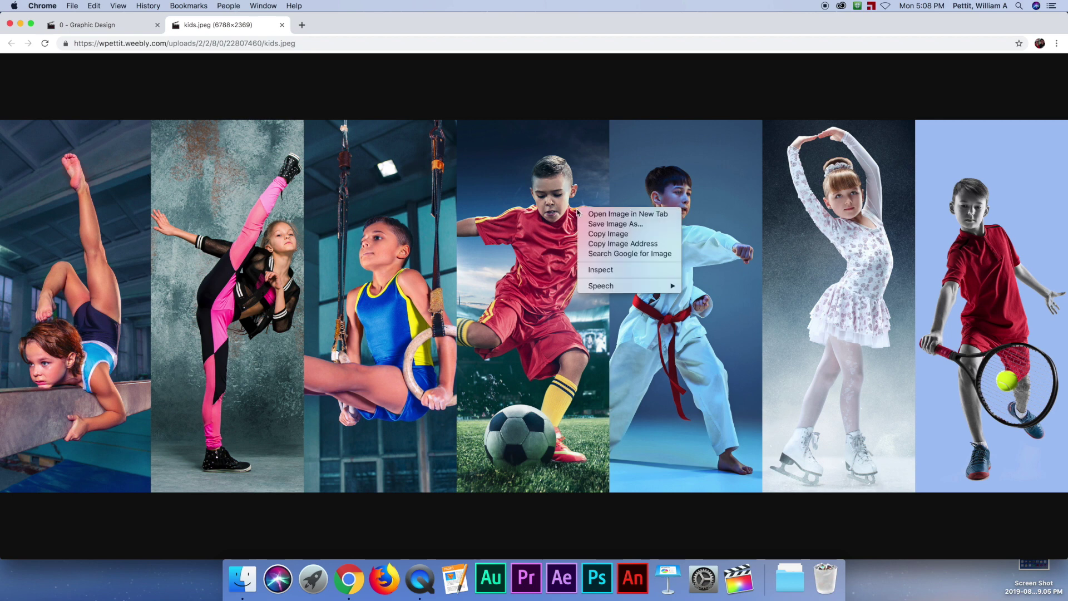
{"action": "left_click", "coordinate": [614, 234]}
{"action": "right_click", "coordinate": [598, 233]}
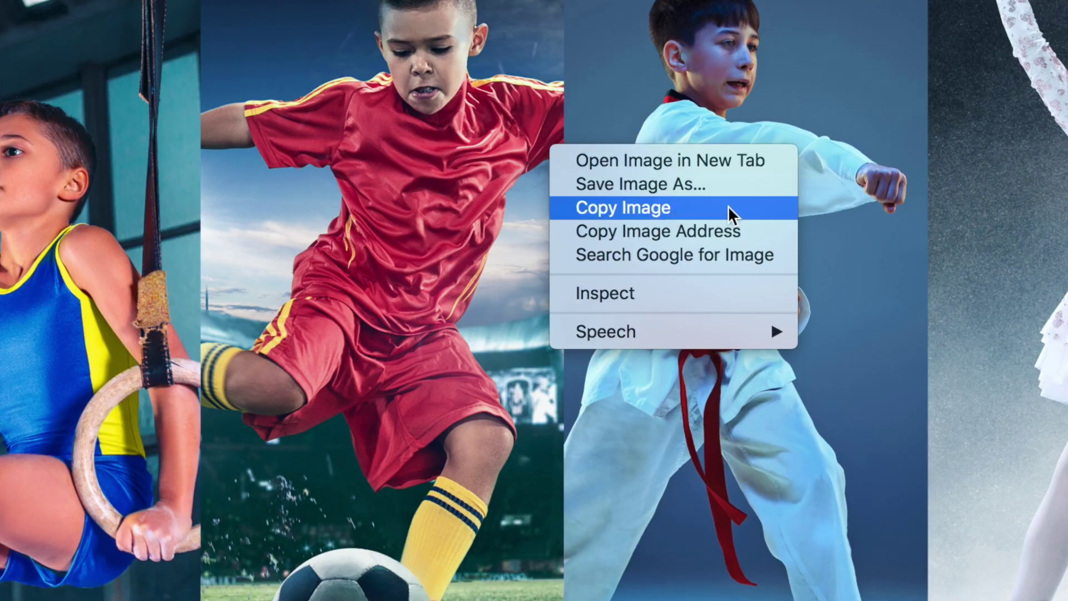
{"action": "left_click", "coordinate": [728, 207]}
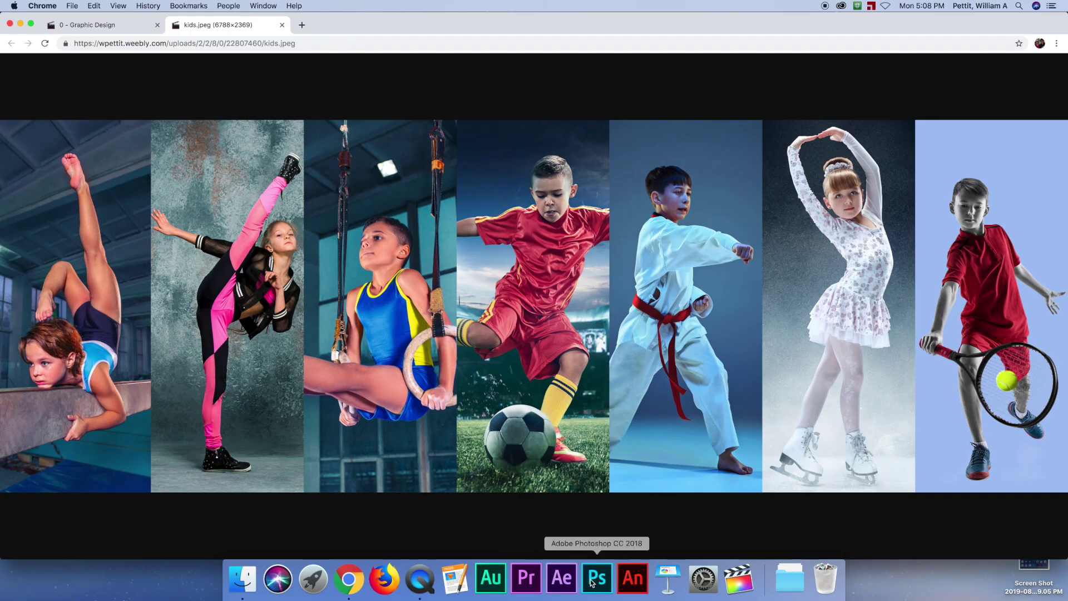
Switch to Photoshop, create a new document with the Clipboard preset, and paste the copied image into it
{"action": "left_click", "coordinate": [598, 582]}
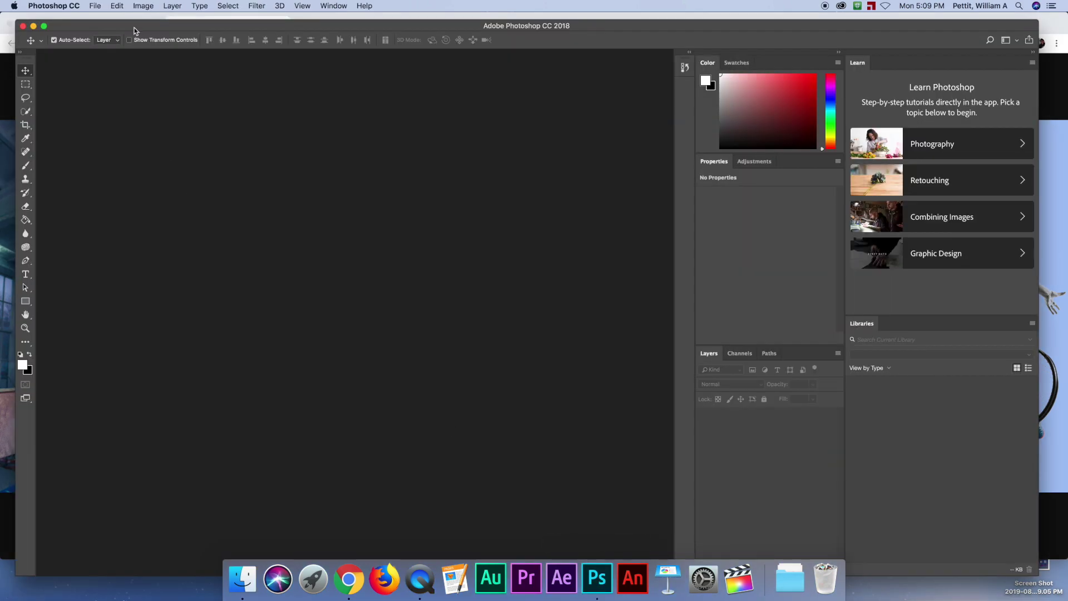
{"action": "left_click_drag", "start_coordinate": [133, 29], "coordinate": [119, 18]}
{"action": "left_click", "coordinate": [95, 7]}
{"action": "left_click", "coordinate": [93, 5]}
{"action": "left_click", "coordinate": [93, 5]}
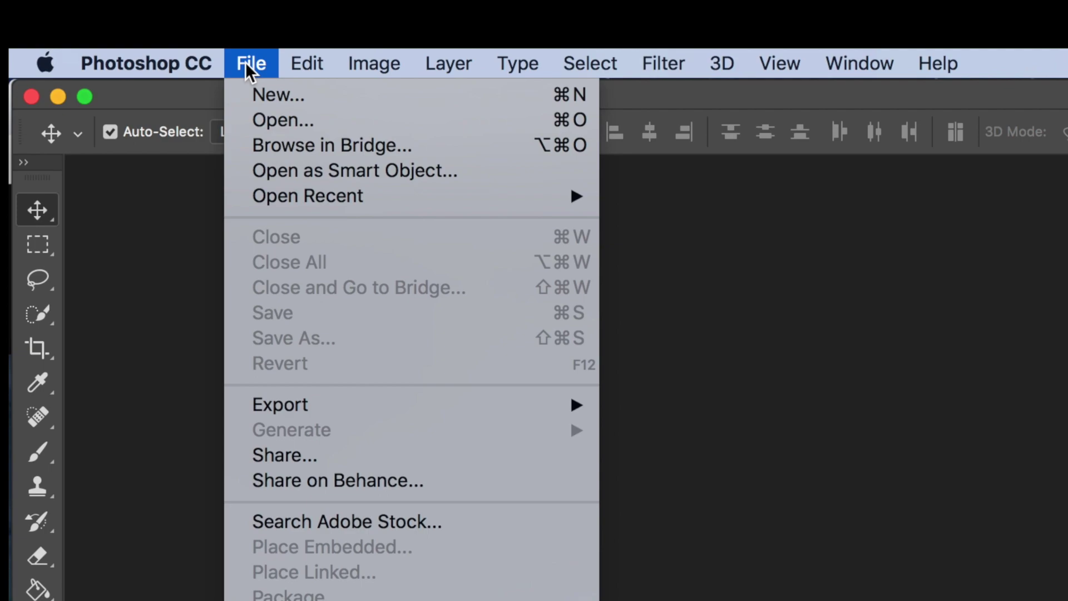
{"action": "left_click", "coordinate": [245, 98]}
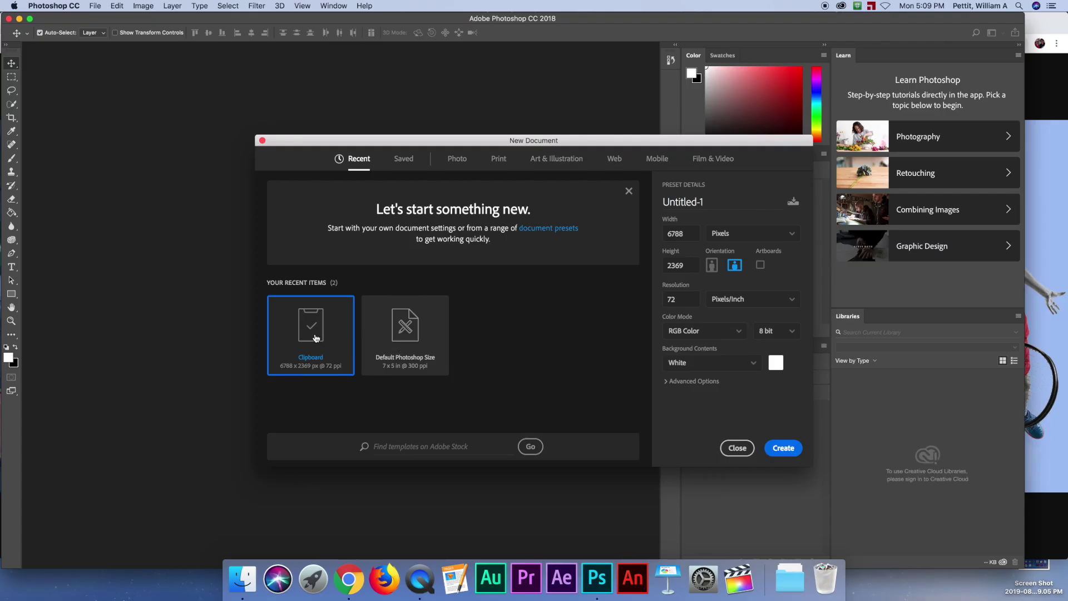
{"action": "left_click", "coordinate": [784, 449]}
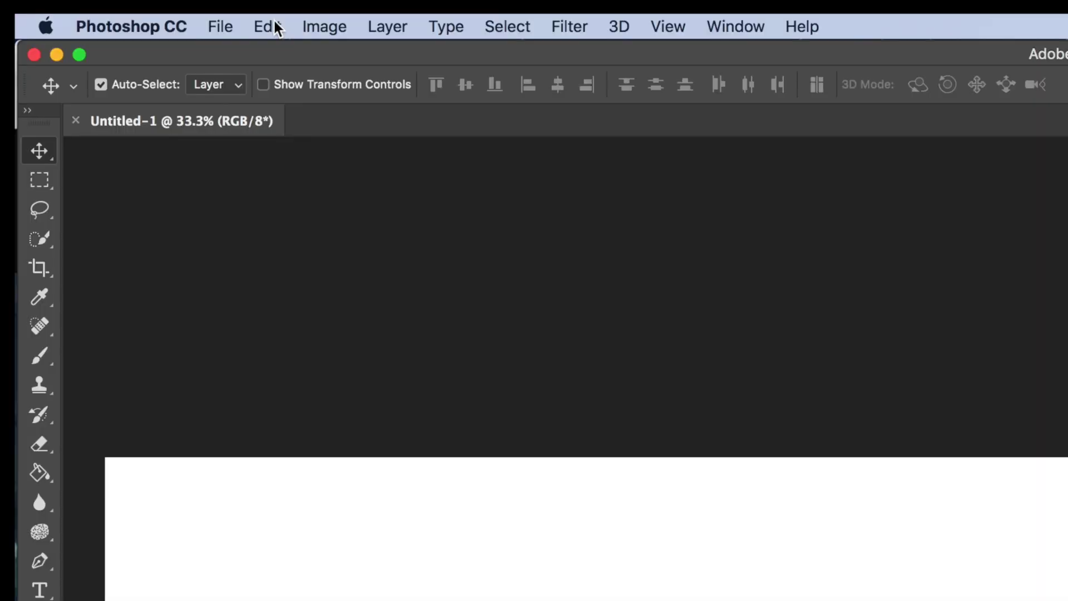
{"action": "left_click", "coordinate": [119, 5]}
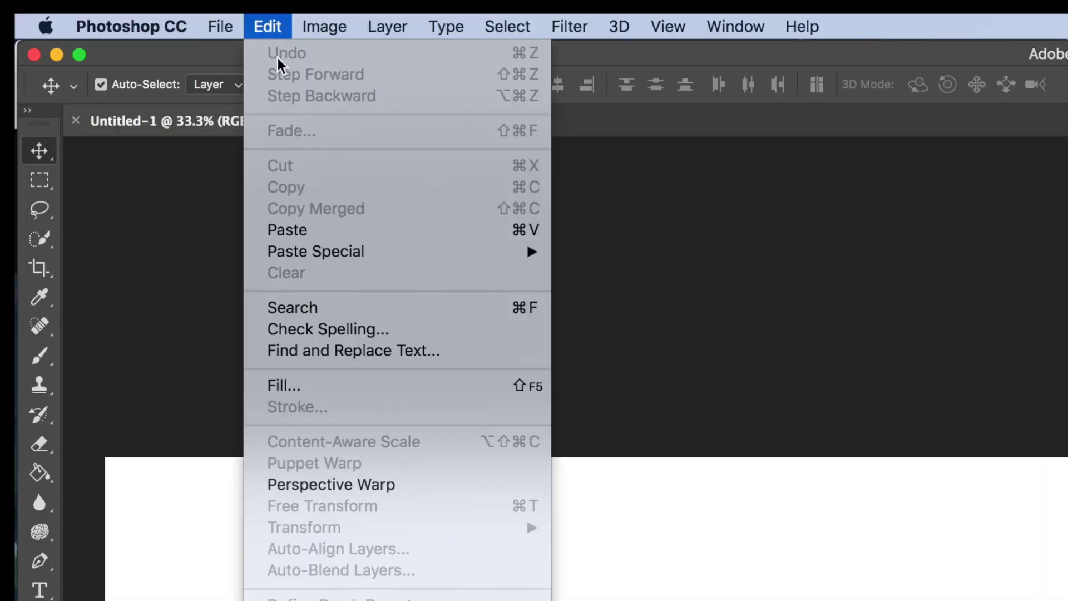
{"action": "left_click", "coordinate": [292, 232]}
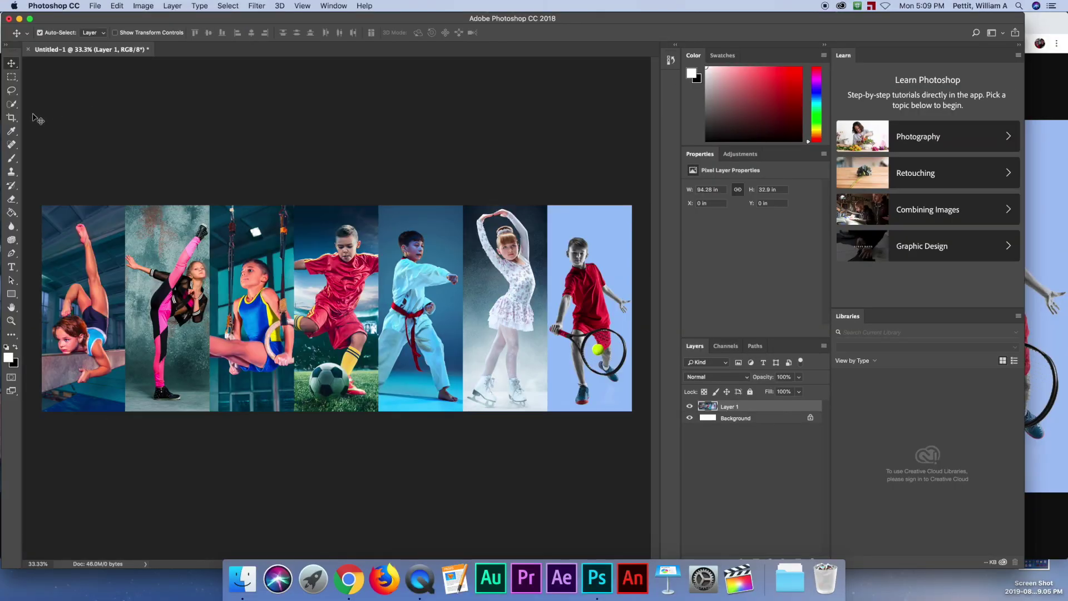
Crop the image to only the panel showing the boy in the white karate uniform with a red belt
{"action": "left_click", "coordinate": [11, 117]}
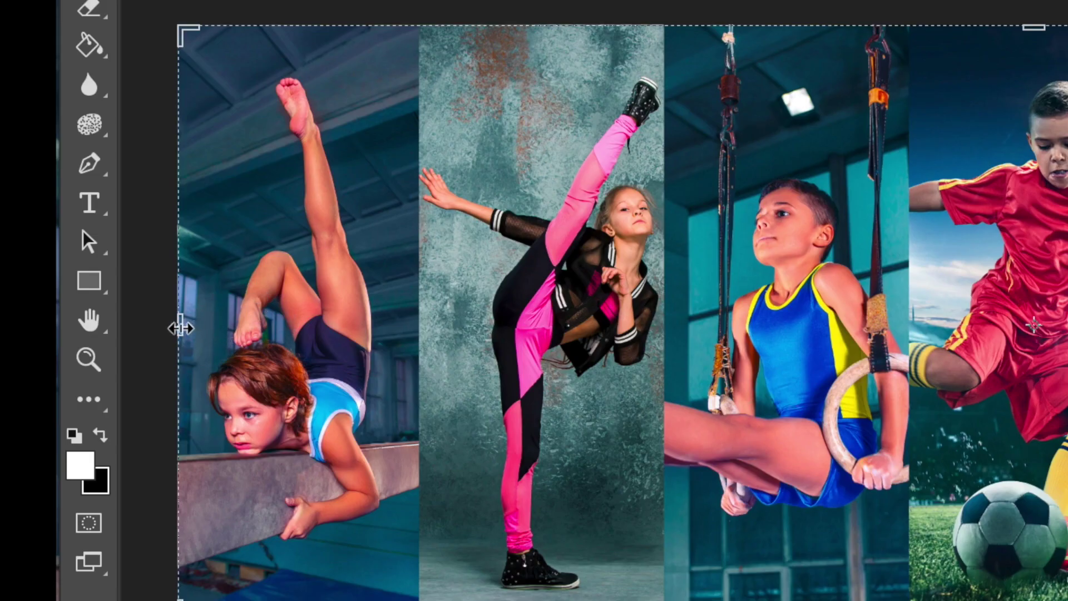
{"action": "left_click_drag", "start_coordinate": [180, 328], "coordinate": [646, 332]}
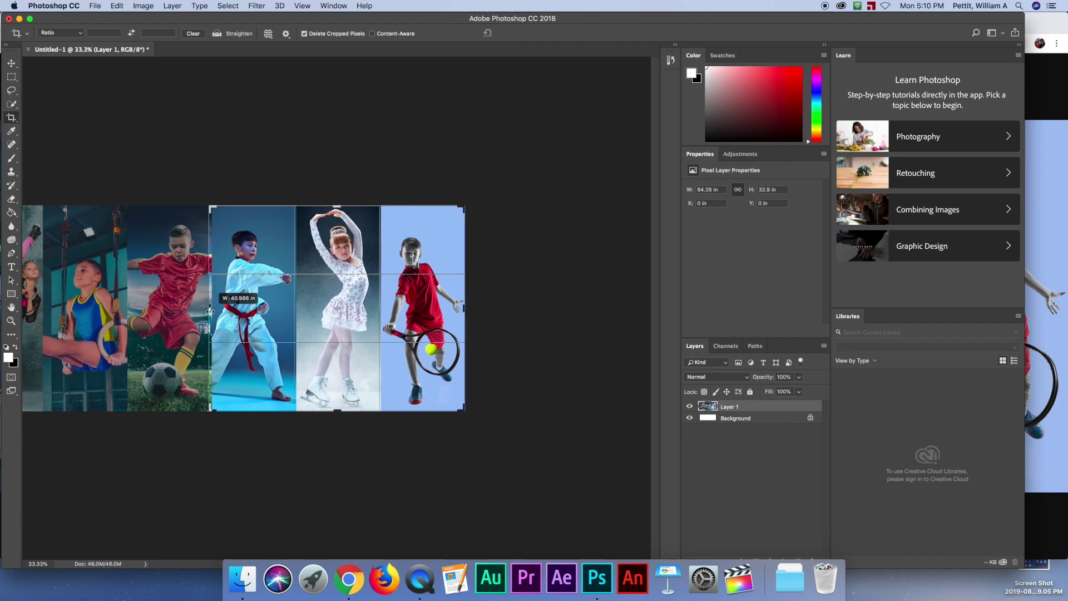
{"action": "left_click_drag", "start_coordinate": [210, 311], "coordinate": [213, 310]}
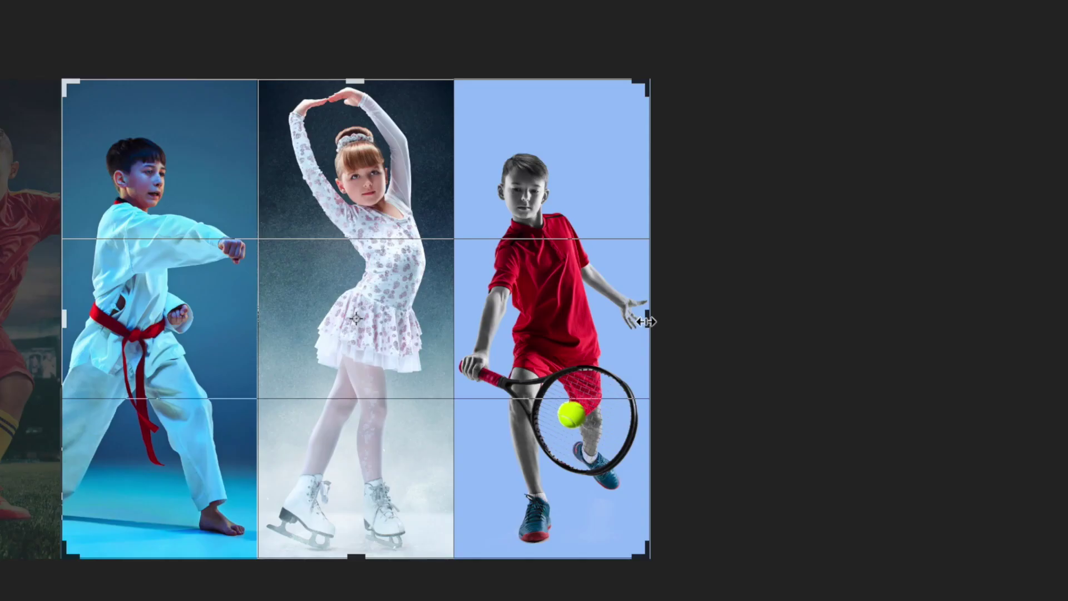
{"action": "left_click_drag", "start_coordinate": [461, 307], "coordinate": [378, 312]}
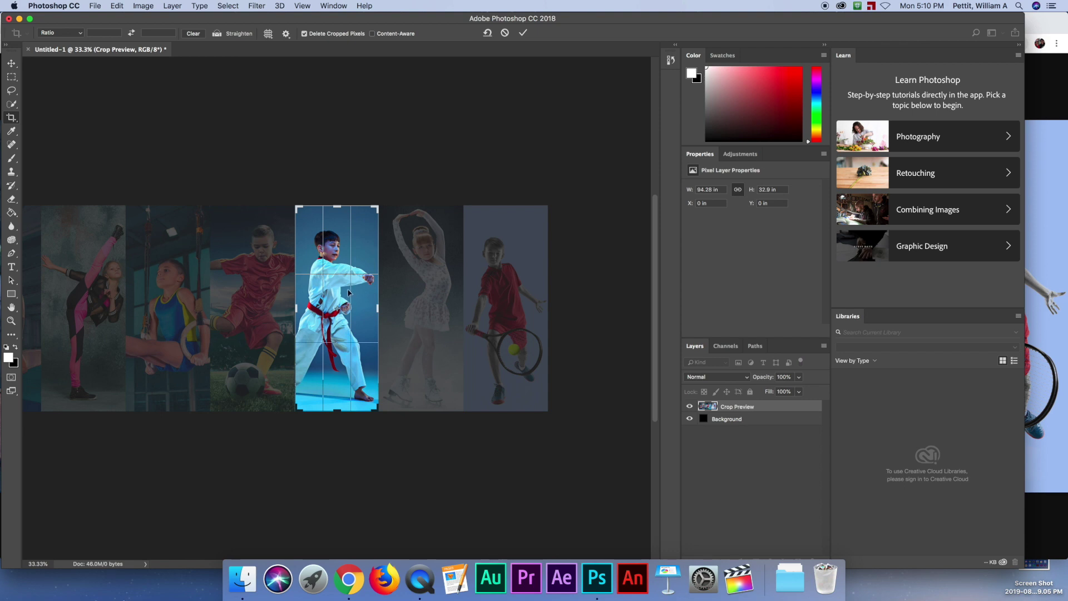
{"action": "double_click", "coordinate": [347, 289]}
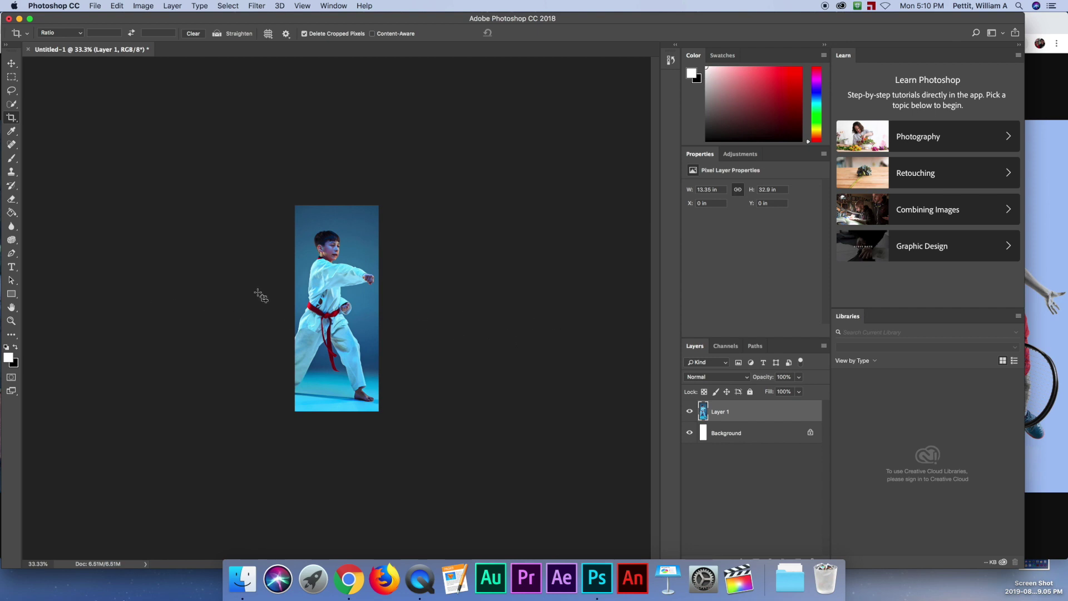
{"action": "left_click", "coordinate": [13, 65]}
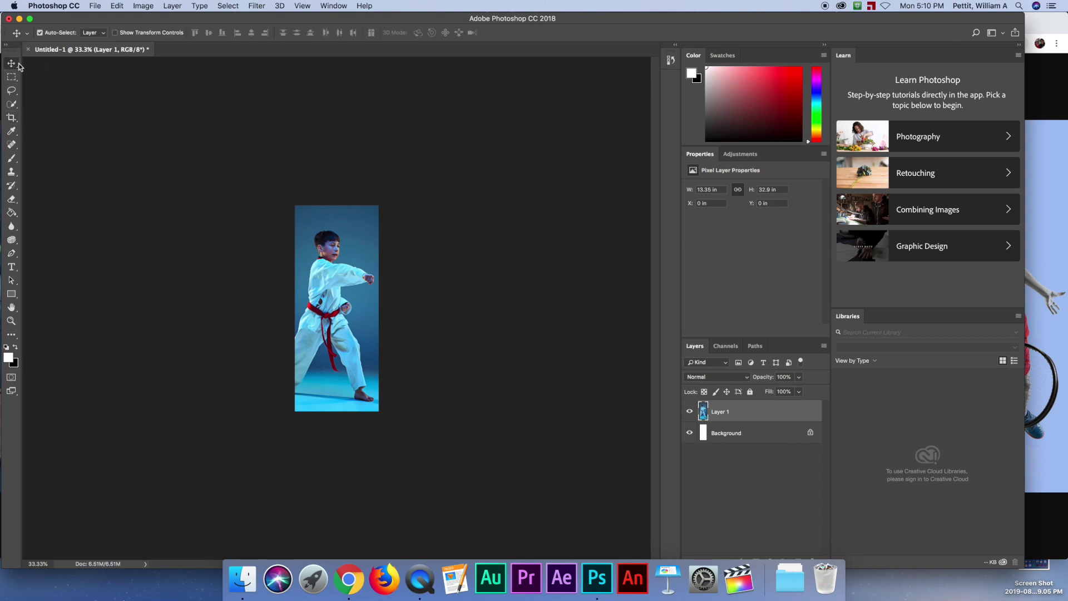
Start saving the cropped image under the name ninja in JPEG format
{"action": "left_click", "coordinate": [96, 8]}
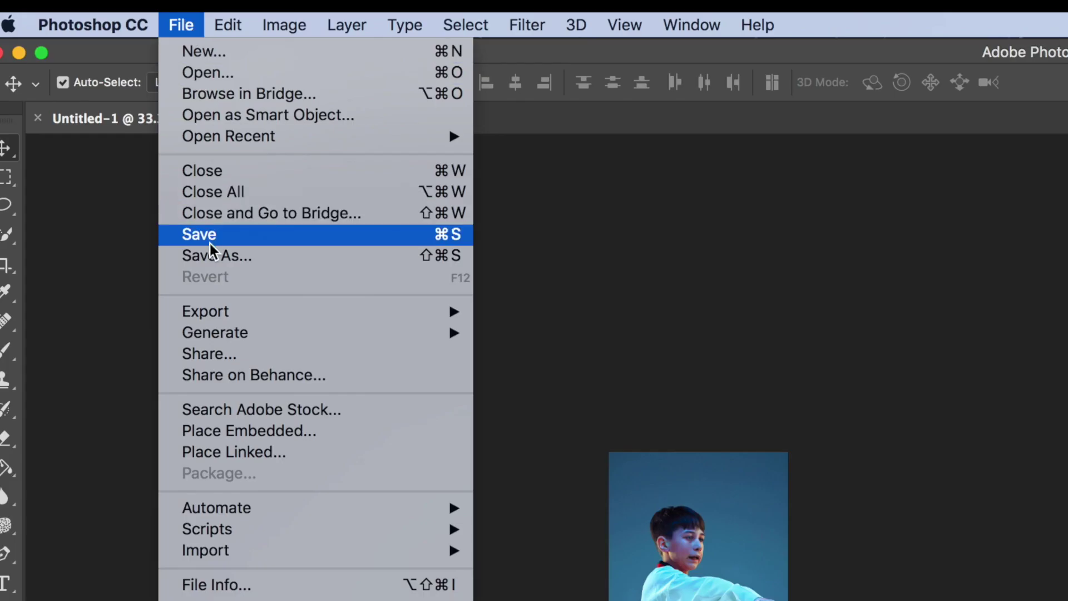
{"action": "left_click", "coordinate": [214, 255]}
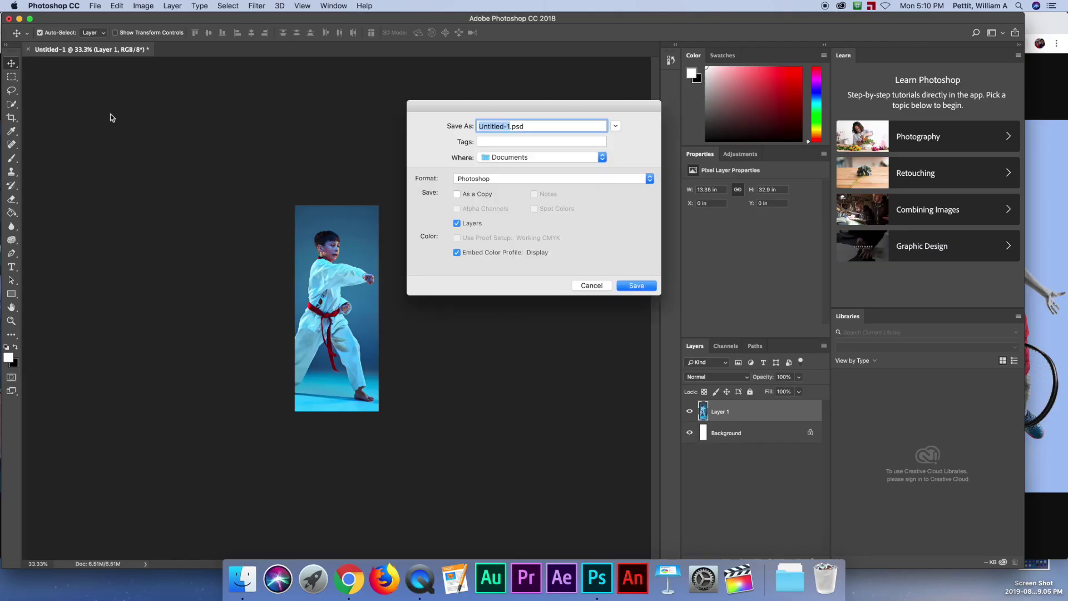
{"action": "type", "text": "ninja"}
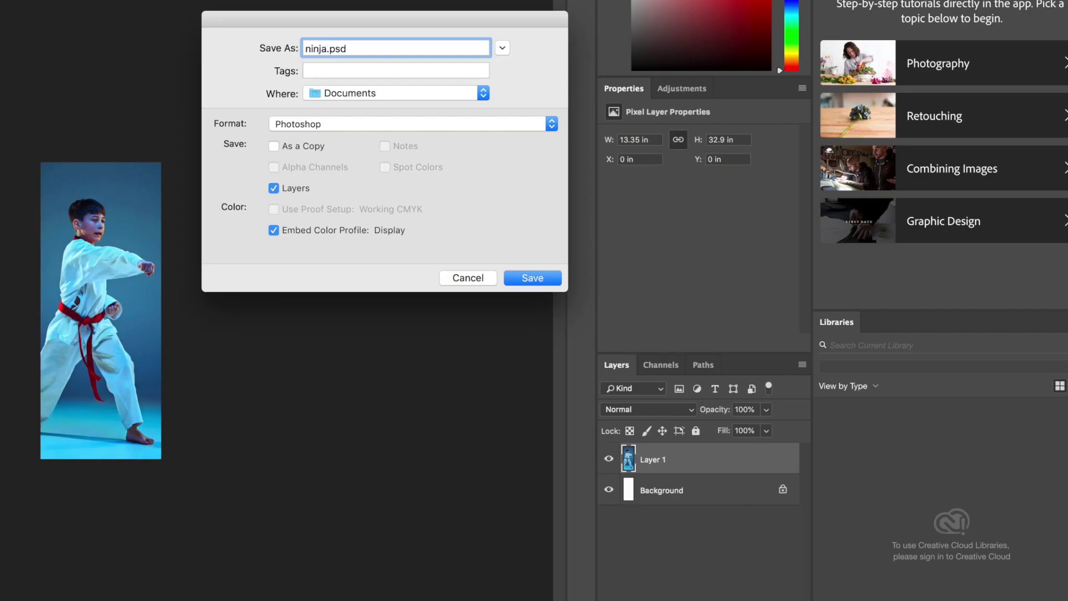
{"action": "left_click", "coordinate": [302, 123]}
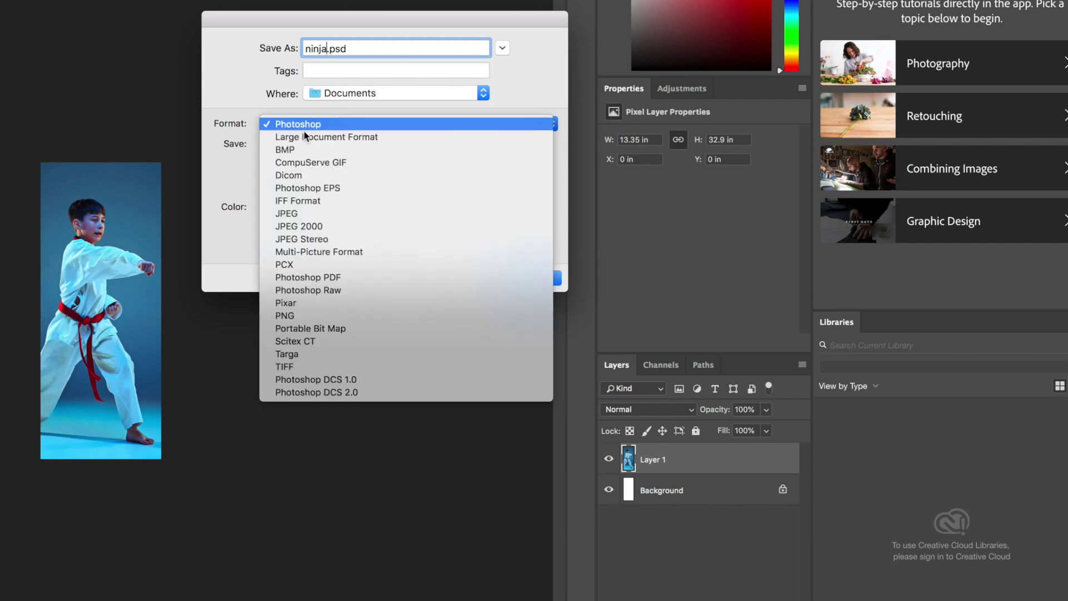
{"action": "left_click", "coordinate": [300, 214]}
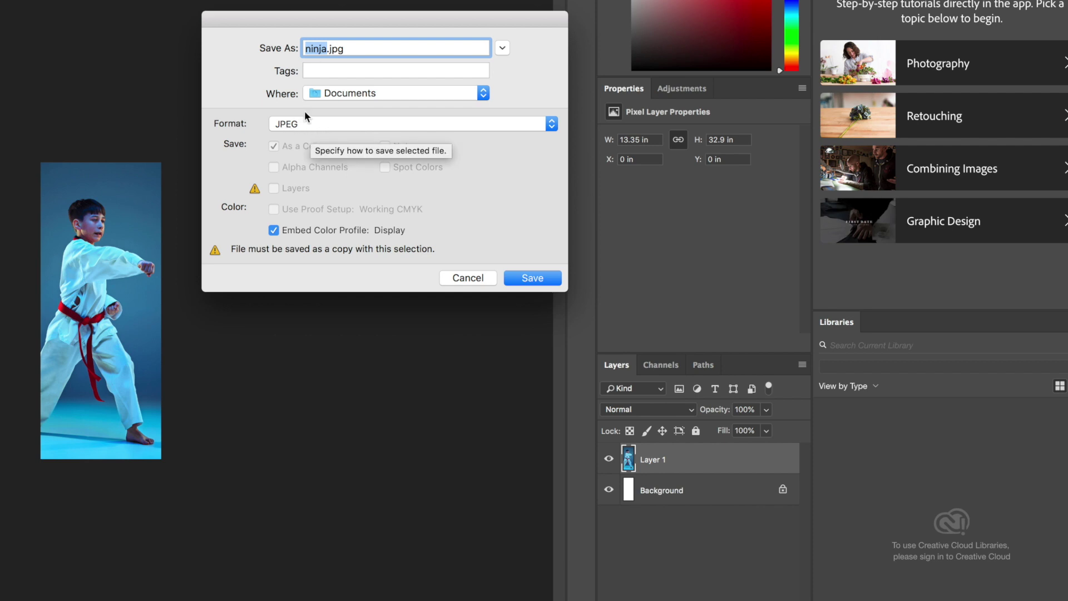
Show the full folder browser for the save and choose the personal network drive inside Documents as the location
{"action": "left_click", "coordinate": [504, 49]}
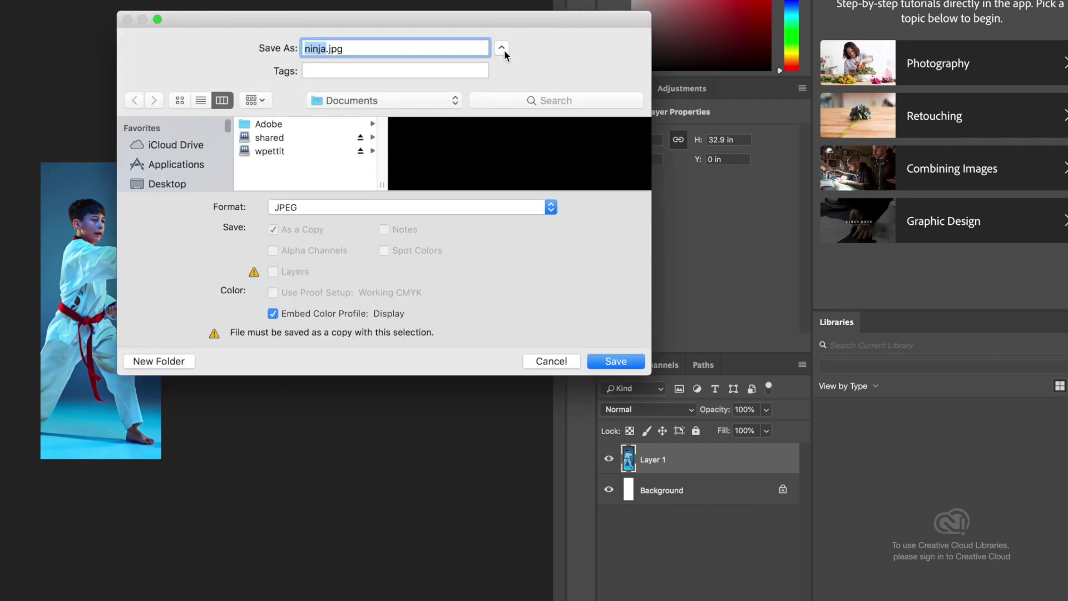
{"action": "left_click", "coordinate": [277, 147]}
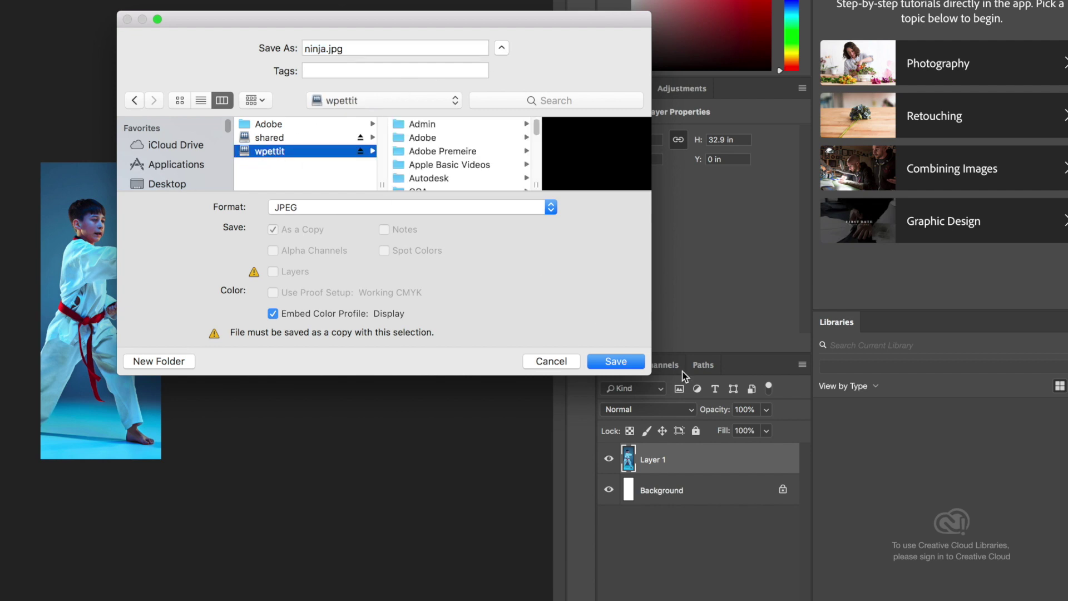
{"action": "left_click_drag", "start_coordinate": [648, 374], "coordinate": [923, 598]}
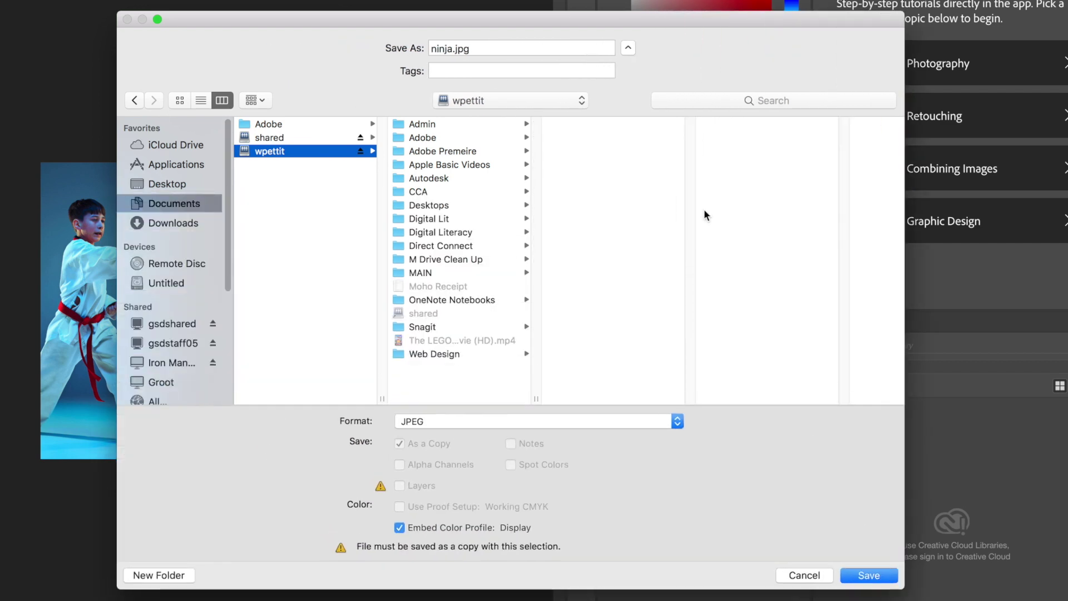
{"action": "left_click", "coordinate": [629, 47]}
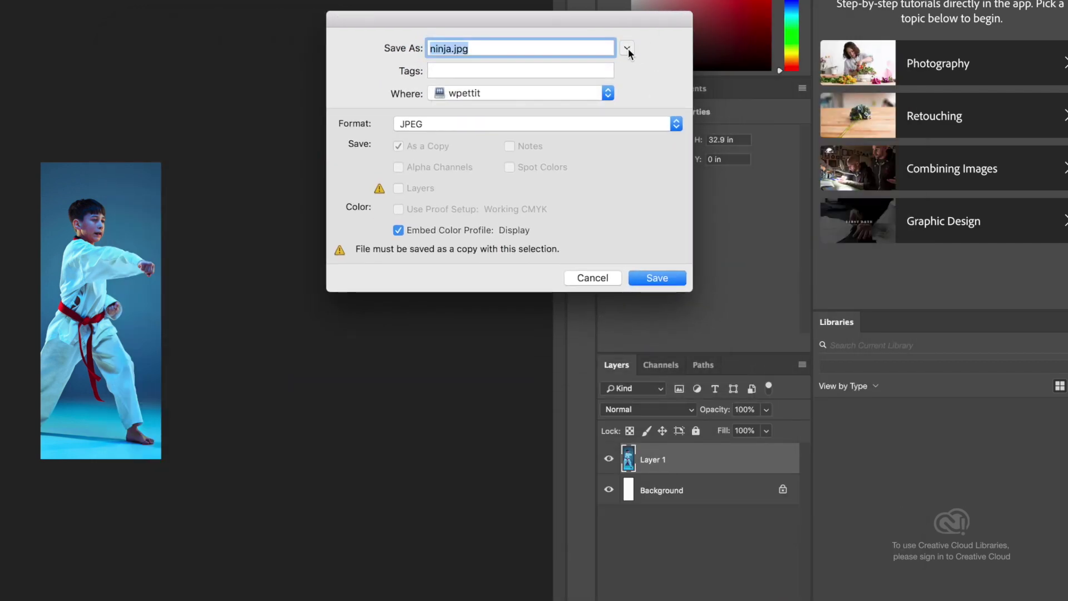
{"action": "left_click", "coordinate": [627, 48]}
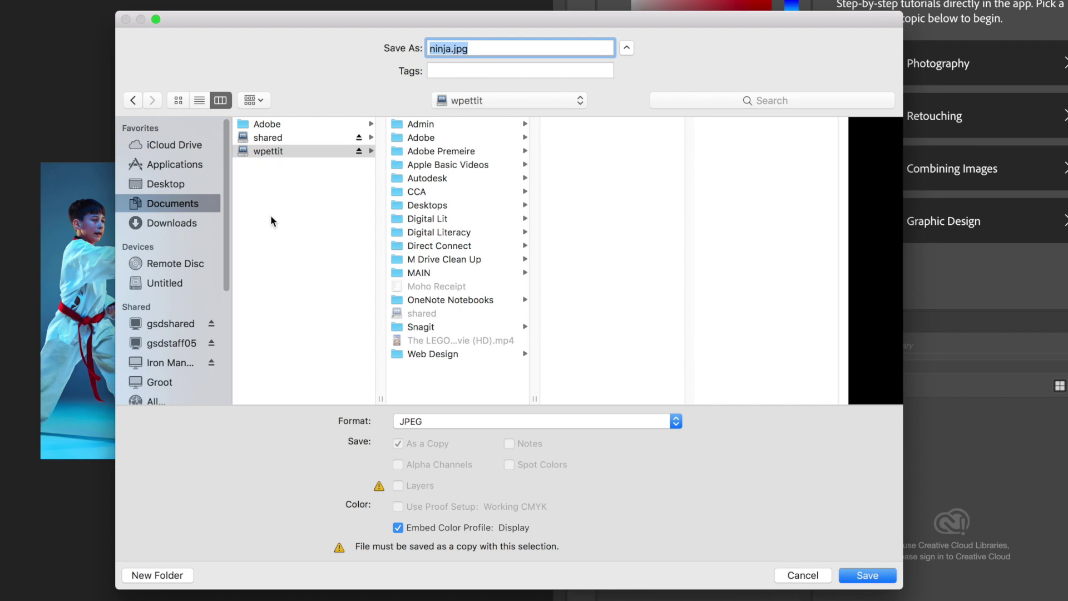
Create a new folder named CCA 2 in the personal network drive
{"action": "left_click", "coordinate": [174, 576]}
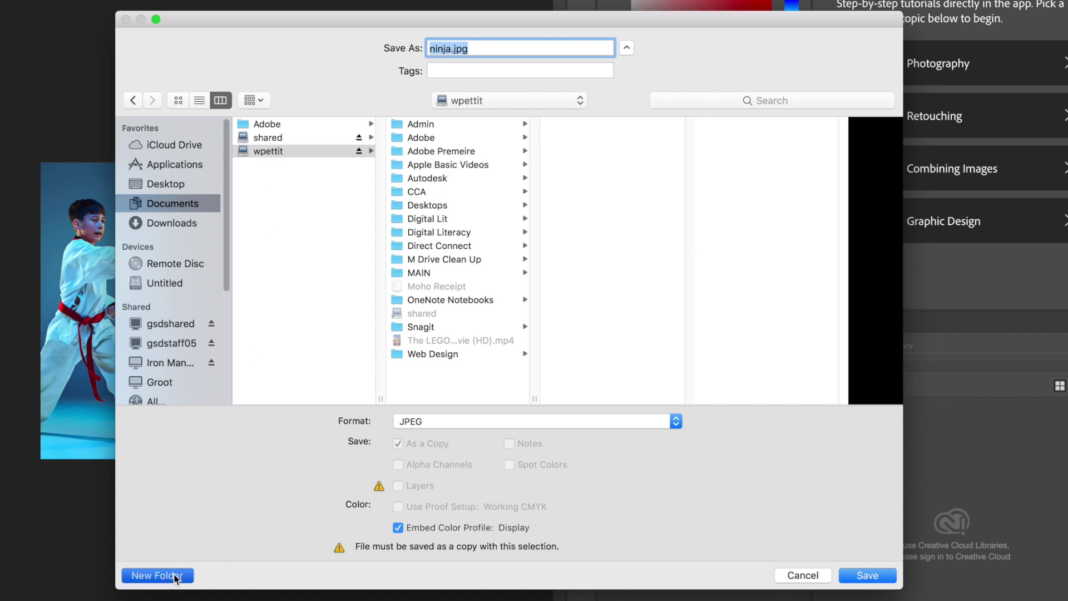
{"action": "type", "text": "CCA"}
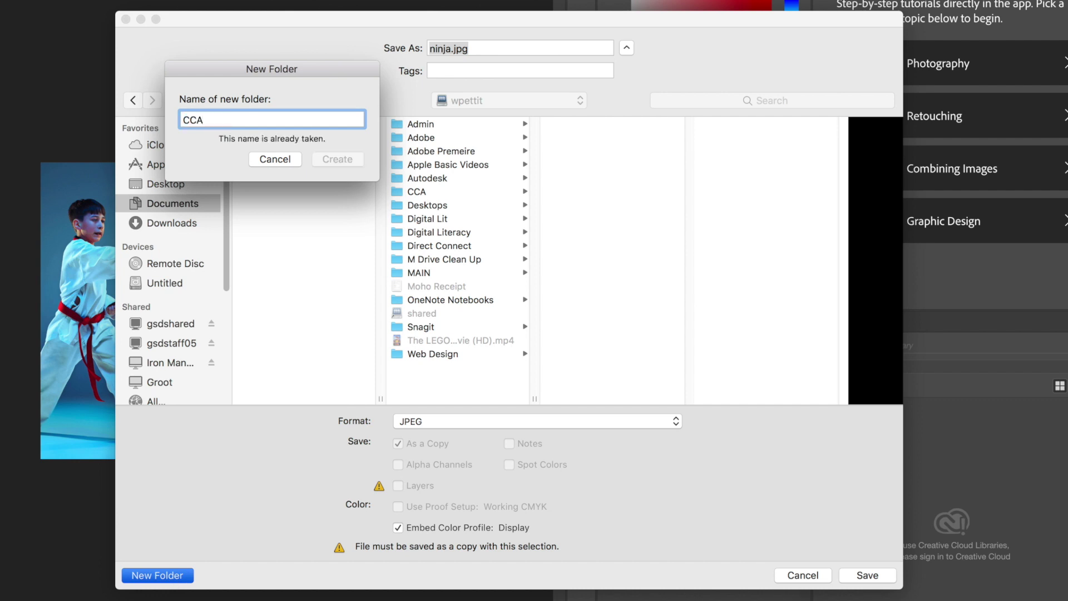
{"action": "type", "text": " 2"}
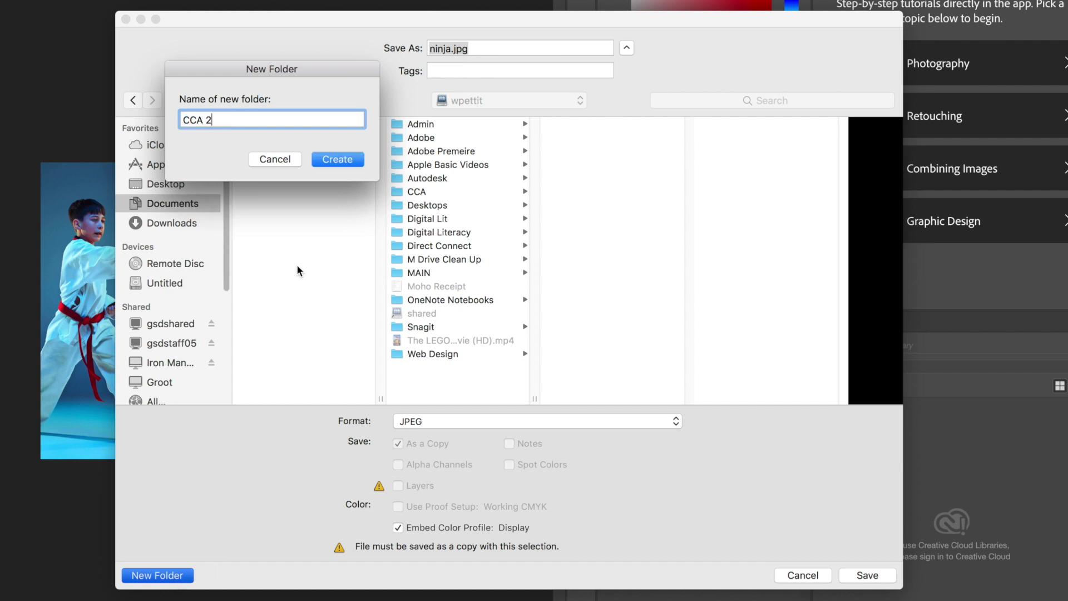
{"action": "left_click", "coordinate": [345, 159]}
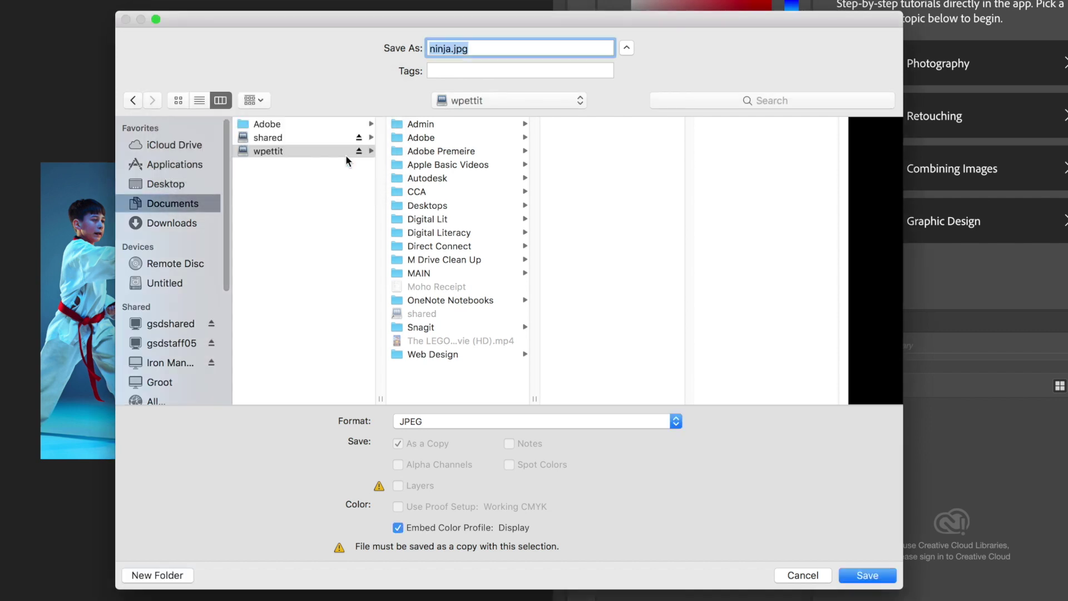
Save the JPEG with quality 9, and close the document without saving its changes
{"action": "left_click", "coordinate": [868, 575]}
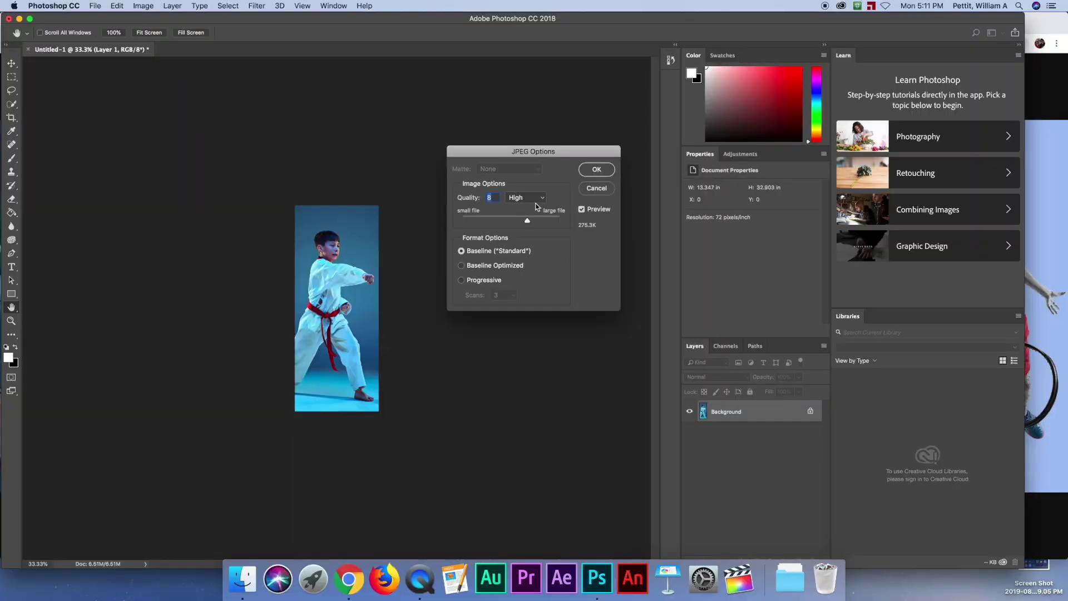
{"action": "left_click", "coordinate": [528, 221]}
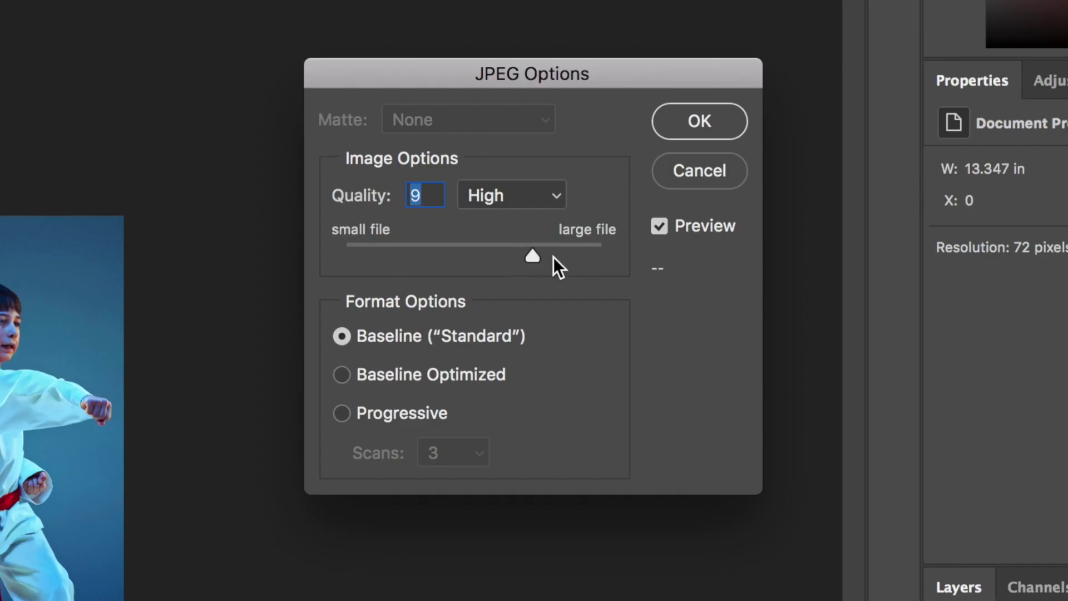
{"action": "left_click", "coordinate": [702, 126]}
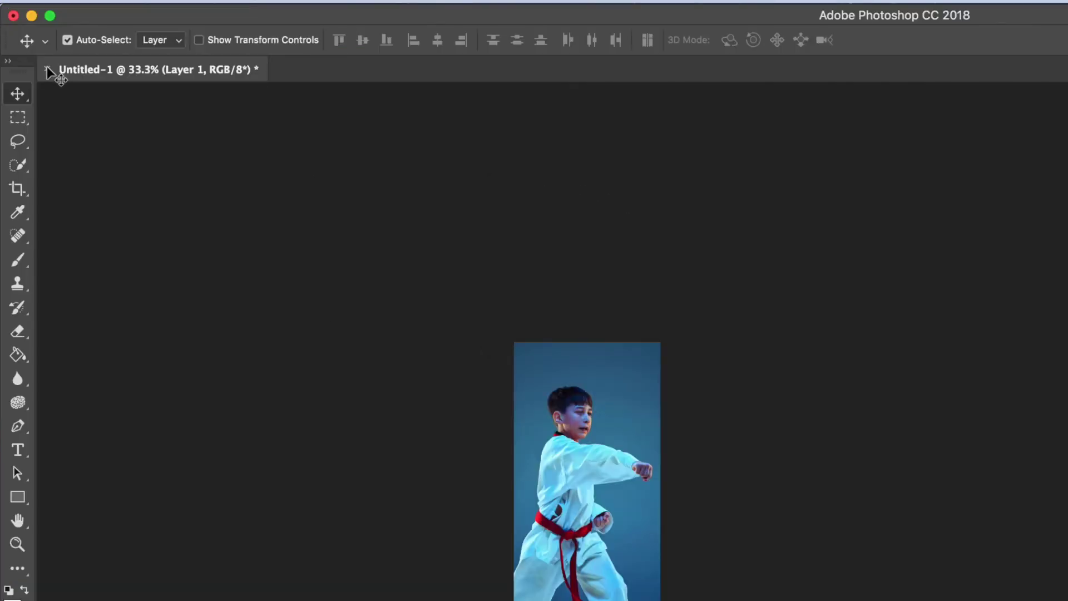
{"action": "left_click", "coordinate": [47, 69]}
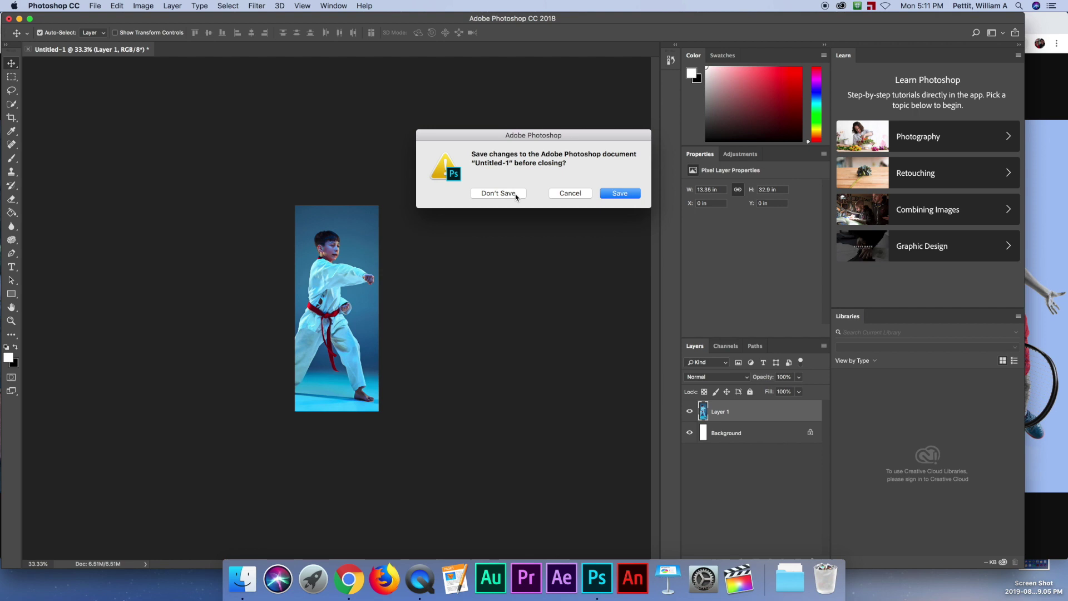
{"action": "left_click", "coordinate": [515, 195]}
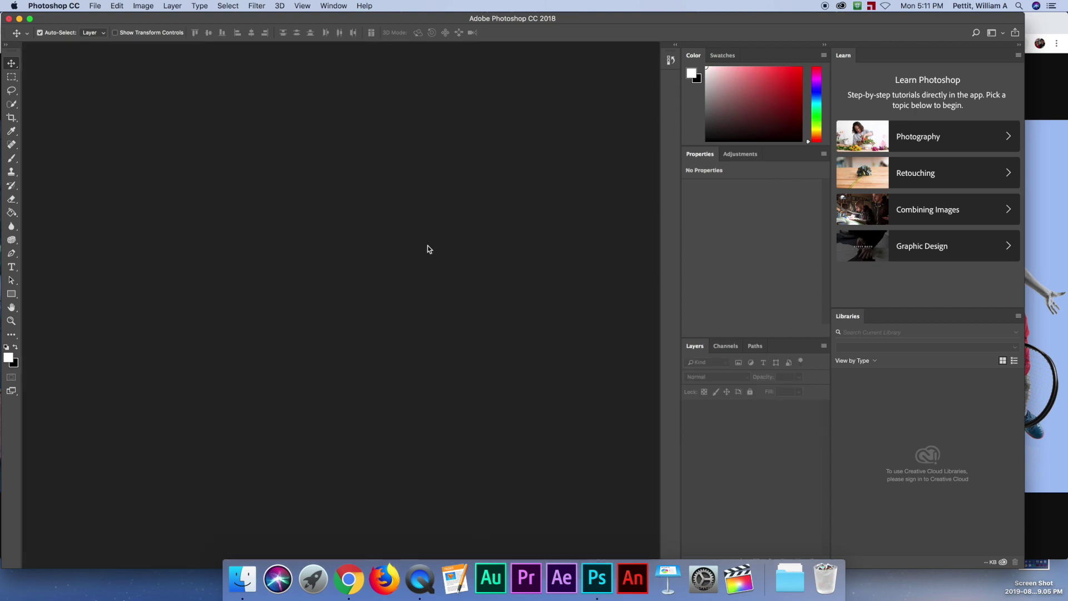
Switch to Chrome, close the kids image, and open and copy the full-size drummer image from the assignment page
{"action": "left_click", "coordinate": [349, 578]}
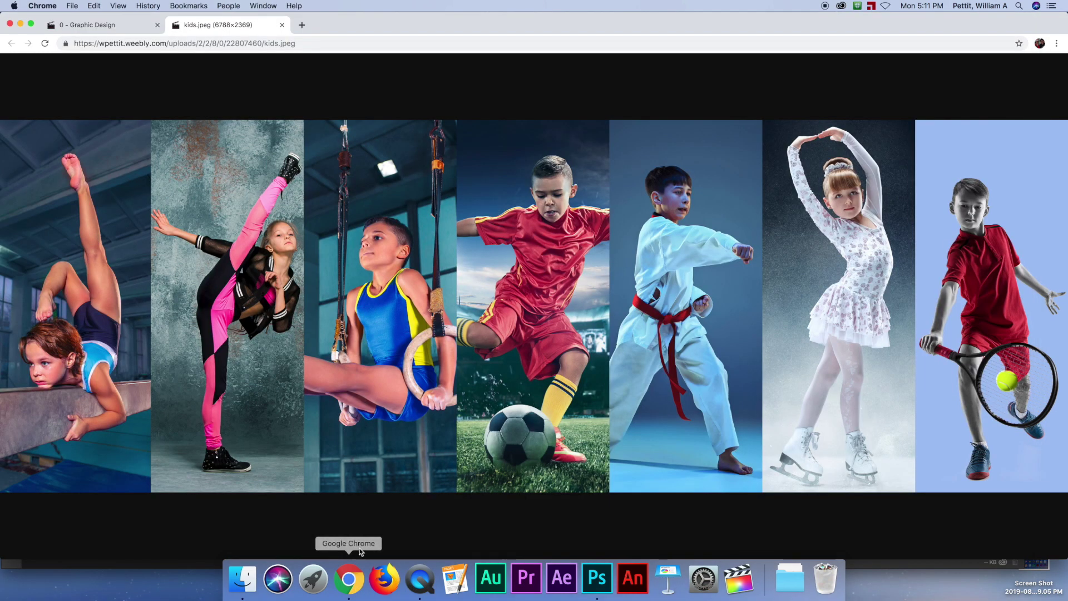
{"action": "left_click", "coordinate": [282, 25]}
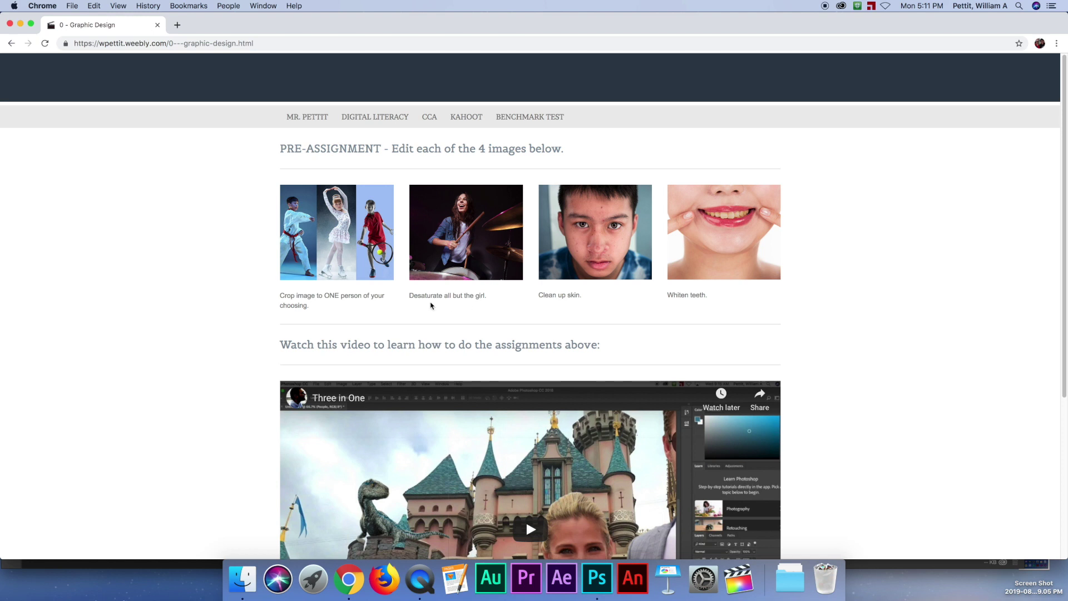
{"action": "left_click", "coordinate": [472, 275]}
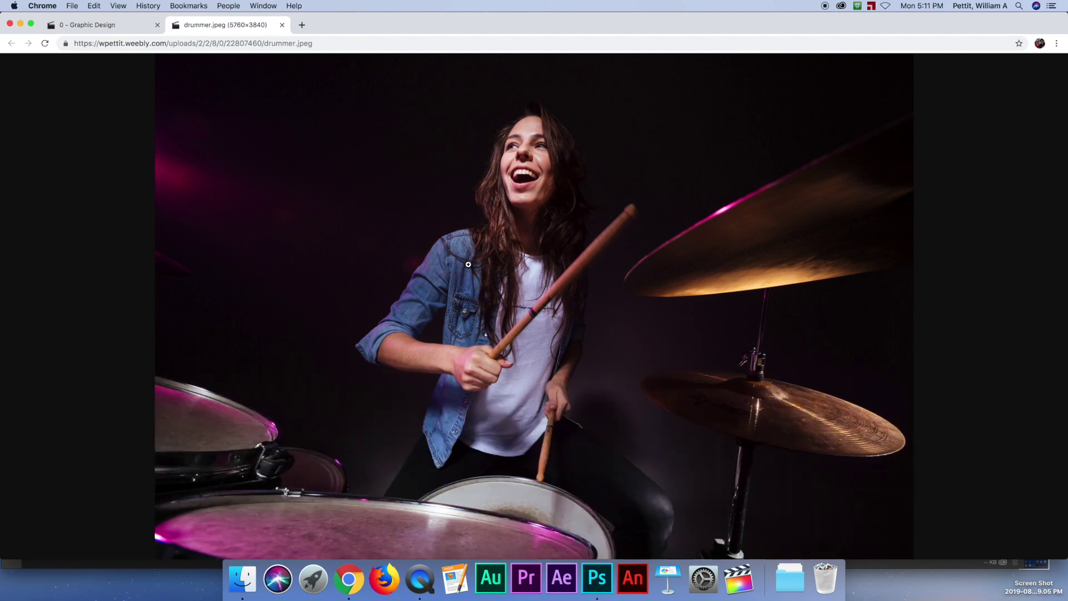
{"action": "right_click", "coordinate": [468, 264]}
{"action": "left_click", "coordinate": [498, 287]}
In Photoshop, create a new 5760 x 3840 pixel document from the Clipboard preset and paste the drummer image into it
{"action": "left_click", "coordinate": [593, 587]}
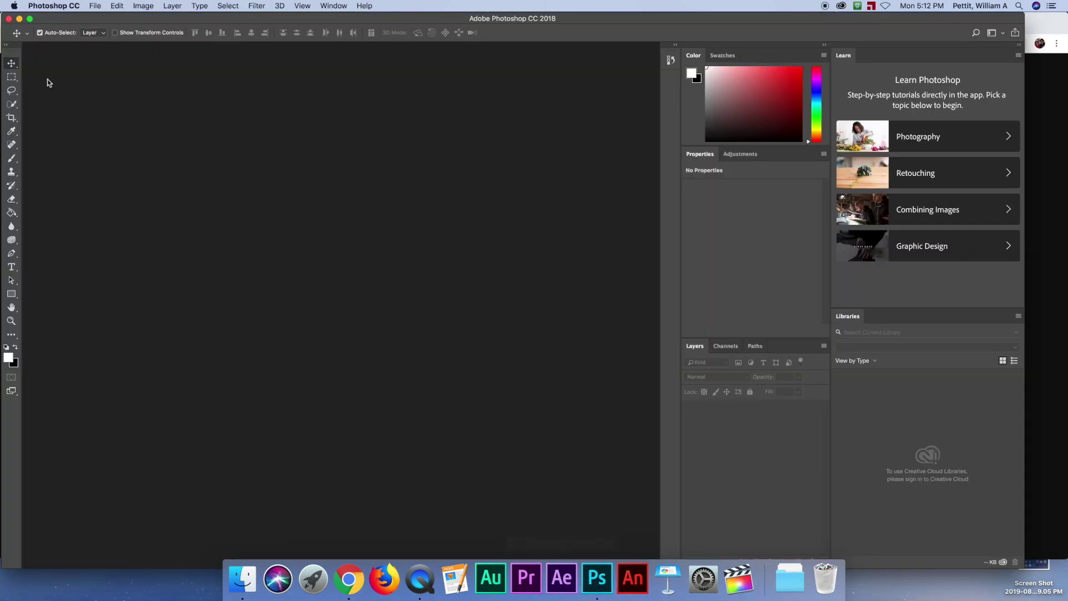
{"action": "left_click", "coordinate": [93, 6]}
{"action": "left_click", "coordinate": [254, 58]}
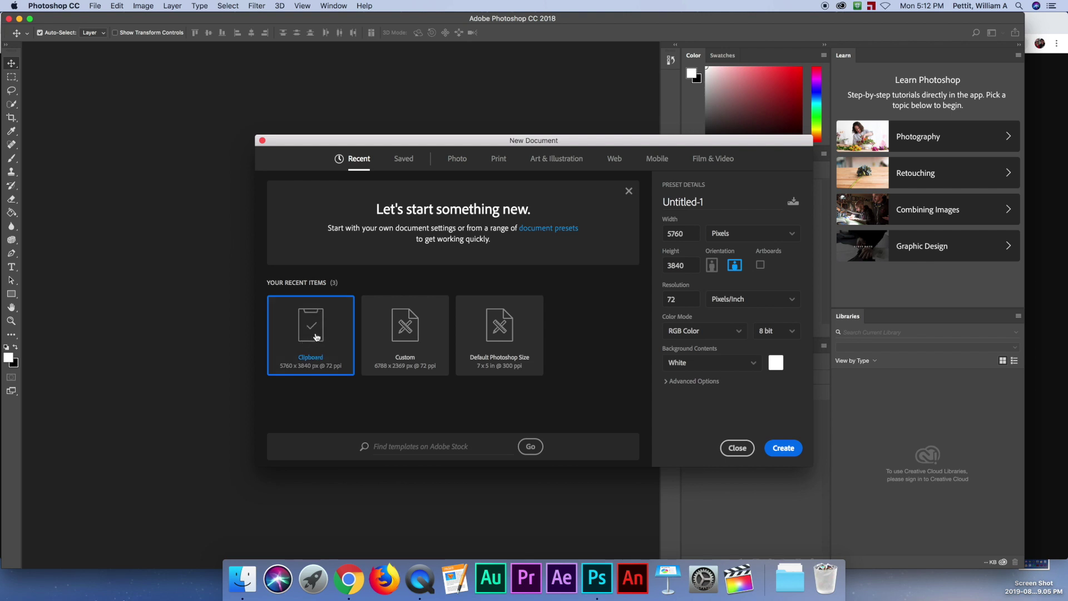
{"action": "left_click", "coordinate": [786, 450]}
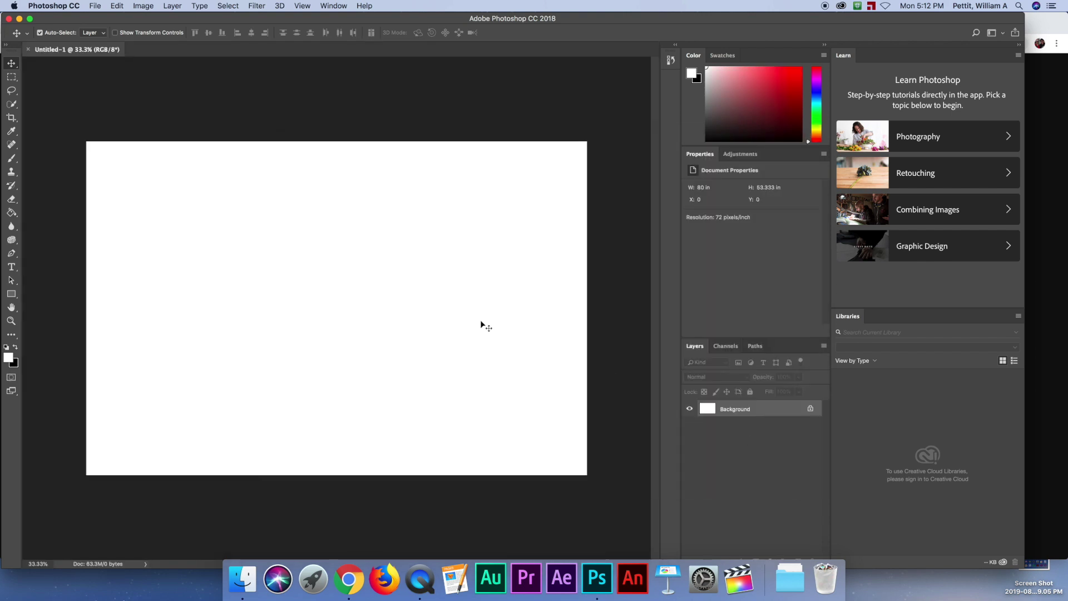
{"action": "left_click", "coordinate": [119, 6]}
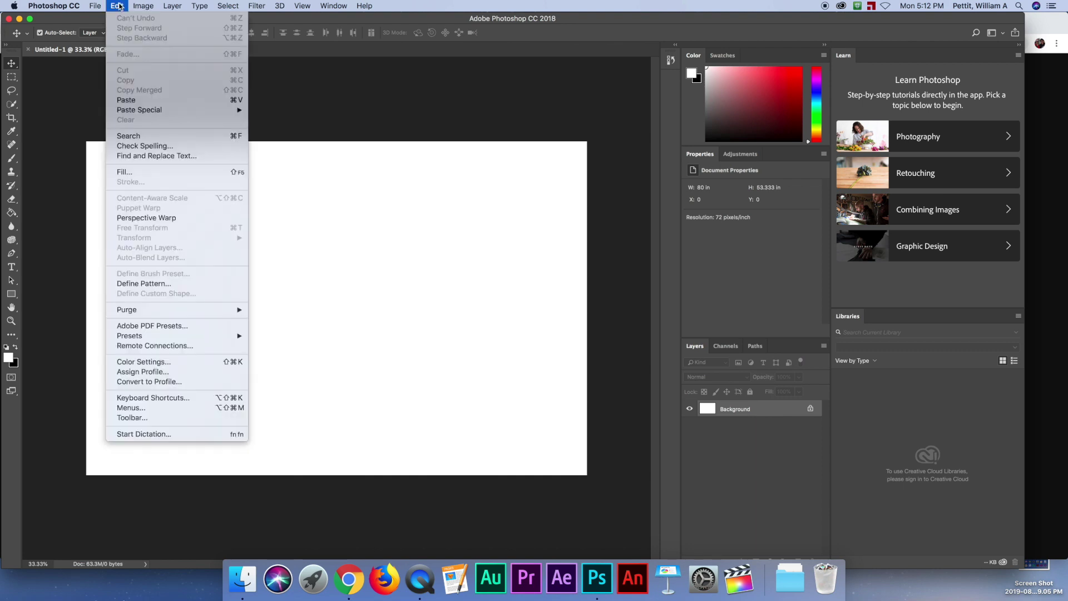
{"action": "left_click", "coordinate": [127, 101]}
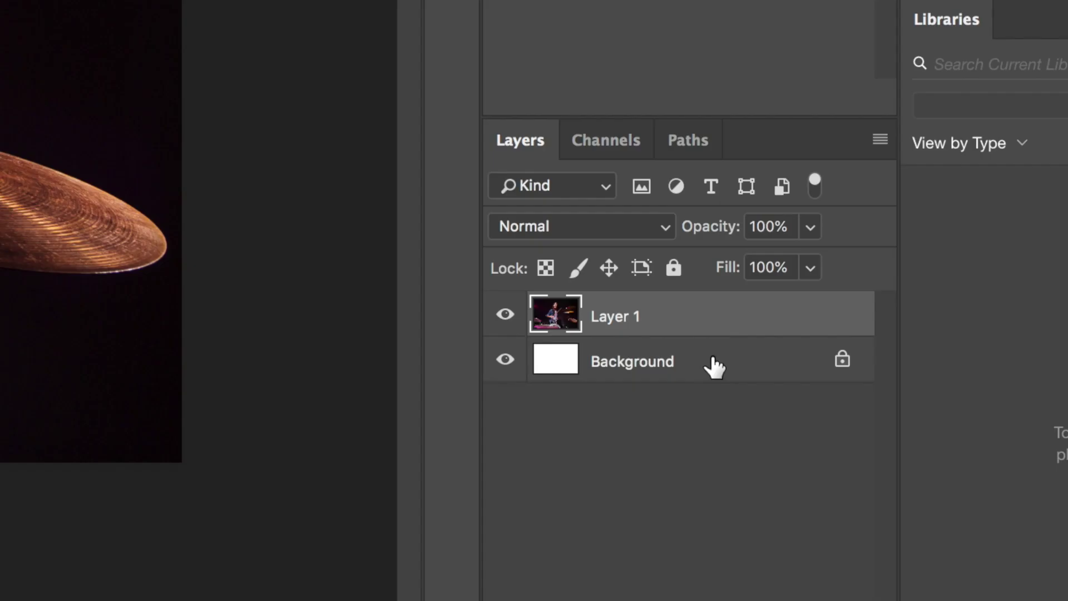
Examine the two layers by selecting each one and switching the drummer layer's visibility off and on
{"action": "left_click", "coordinate": [711, 372]}
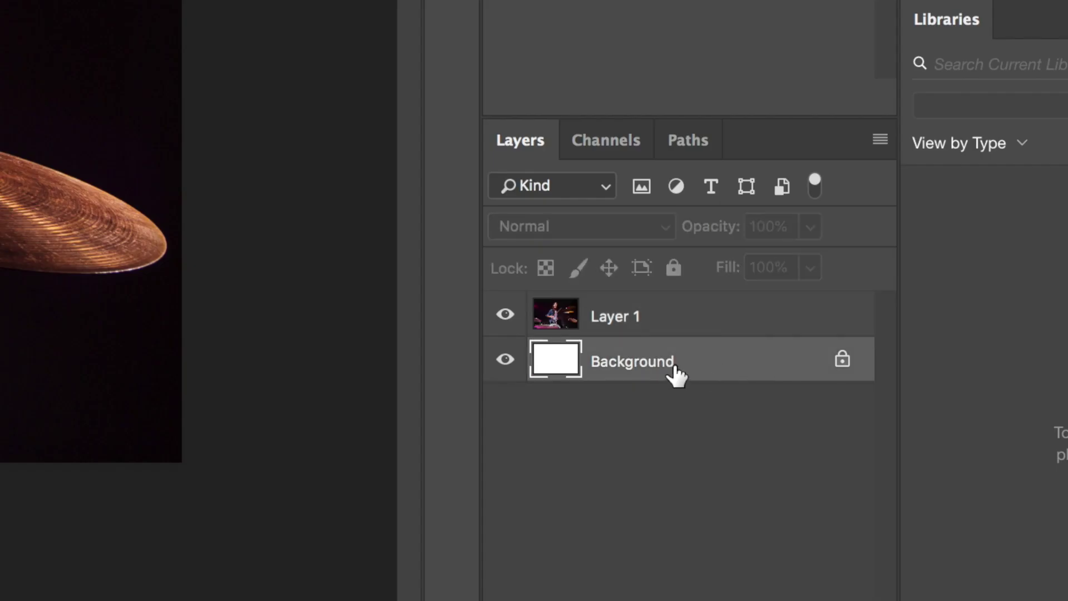
{"action": "left_click", "coordinate": [684, 328]}
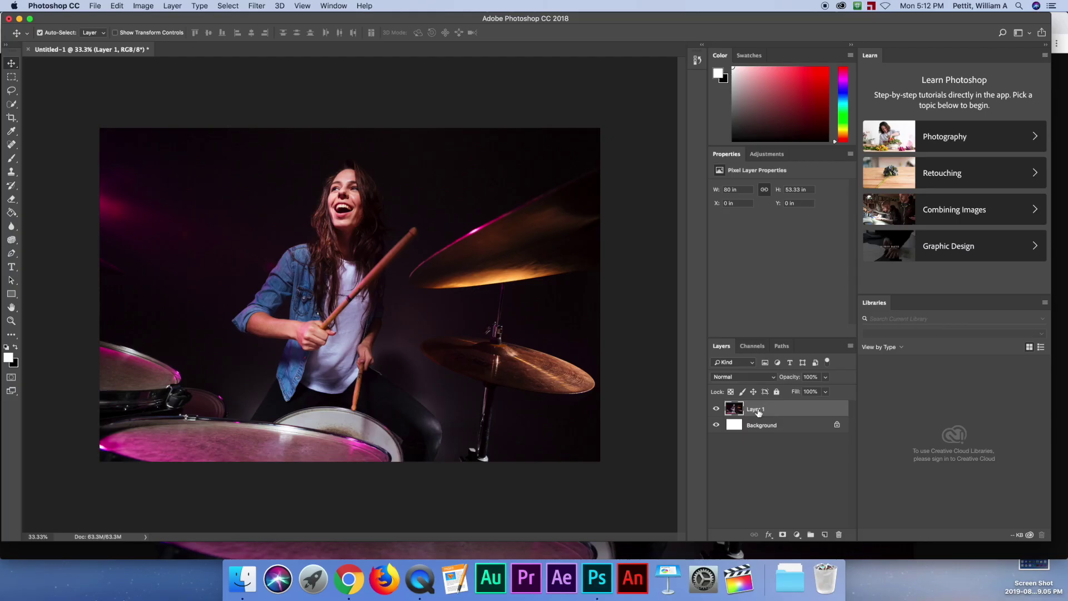
{"action": "left_click", "coordinate": [717, 410]}
{"action": "left_click", "coordinate": [717, 409]}
{"action": "left_click", "coordinate": [716, 410]}
{"action": "left_click", "coordinate": [716, 409]}
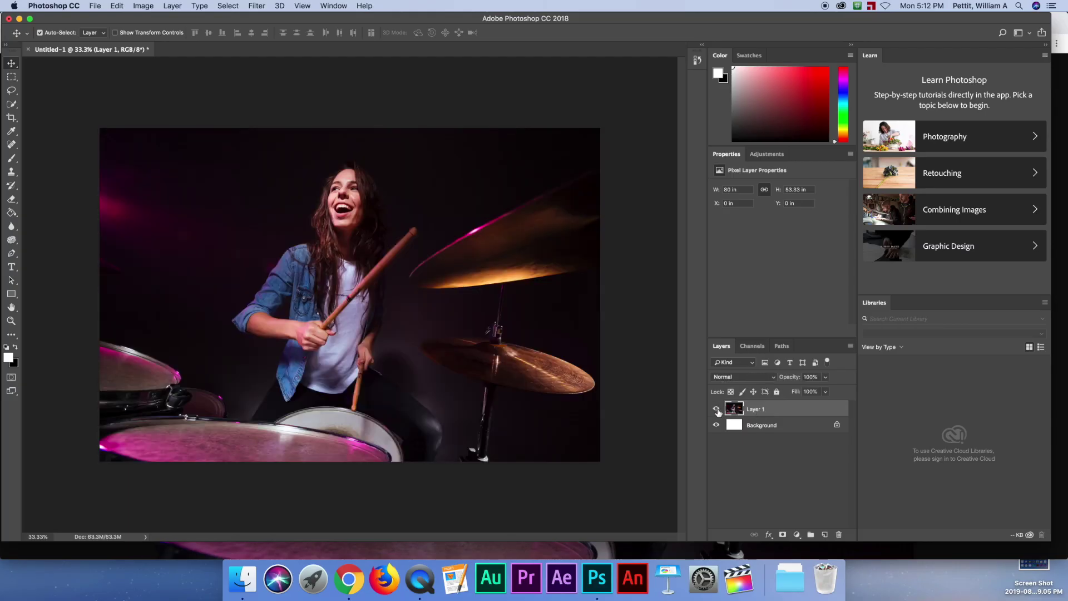
Duplicate the drummer image layer
{"action": "right_click", "coordinate": [788, 410]}
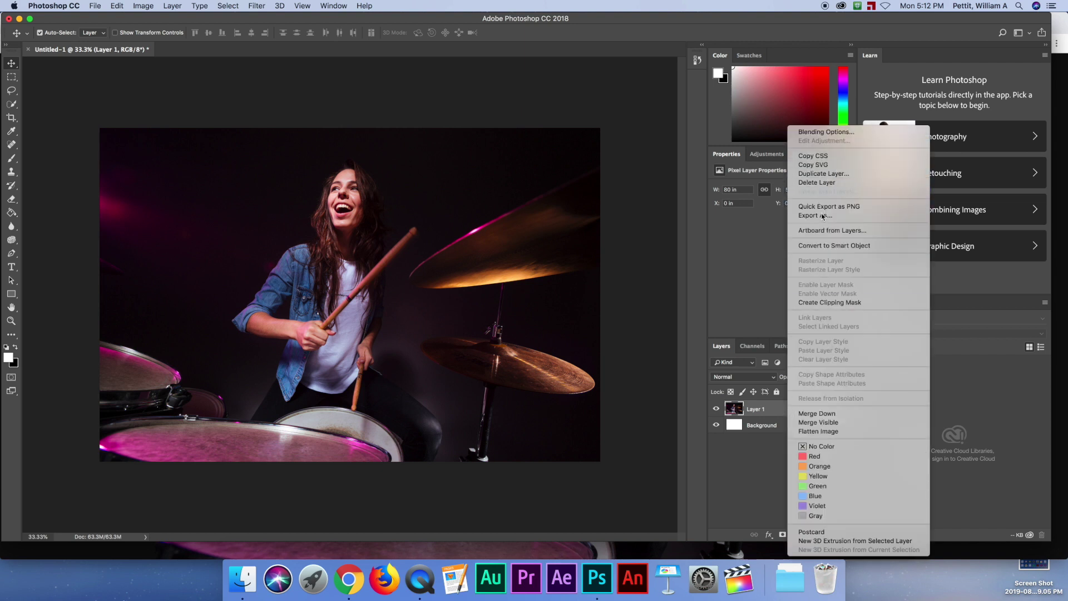
{"action": "left_click", "coordinate": [732, 474]}
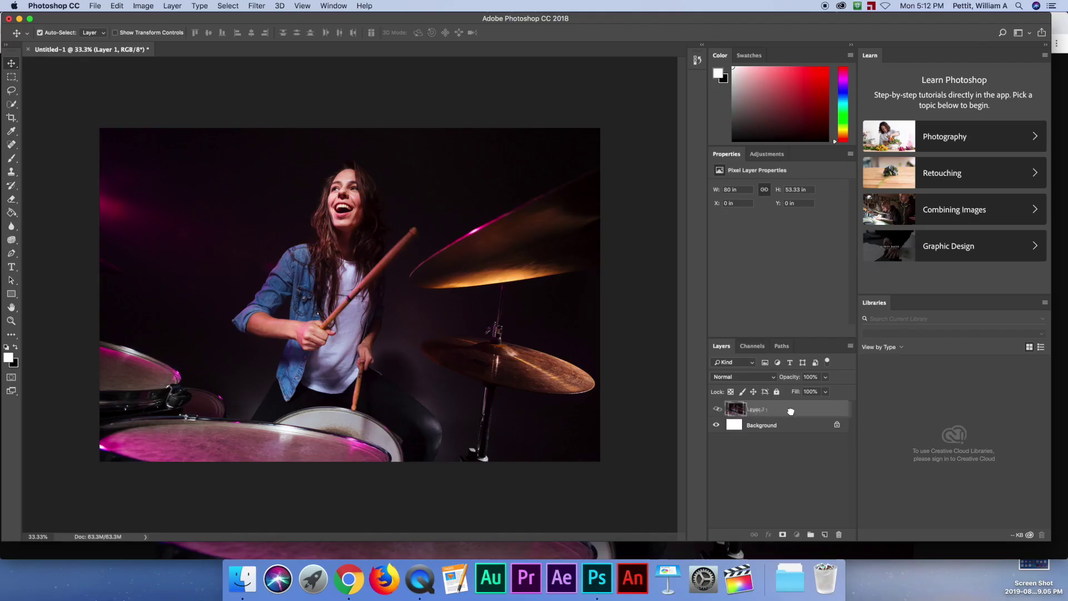
{"action": "left_click_drag", "start_coordinate": [790, 411], "coordinate": [826, 536]}
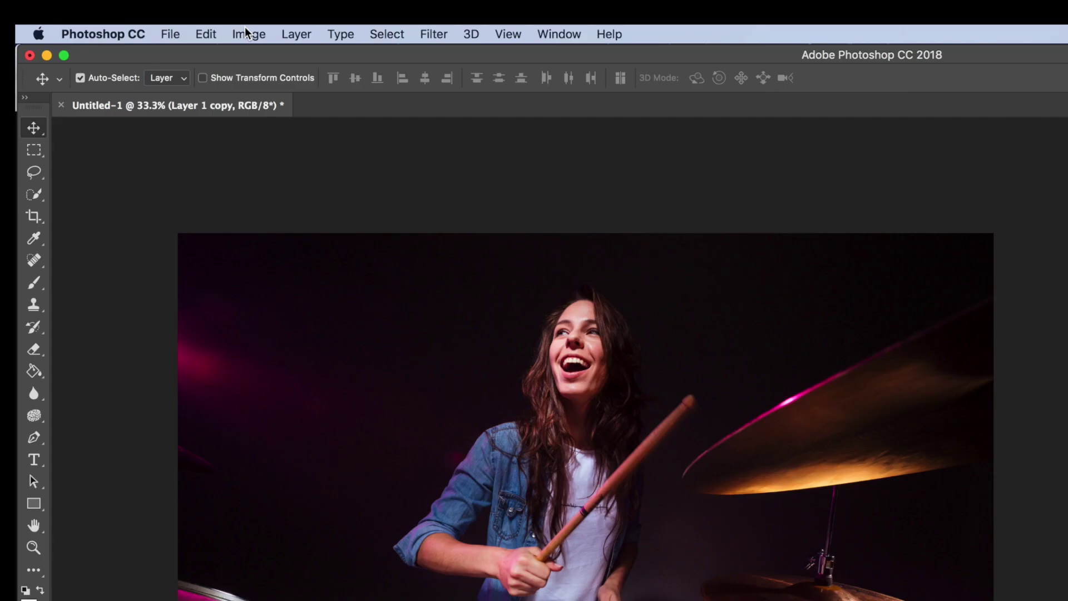
Desaturate the duplicate layer with a Hue/Saturation adjustment at Saturation -100, and compare it with the color layer beneath
{"action": "left_click", "coordinate": [143, 6]}
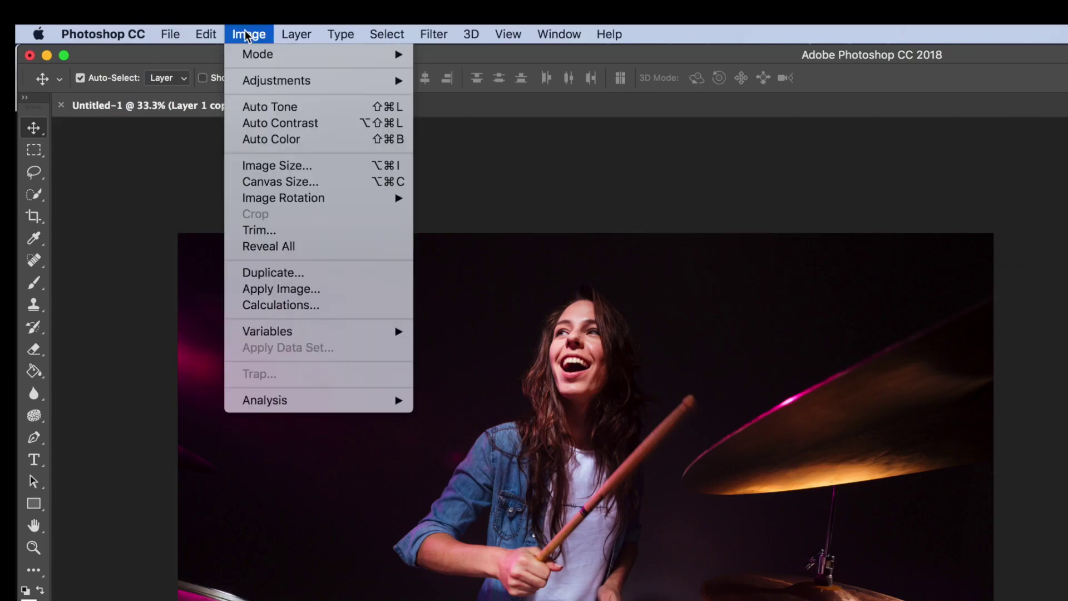
{"action": "mouse_move", "coordinate": [249, 81]}
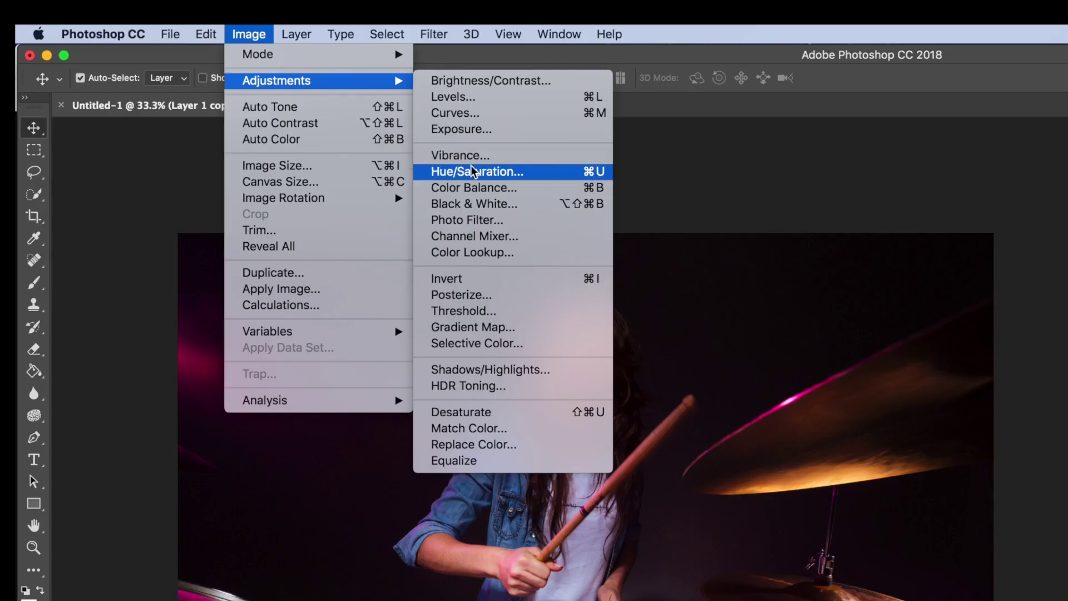
{"action": "left_click", "coordinate": [470, 172]}
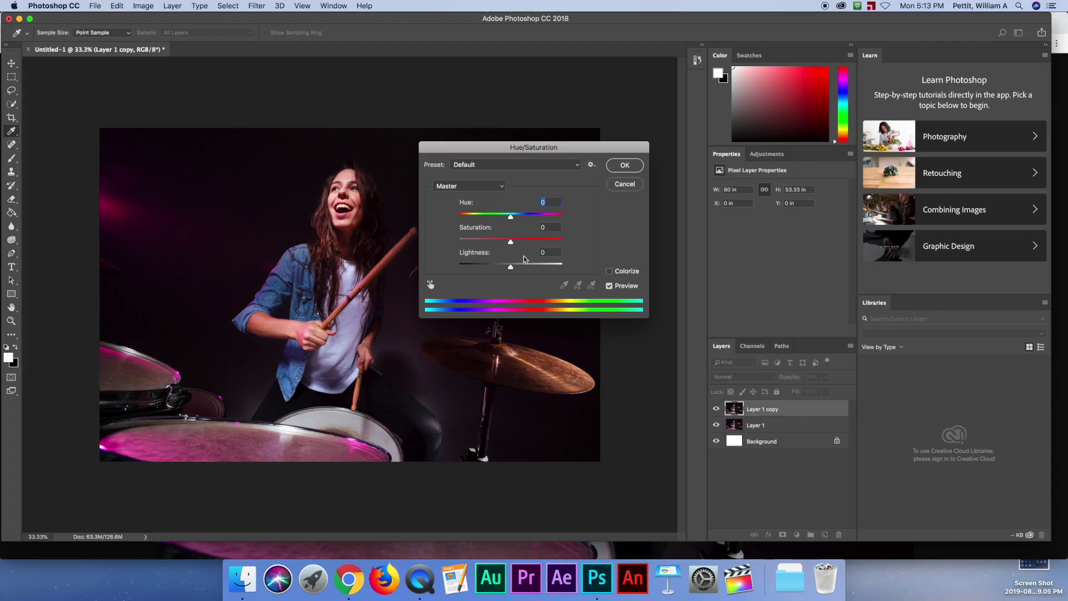
{"action": "left_click_drag", "start_coordinate": [510, 243], "coordinate": [420, 243]}
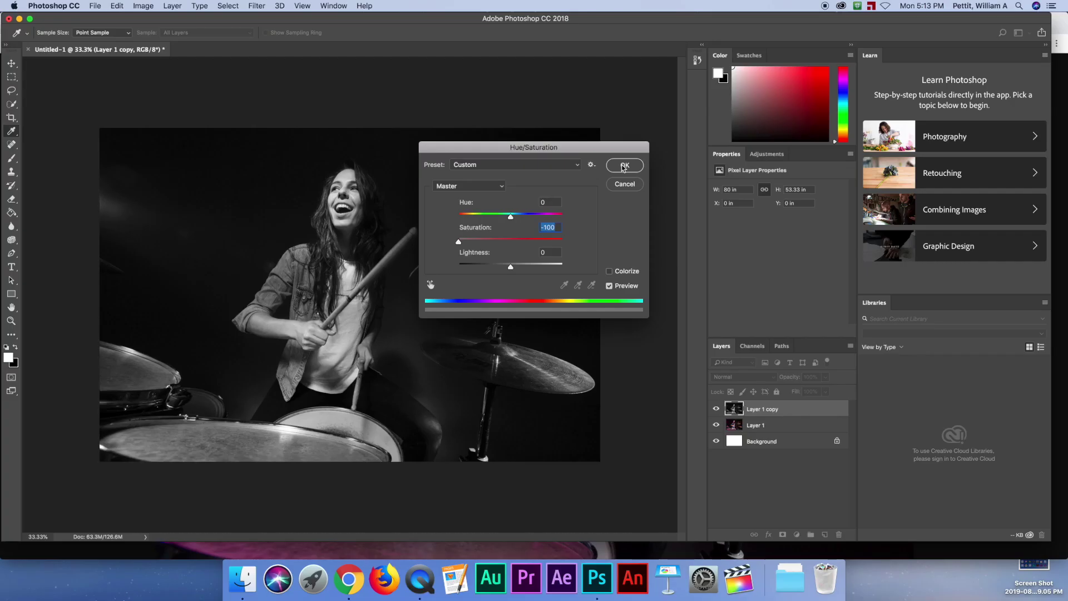
{"action": "left_click", "coordinate": [964, 75]}
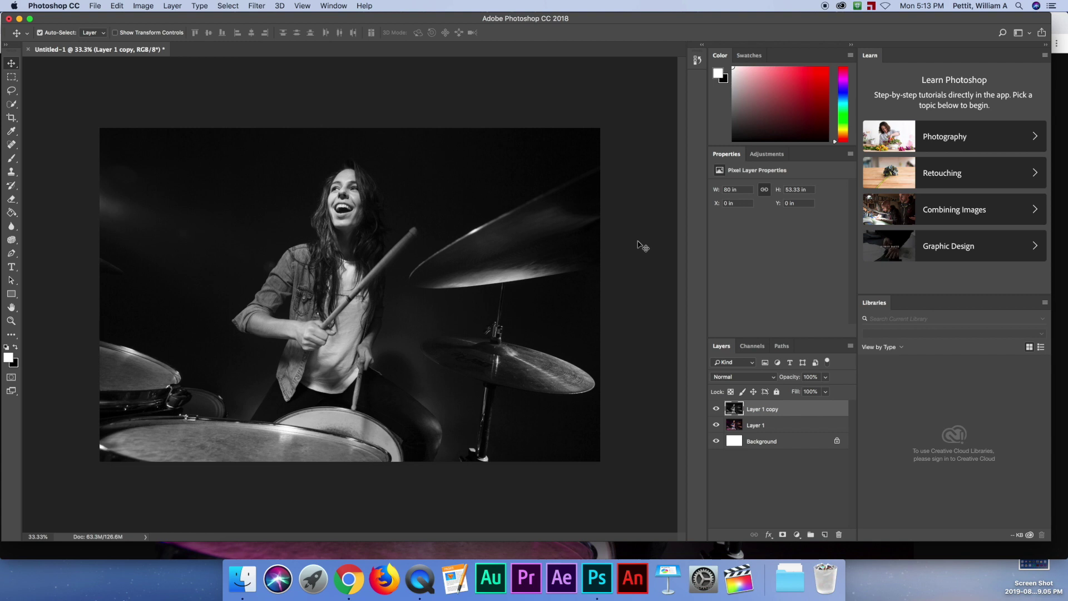
{"action": "left_click", "coordinate": [716, 409]}
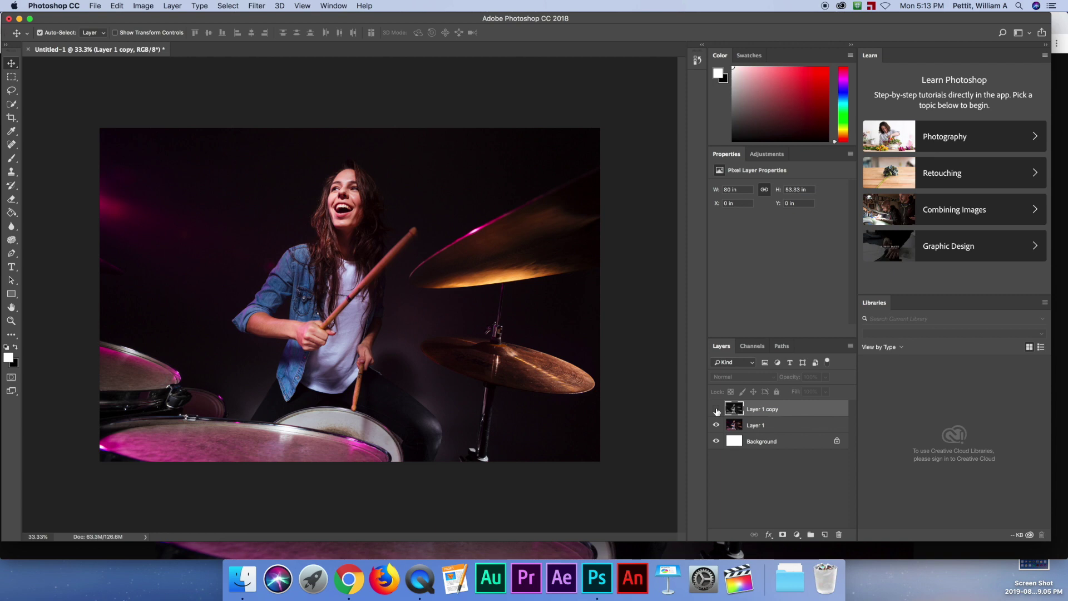
{"action": "left_click", "coordinate": [717, 409]}
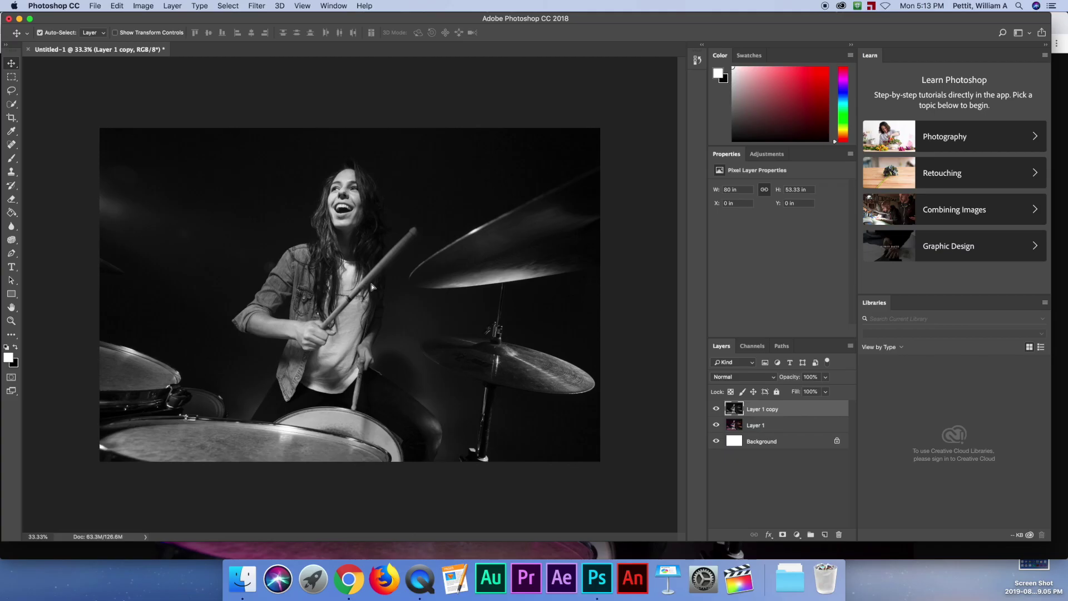
Erase the desaturated layer over the girl's head and upper body with the Eraser at size 1000 and 24% opacity
{"action": "mouse_move", "coordinate": [360, 300]}
{"action": "left_mouse_down"}
{"action": "mouse_move", "coordinate": [470, 328]}
{"action": "mouse_move", "coordinate": [537, 438]}
{"action": "mouse_move", "coordinate": [433, 453]}
{"action": "mouse_move", "coordinate": [338, 389]}
{"action": "mouse_move", "coordinate": [358, 286]}
{"action": "left_mouse_up"}
{"action": "left_click", "coordinate": [12, 202]}
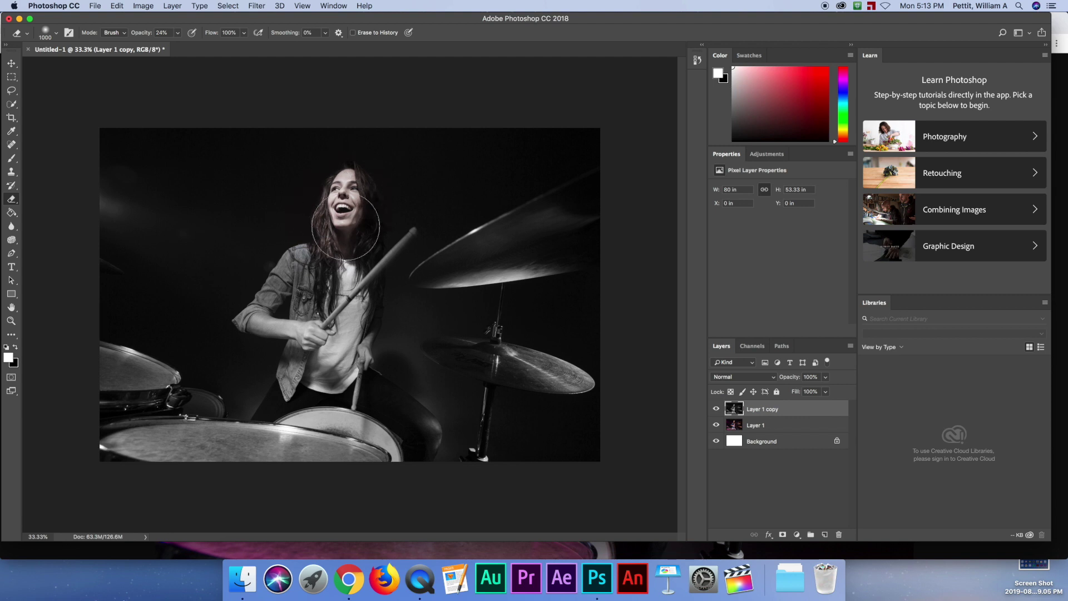
{"action": "mouse_move", "coordinate": [345, 227]}
{"action": "left_mouse_down"}
{"action": "mouse_move", "coordinate": [337, 222]}
{"action": "mouse_move", "coordinate": [348, 210]}
{"action": "left_mouse_up"}
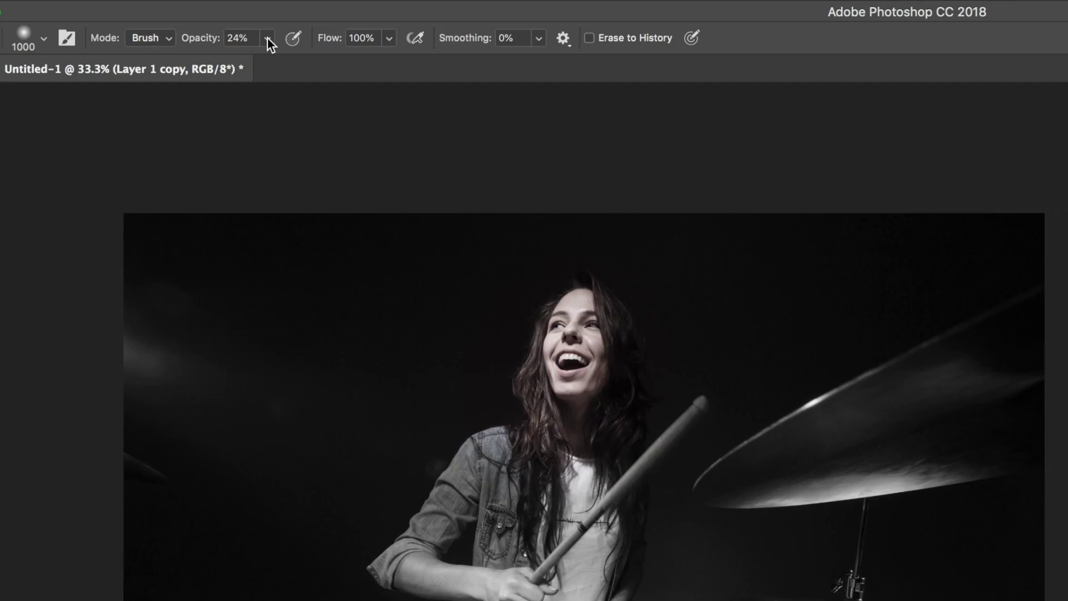
Raise the Eraser's opacity to 100% and erase the desaturated layer over the whole girl and her drumsticks
{"action": "left_click", "coordinate": [178, 32]}
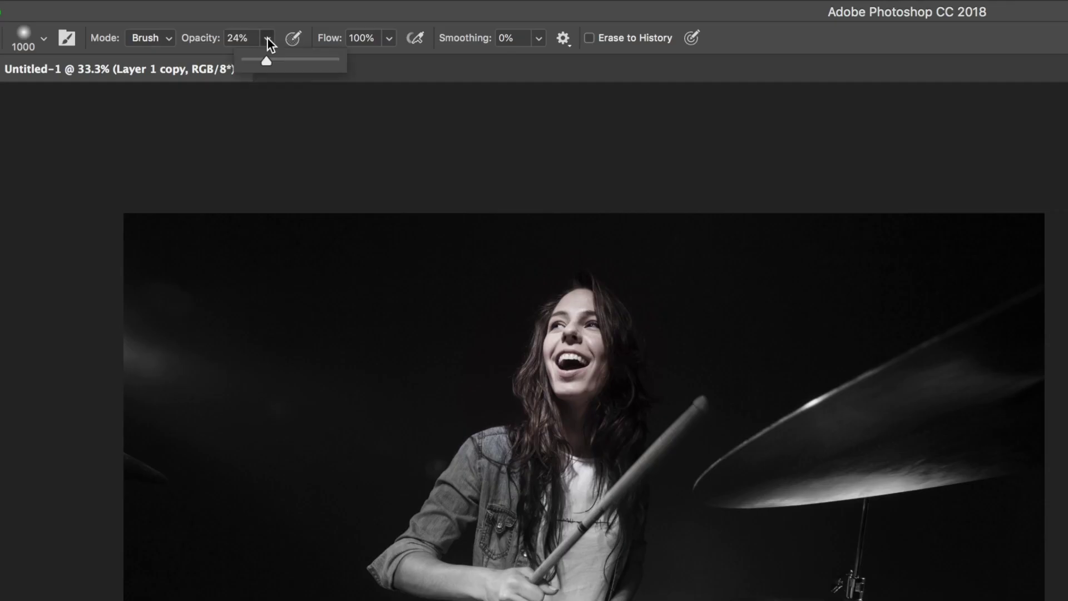
{"action": "left_click_drag", "start_coordinate": [285, 59], "coordinate": [382, 61]}
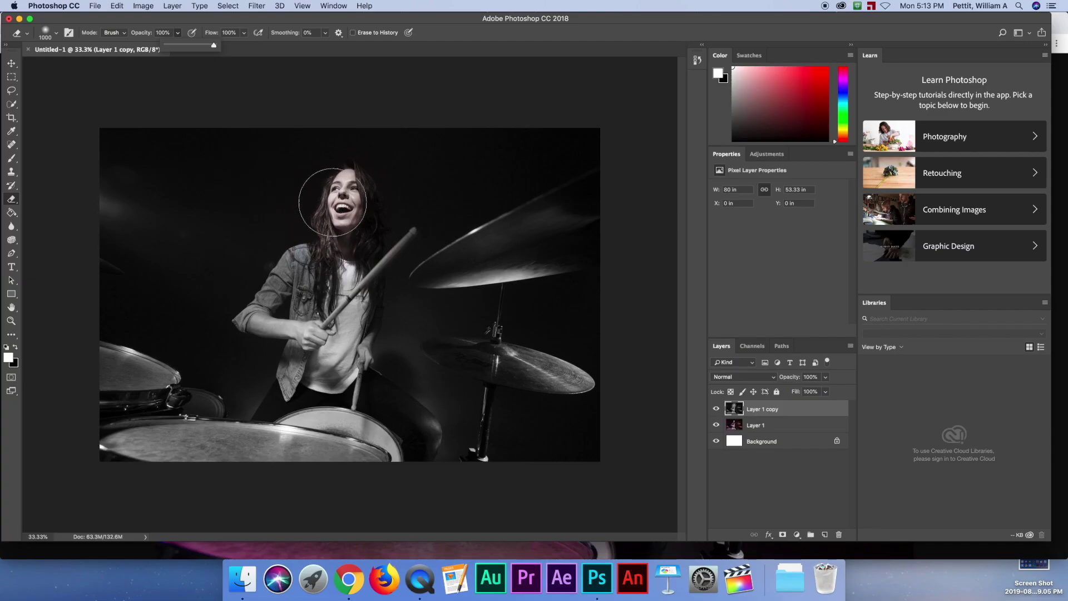
{"action": "left_click", "coordinate": [333, 202]}
{"action": "mouse_move", "coordinate": [333, 202]}
{"action": "left_mouse_down"}
{"action": "mouse_move", "coordinate": [345, 195]}
{"action": "mouse_move", "coordinate": [318, 209]}
{"action": "mouse_move", "coordinate": [344, 195]}
{"action": "mouse_move", "coordinate": [292, 270]}
{"action": "mouse_move", "coordinate": [255, 292]}
{"action": "mouse_move", "coordinate": [300, 333]}
{"action": "mouse_move", "coordinate": [384, 261]}
{"action": "mouse_move", "coordinate": [392, 203]}
{"action": "mouse_move", "coordinate": [356, 212]}
{"action": "mouse_move", "coordinate": [364, 348]}
{"action": "mouse_move", "coordinate": [267, 358]}
{"action": "mouse_move", "coordinate": [278, 369]}
{"action": "mouse_move", "coordinate": [373, 370]}
{"action": "mouse_move", "coordinate": [356, 376]}
{"action": "mouse_move", "coordinate": [373, 359]}
{"action": "mouse_move", "coordinate": [233, 334]}
{"action": "mouse_move", "coordinate": [352, 167]}
{"action": "mouse_move", "coordinate": [325, 167]}
{"action": "mouse_move", "coordinate": [361, 230]}
{"action": "left_mouse_up"}
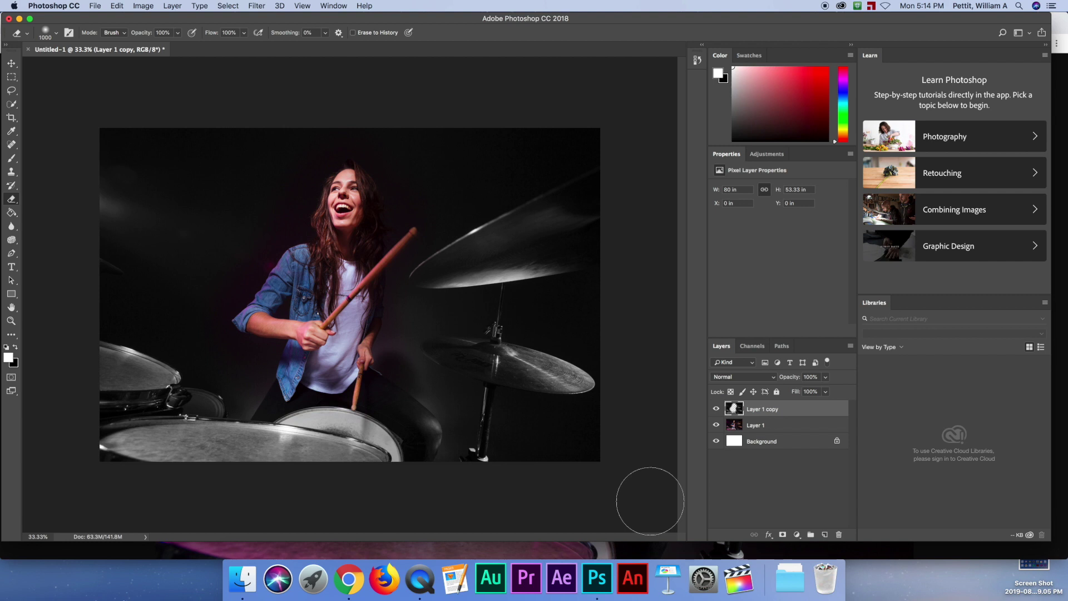
Compare the image with the desaturated layer hidden and shown, and select the original drummer layer with the Move tool
{"action": "left_click", "coordinate": [717, 409]}
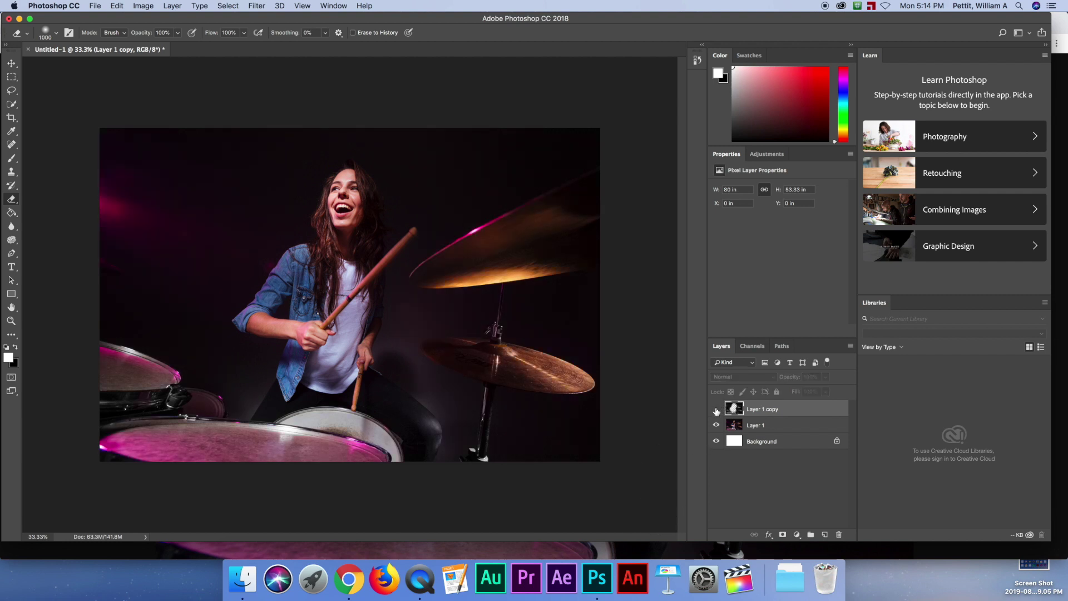
{"action": "left_click", "coordinate": [717, 410]}
{"action": "left_click", "coordinate": [732, 425]}
{"action": "key", "text": "v"}
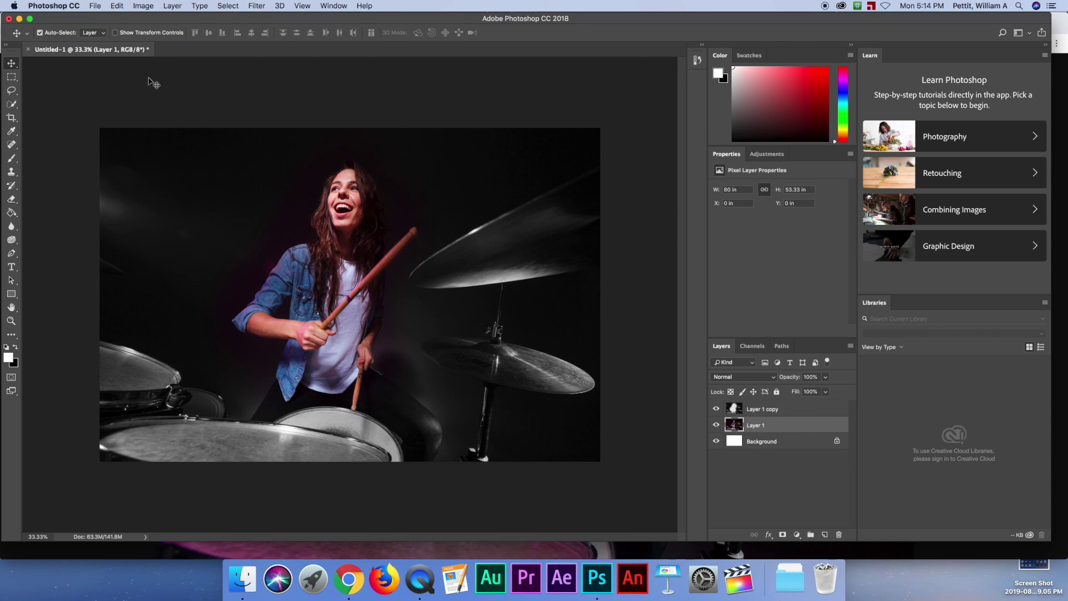
Start saving the edited drummer image as a new file named drum girl
{"action": "left_click", "coordinate": [95, 7]}
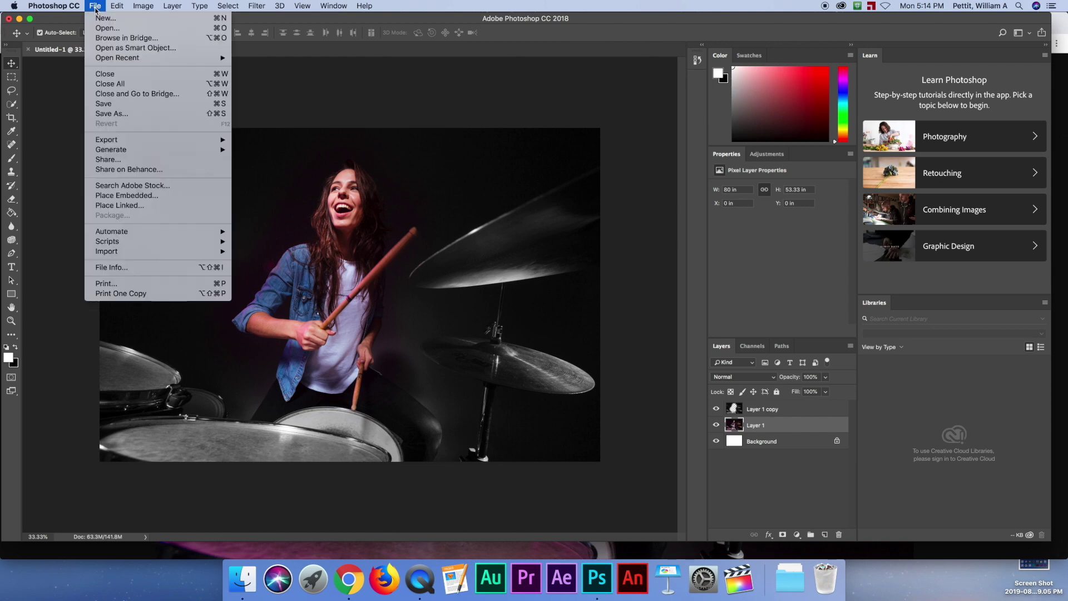
{"action": "left_click", "coordinate": [113, 115]}
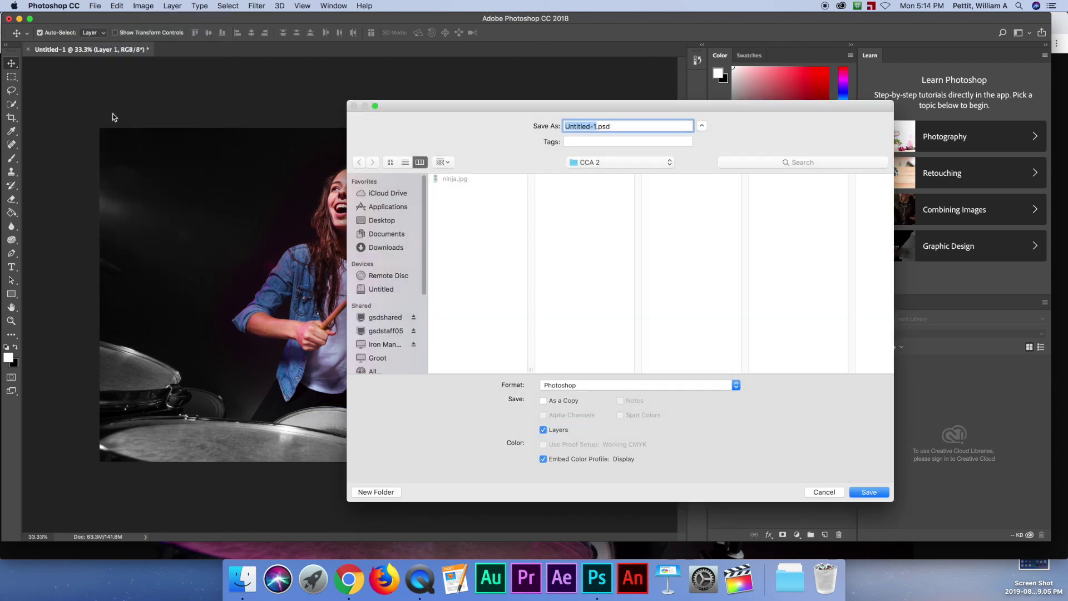
{"action": "type", "text": "drum gi"}
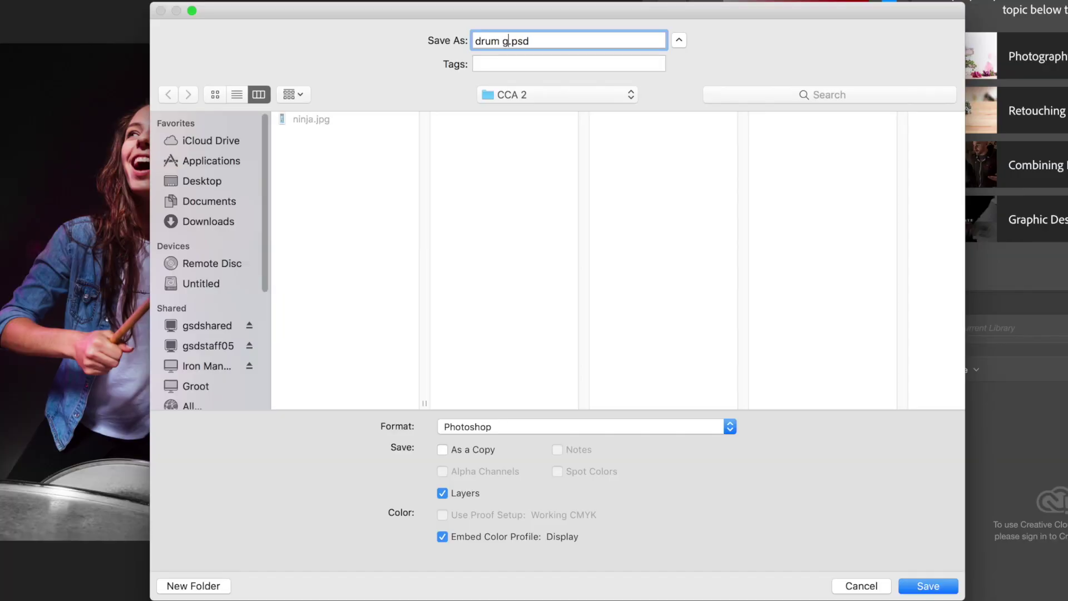
{"action": "type", "text": "rl"}
Choose the CCA 2 folder on the personal network drive inside Documents as the save location
{"action": "left_click", "coordinate": [511, 94]}
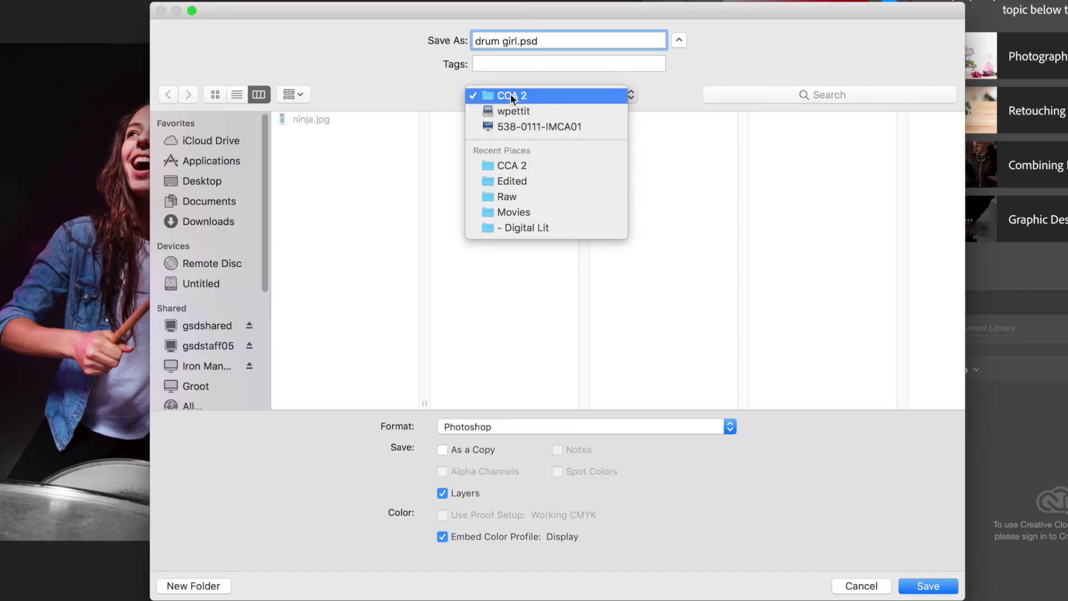
{"action": "left_click", "coordinate": [680, 40]}
{"action": "left_click", "coordinate": [680, 40]}
{"action": "left_click", "coordinate": [679, 40]}
{"action": "left_click", "coordinate": [210, 201]}
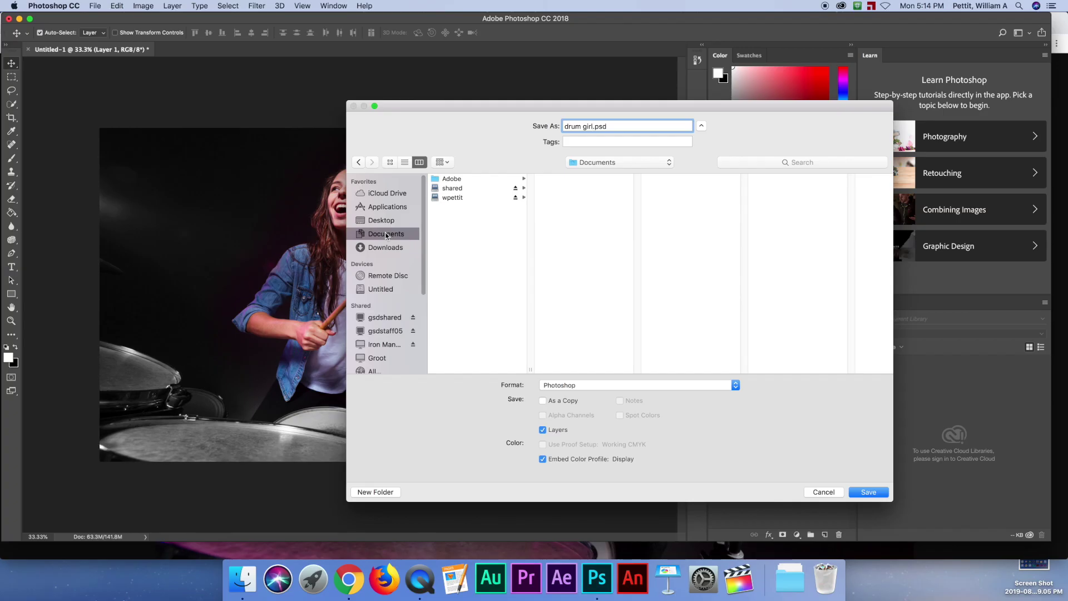
{"action": "left_click", "coordinate": [454, 198]}
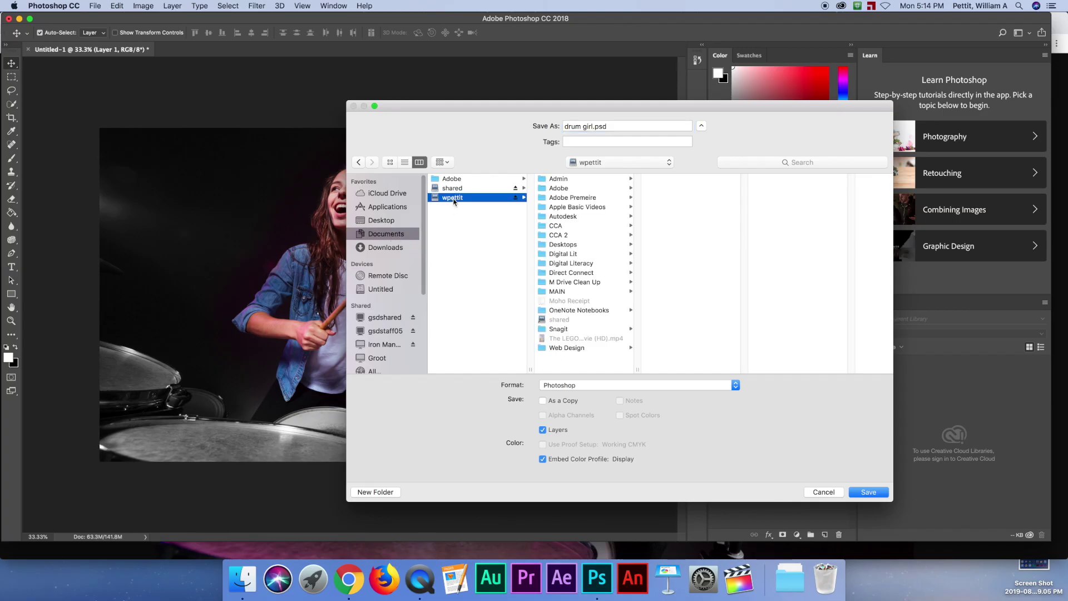
{"action": "left_click", "coordinate": [569, 236]}
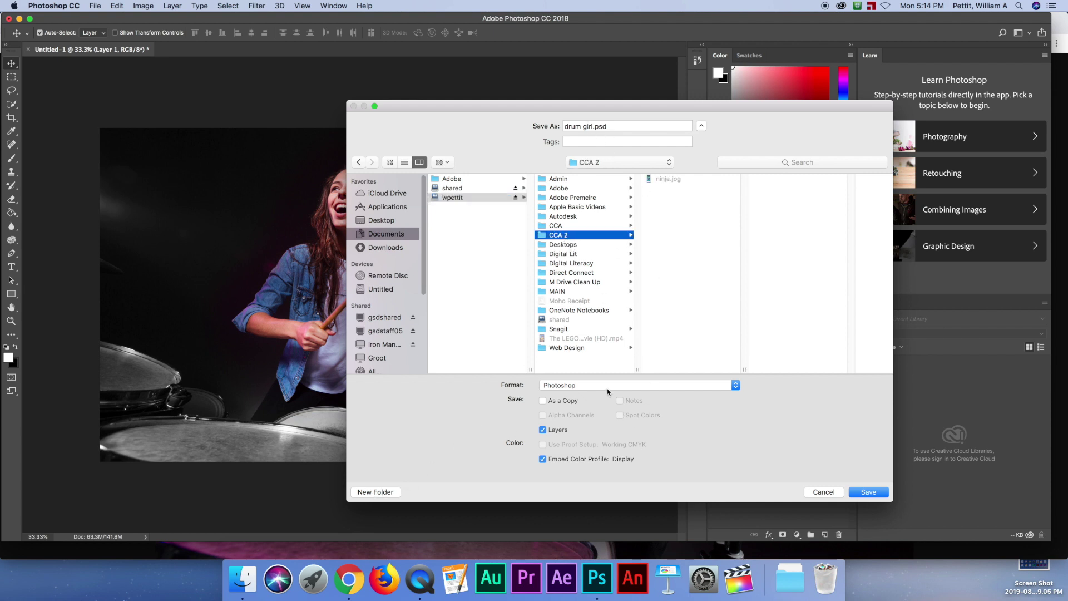
Save the drummer image as a JPEG at quality 9 (High), and close the document without saving its changes
{"action": "left_click", "coordinate": [608, 389]}
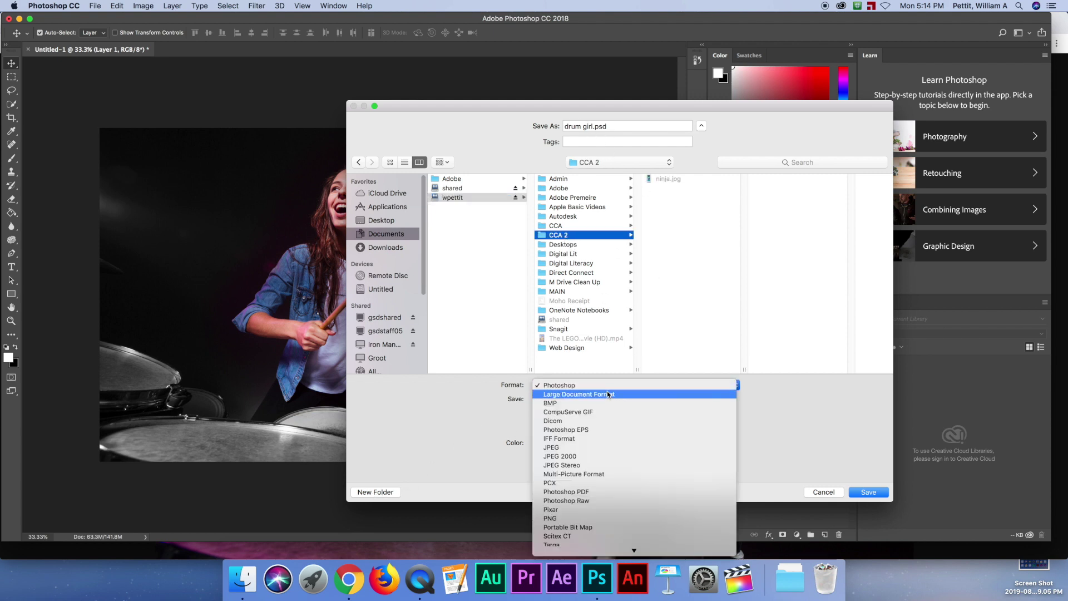
{"action": "left_click", "coordinate": [564, 449]}
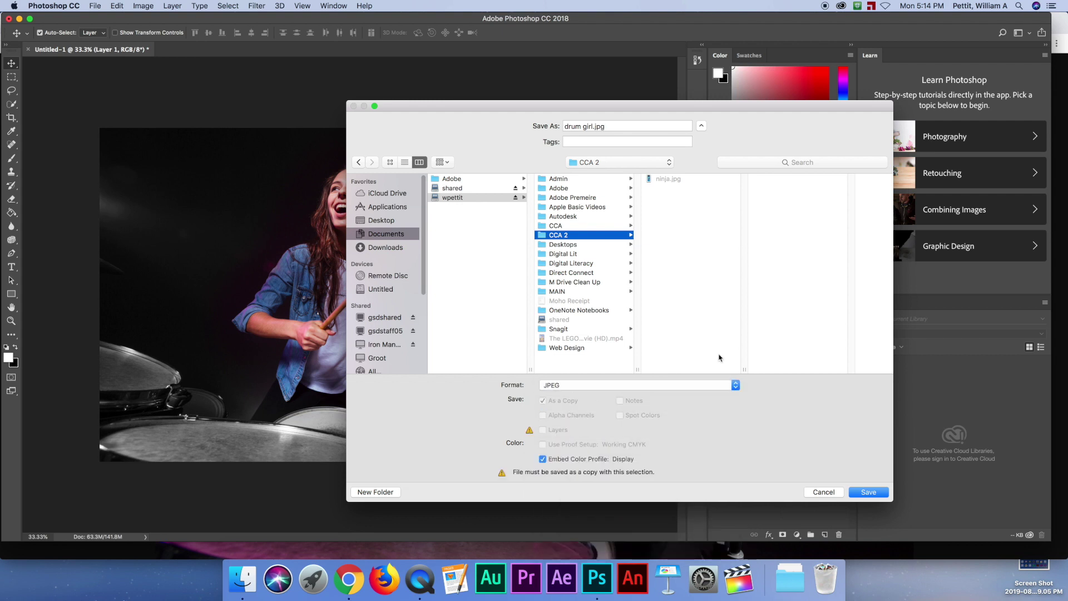
{"action": "left_click", "coordinate": [875, 492]}
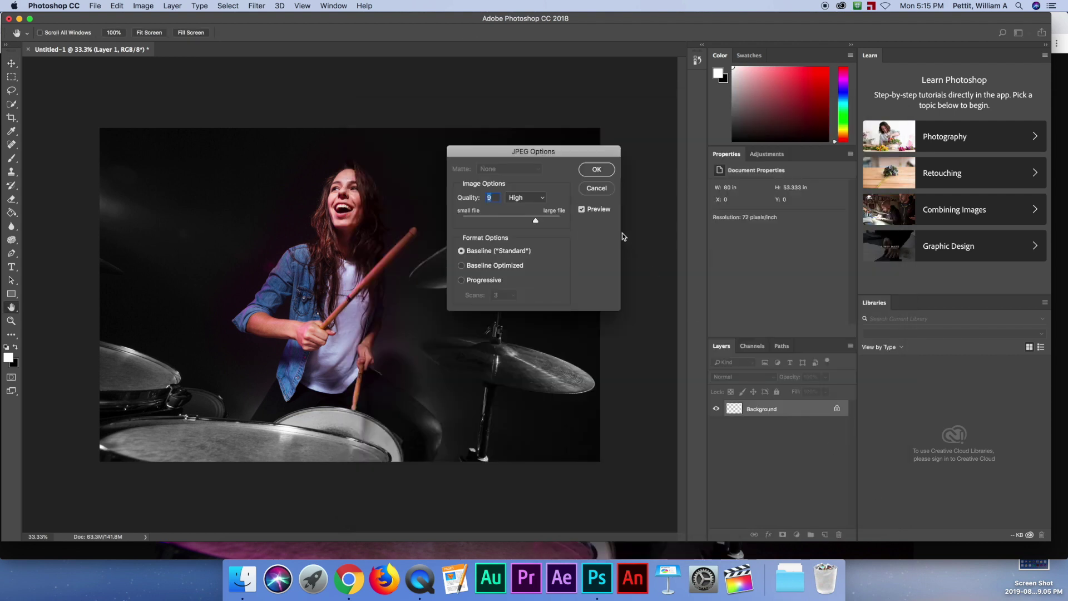
{"action": "left_click", "coordinate": [596, 170]}
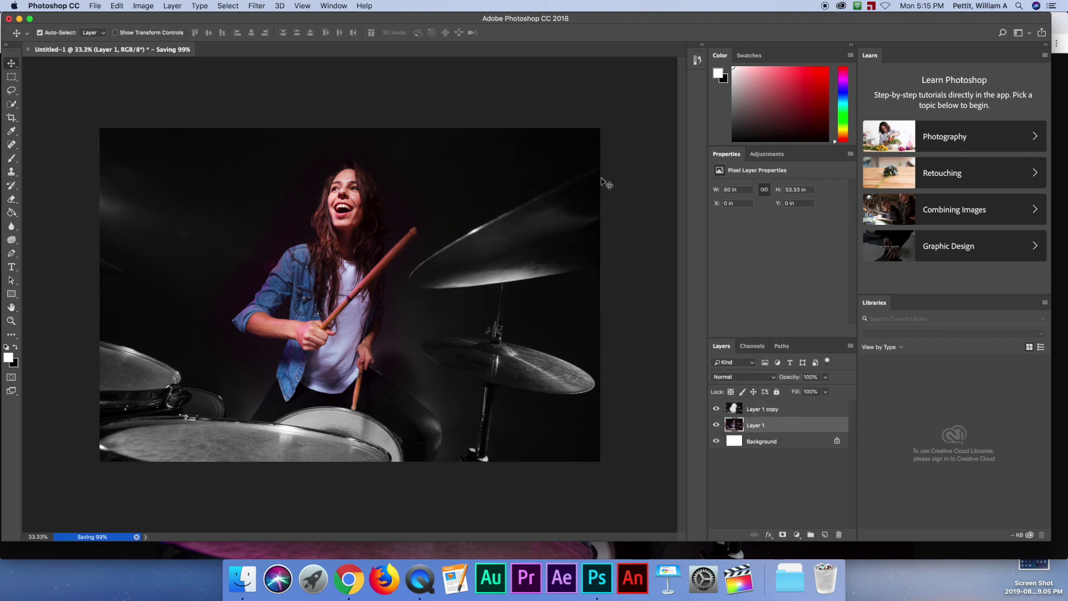
{"action": "left_click", "coordinate": [29, 50]}
{"action": "left_click", "coordinate": [498, 193]}
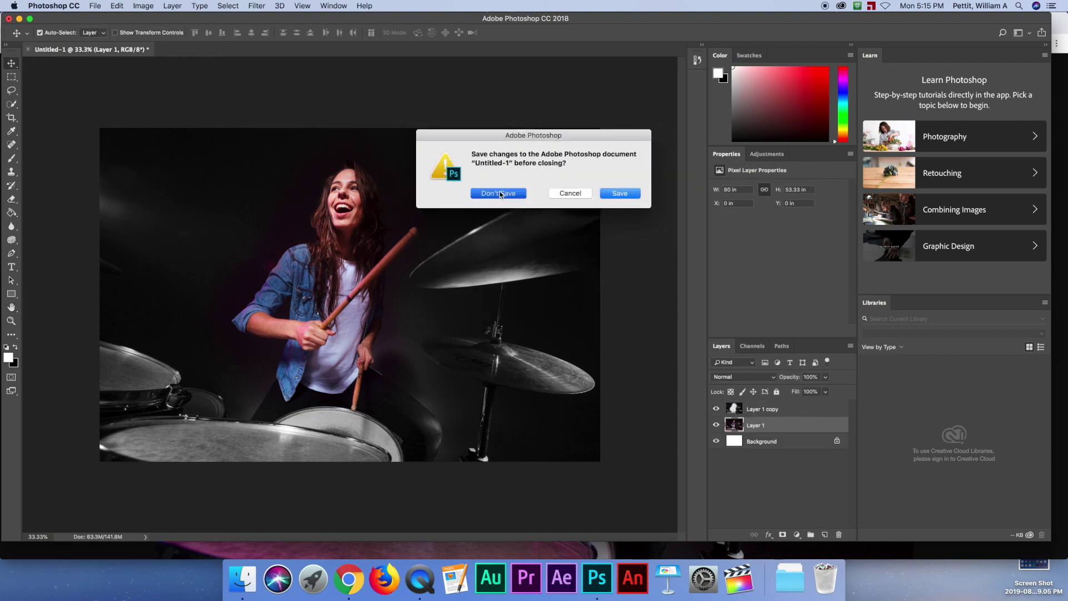
Switch to Chrome, close the drummer image, open the full-size face image from the pre-assignment page and copy it
{"action": "left_click", "coordinate": [349, 581]}
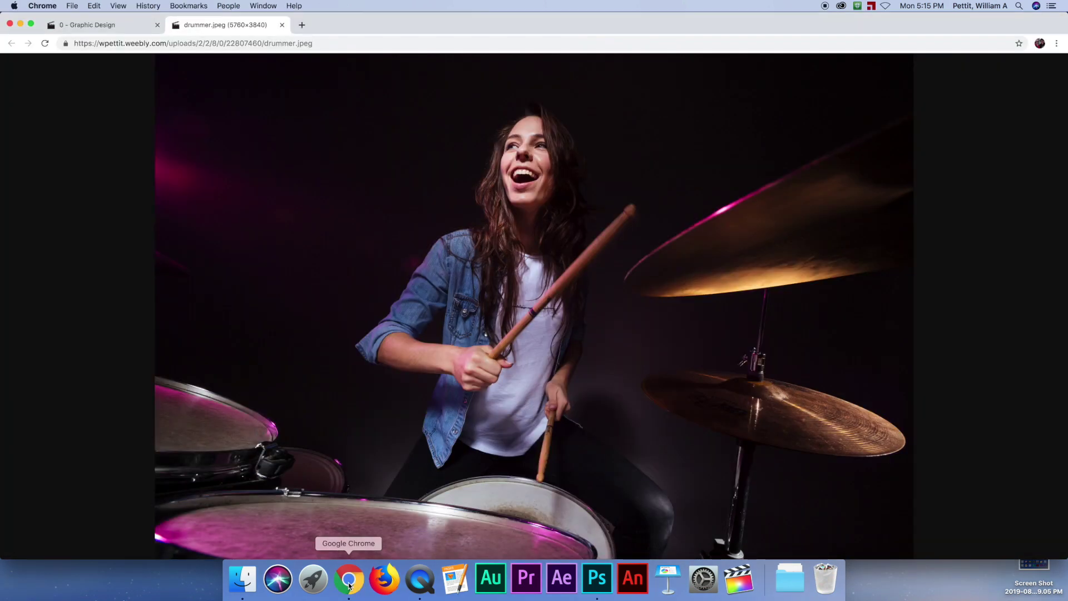
{"action": "left_click", "coordinate": [283, 25]}
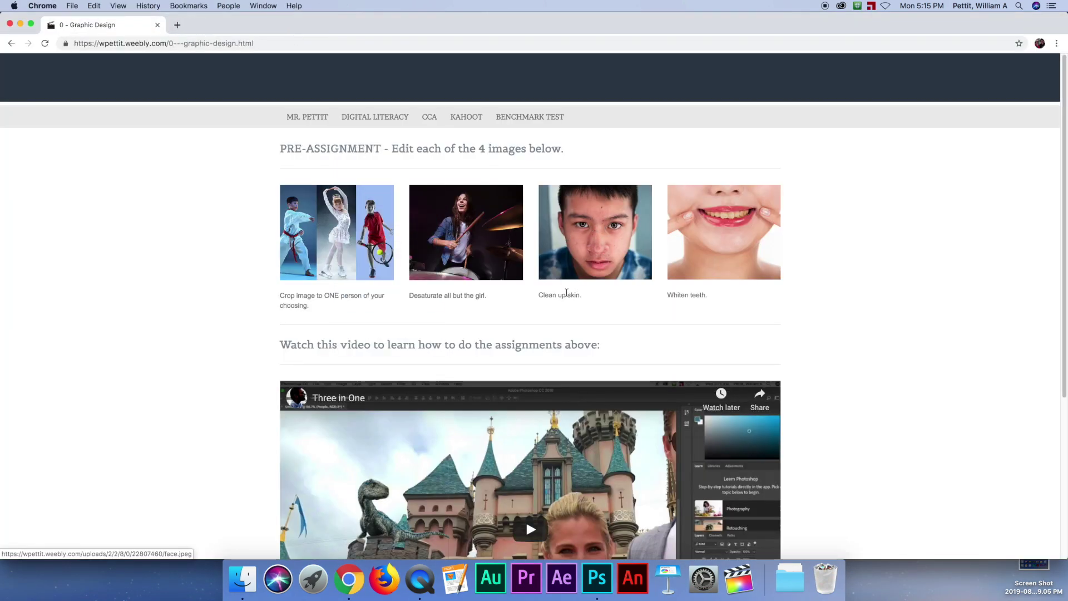
{"action": "left_click", "coordinate": [605, 255]}
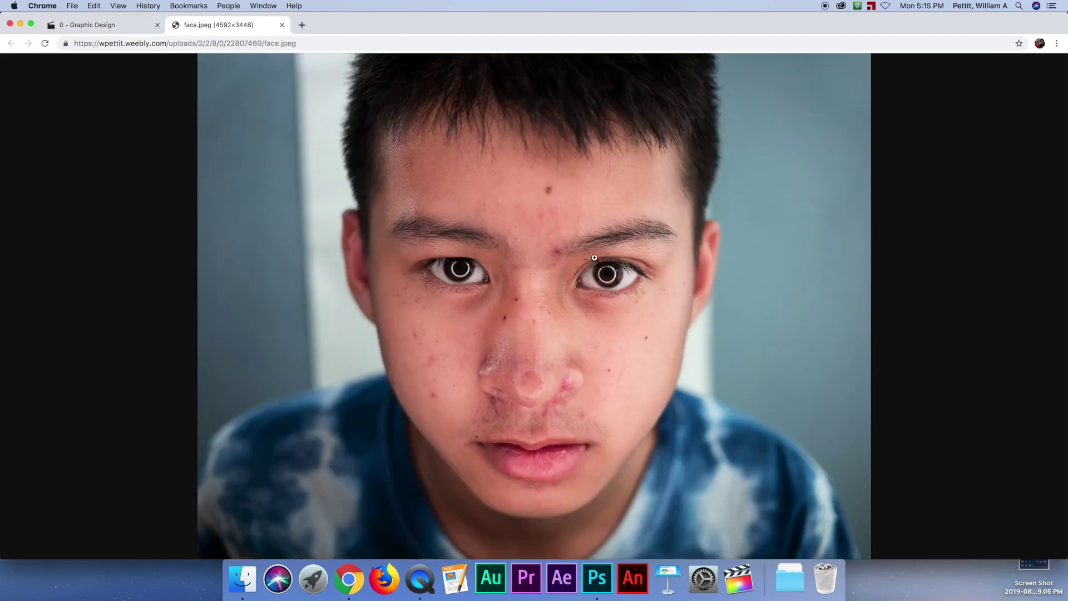
{"action": "right_click", "coordinate": [479, 266]}
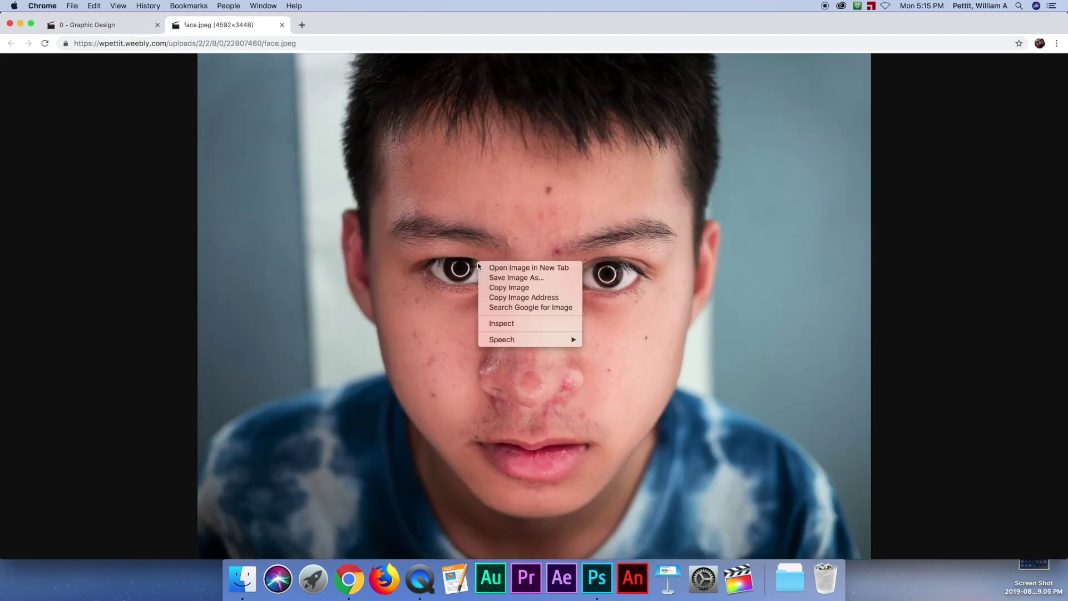
{"action": "left_click", "coordinate": [511, 288]}
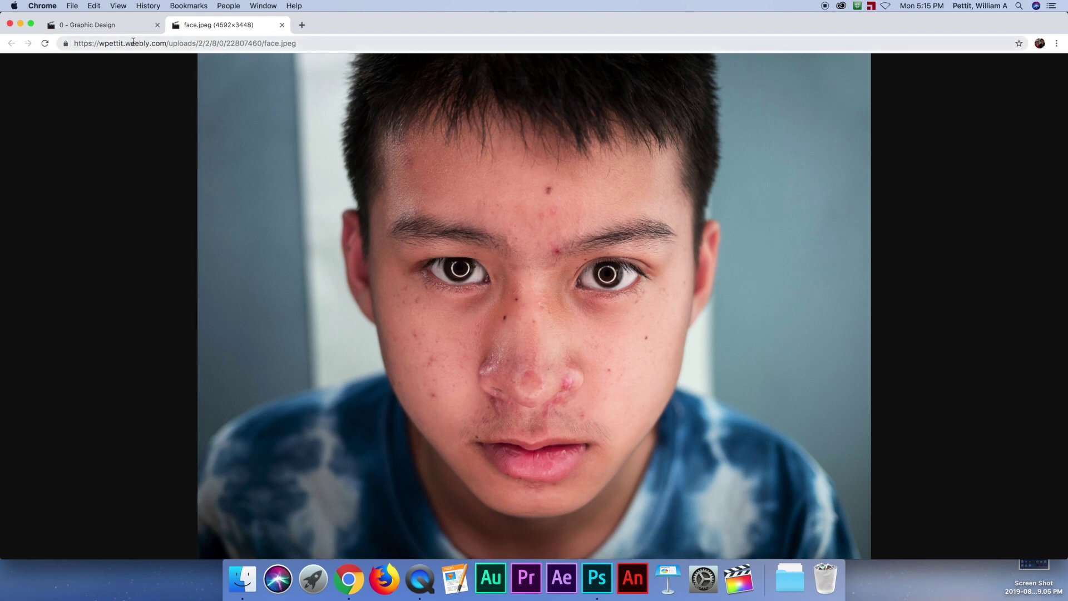
Switch to Photoshop, create a document from the 4592 x 3448 px Clipboard preset, and paste the face photo into it
{"action": "left_click", "coordinate": [601, 580]}
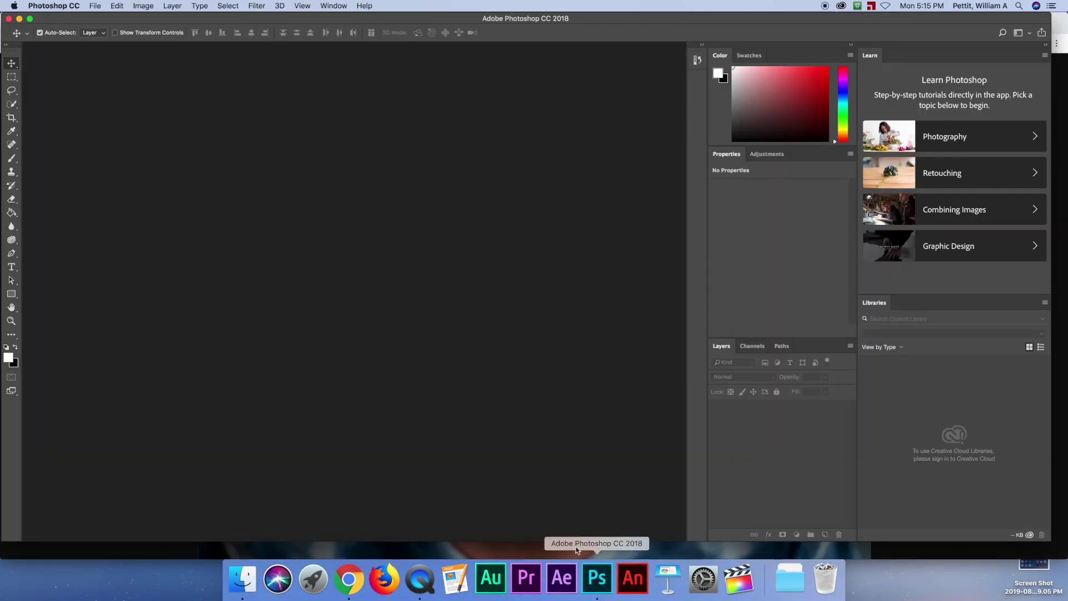
{"action": "left_click", "coordinate": [95, 6]}
{"action": "left_click", "coordinate": [103, 20]}
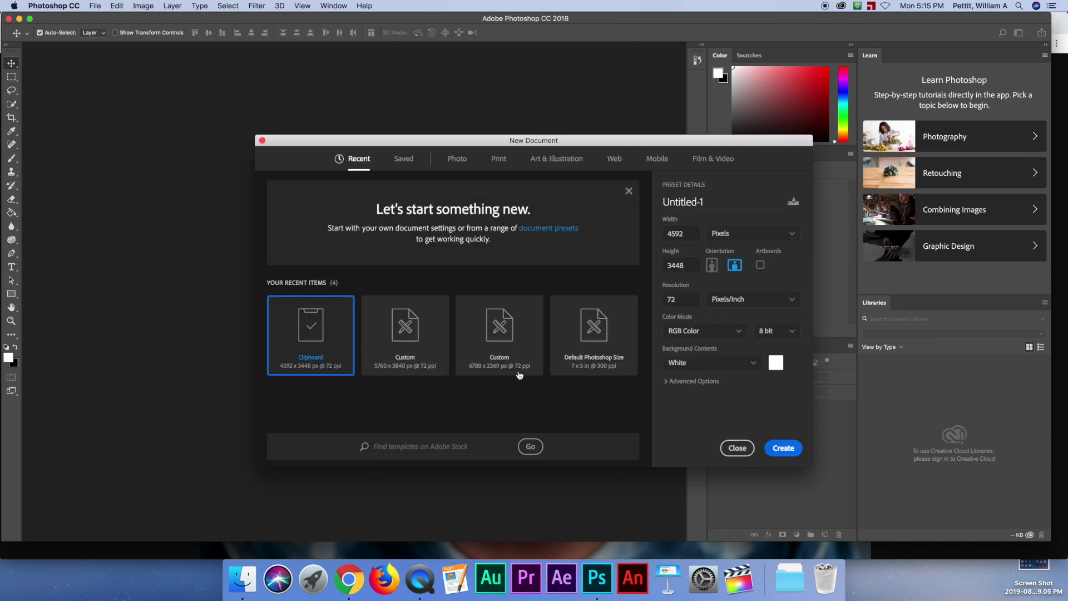
{"action": "left_click", "coordinate": [784, 448]}
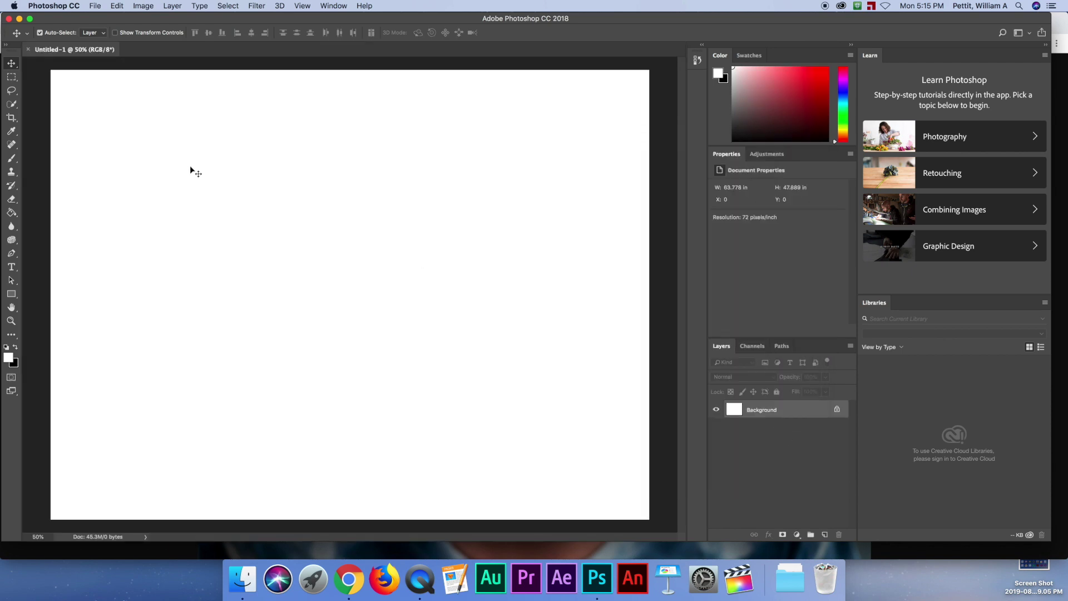
{"action": "left_click", "coordinate": [115, 6]}
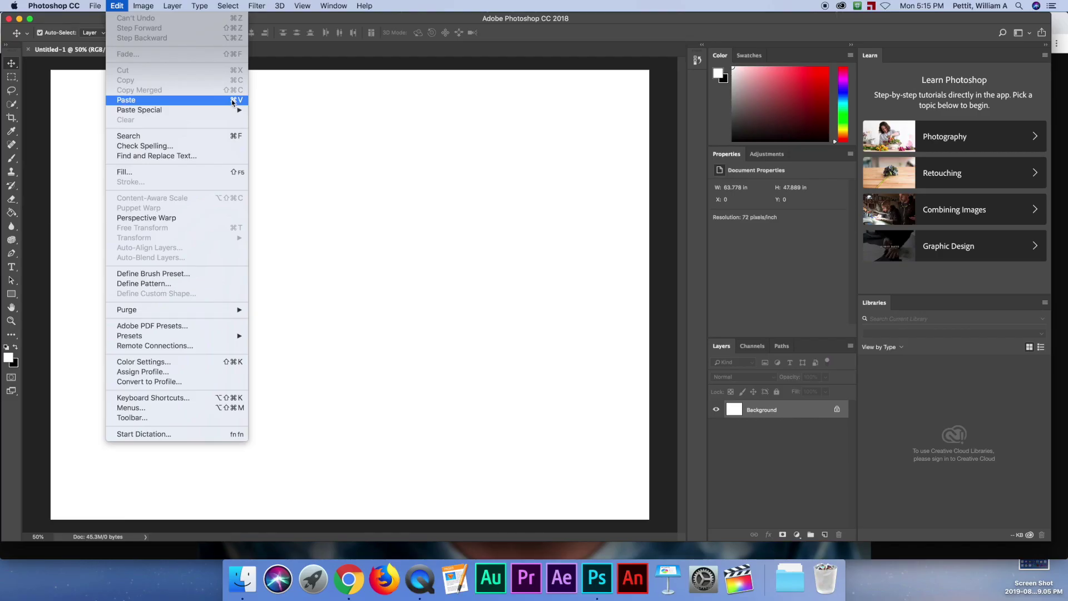
{"action": "left_click", "coordinate": [232, 100]}
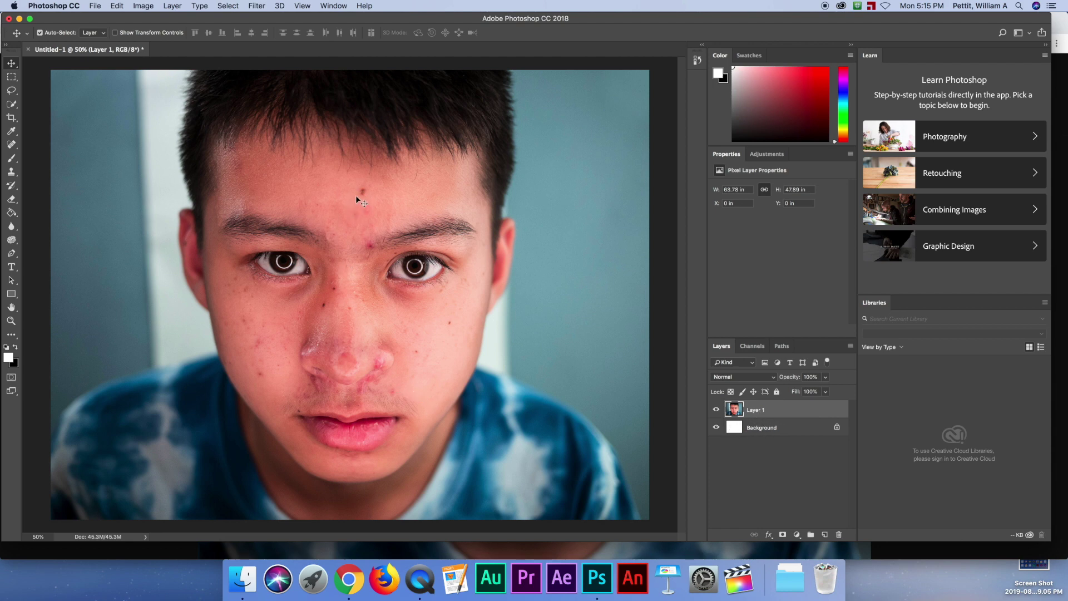
Enlarge the Spot Healing Brush to slightly more than the blemish size and paint out the dark spot on the forehead
{"action": "left_click", "coordinate": [11, 146]}
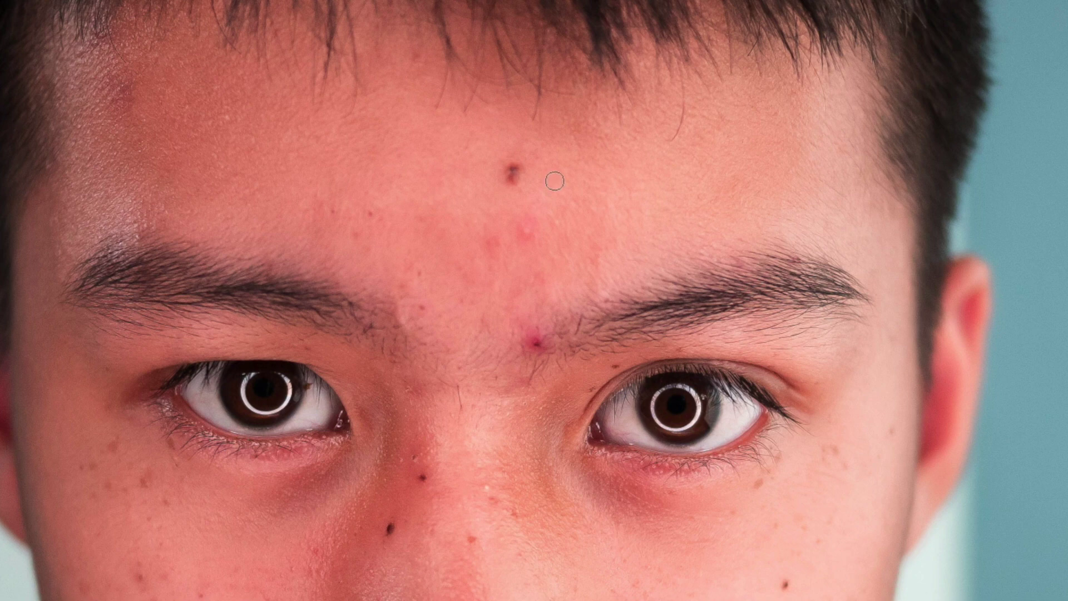
{"action": "key", "text": "bracketright"}
{"action": "key", "text": "bracketright"}
{"action": "key", "text": "bracketright"}
{"action": "key", "text": "bracketright"}
{"action": "key", "text": "bracketleft"}
{"action": "key", "text": "bracketleft"}
{"action": "key", "text": "bracketleft"}
{"action": "key", "text": "bracketright"}
{"action": "key", "text": "bracketright"}
{"action": "key", "text": "bracketright"}
{"action": "left_click_drag", "start_coordinate": [511, 167], "coordinate": [514, 186]}
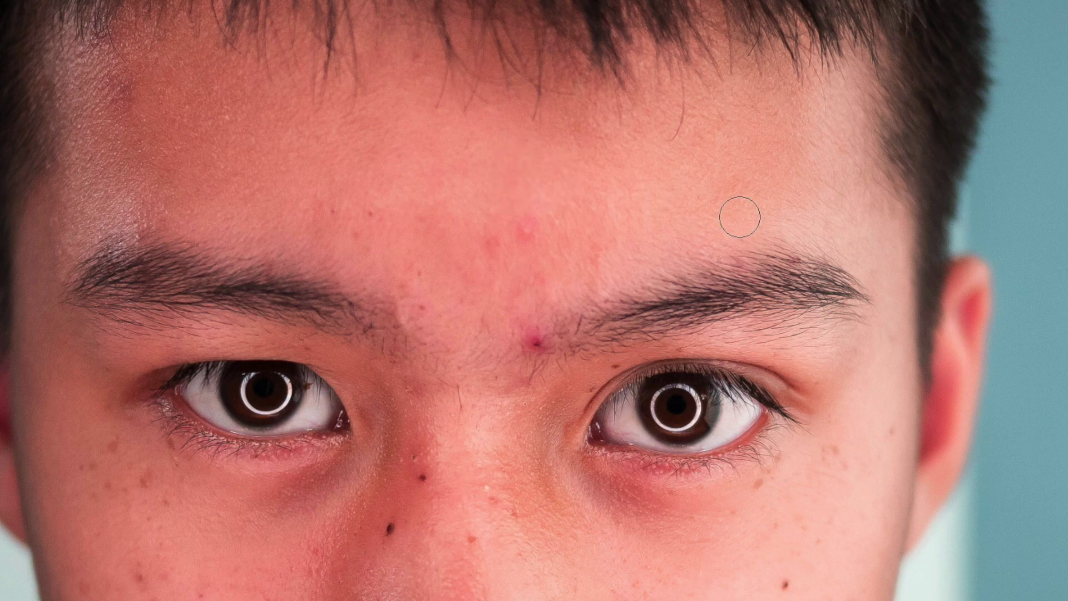
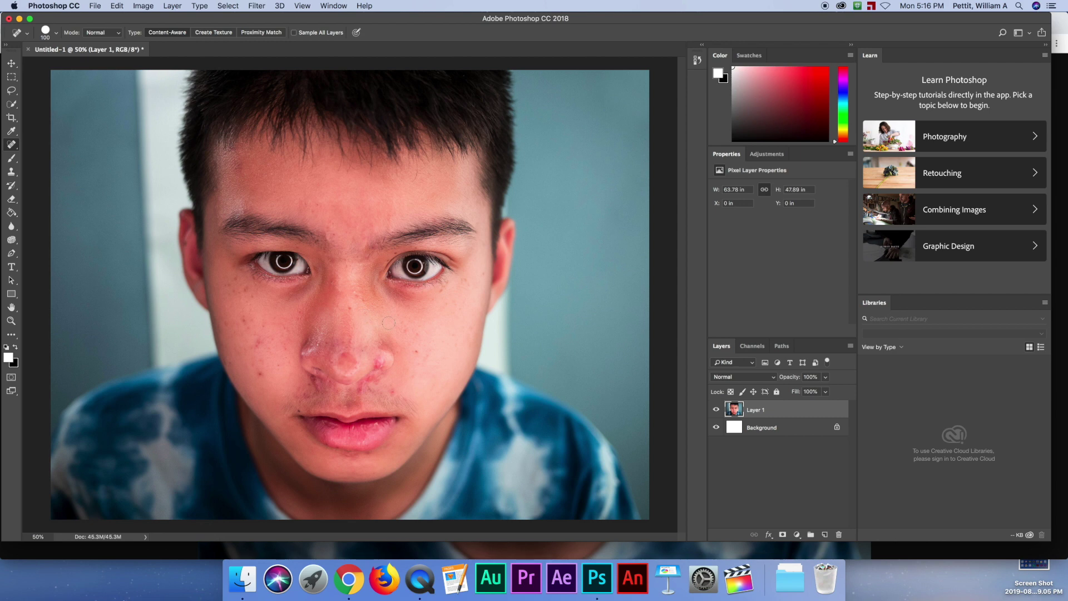
Heal the blemishes across the cheek and under the eye on the left half of the face
{"action": "left_click", "coordinate": [262, 372]}
{"action": "left_click", "coordinate": [259, 346]}
{"action": "left_click_drag", "start_coordinate": [242, 320], "coordinate": [247, 330]}
{"action": "left_click", "coordinate": [263, 325]}
{"action": "left_click", "coordinate": [259, 362]}
{"action": "left_click", "coordinate": [282, 349]}
{"action": "left_click_drag", "start_coordinate": [276, 334], "coordinate": [269, 349]}
{"action": "left_click", "coordinate": [278, 366]}
{"action": "left_click", "coordinate": [238, 282]}
{"action": "left_click_drag", "start_coordinate": [231, 288], "coordinate": [252, 300]}
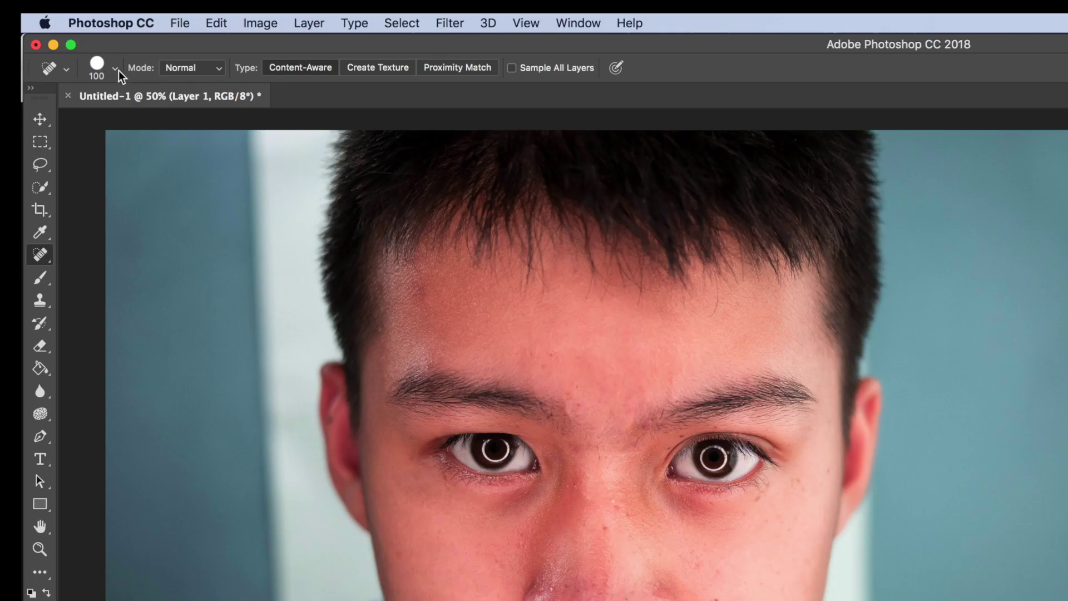
Soften the Spot Healing Brush by setting its hardness to 24%
{"action": "left_click", "coordinate": [55, 33]}
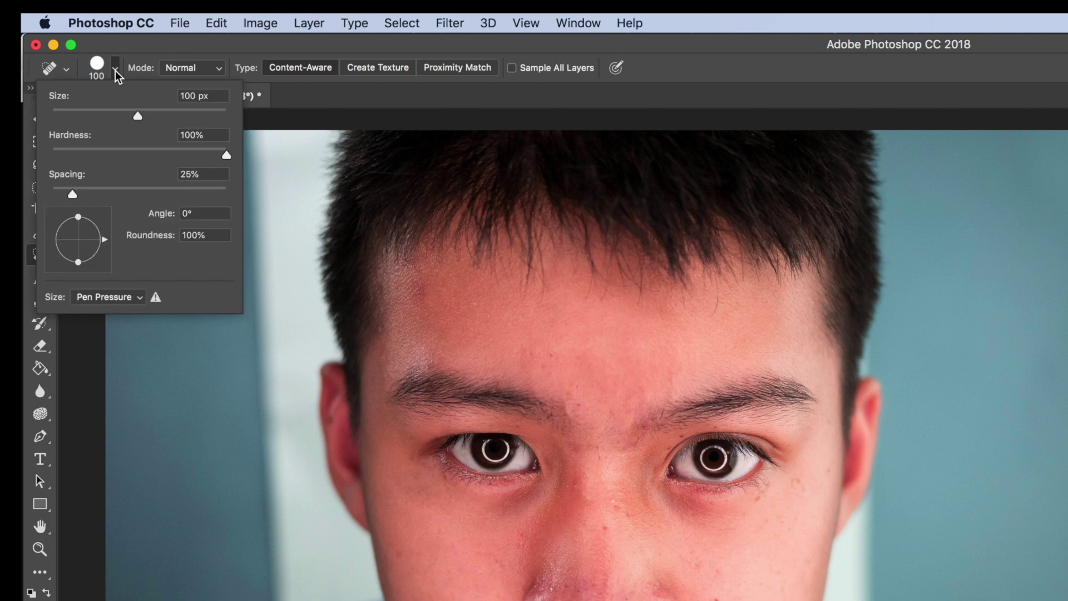
{"action": "left_click_drag", "start_coordinate": [146, 149], "coordinate": [95, 152]}
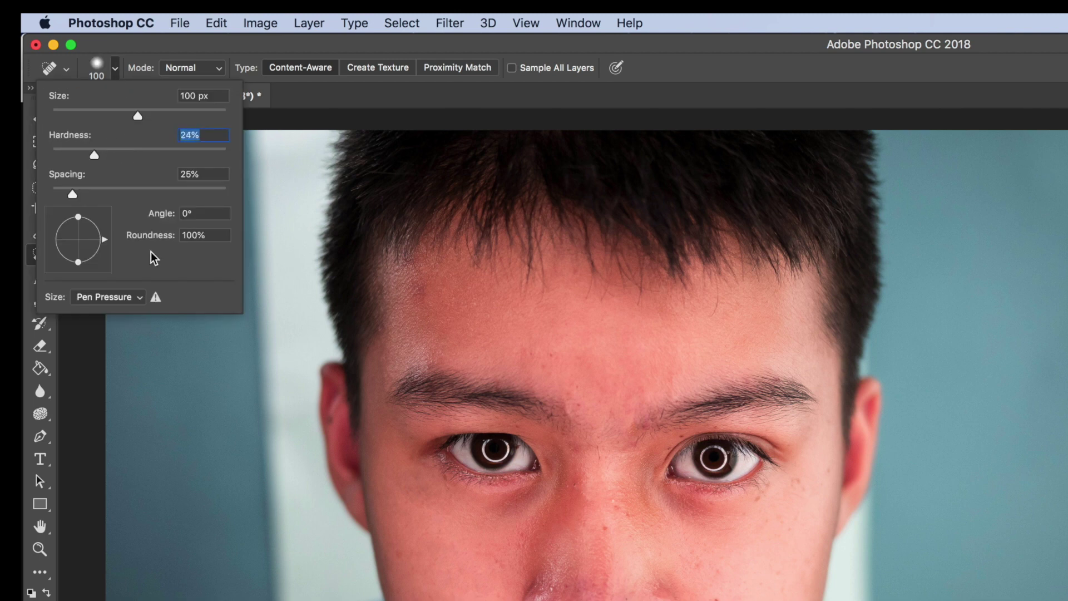
{"action": "key", "text": "Return"}
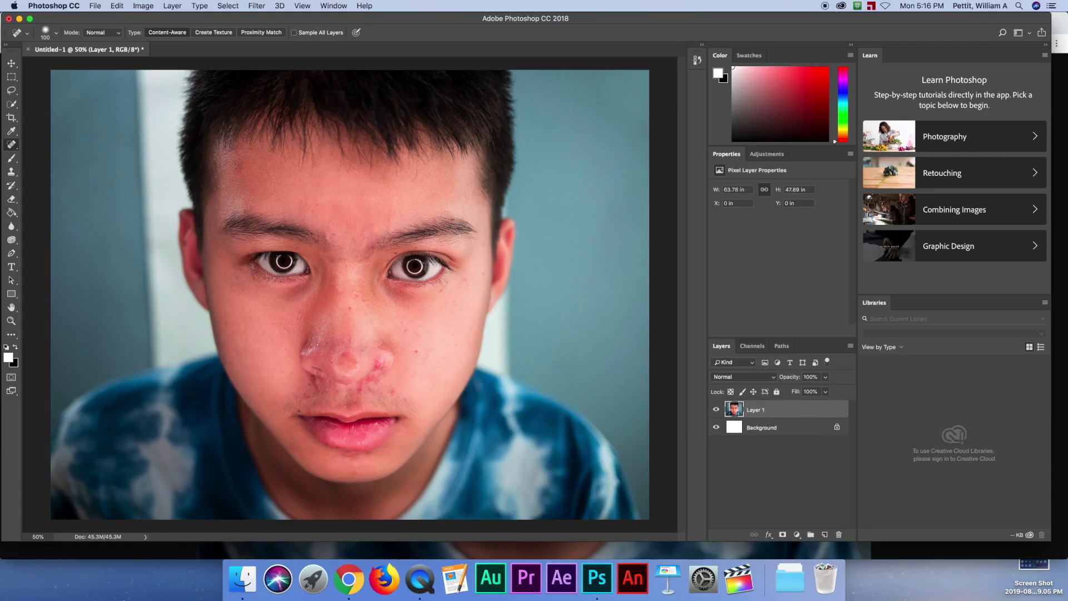
Heal the remaining spots along the nose and on the cheek in the right half of the face
{"action": "left_click_drag", "start_coordinate": [302, 203], "coordinate": [319, 204]}
{"action": "left_click_drag", "start_coordinate": [415, 349], "coordinate": [417, 356]}
{"action": "left_click", "coordinate": [360, 297]}
{"action": "left_click", "coordinate": [352, 307]}
{"action": "left_click_drag", "start_coordinate": [351, 357], "coordinate": [347, 322]}
Heal the skin between the eyebrows, on the nose, around the mouth and beside the eye with the 175 px brush
{"action": "left_click", "coordinate": [116, 6]}
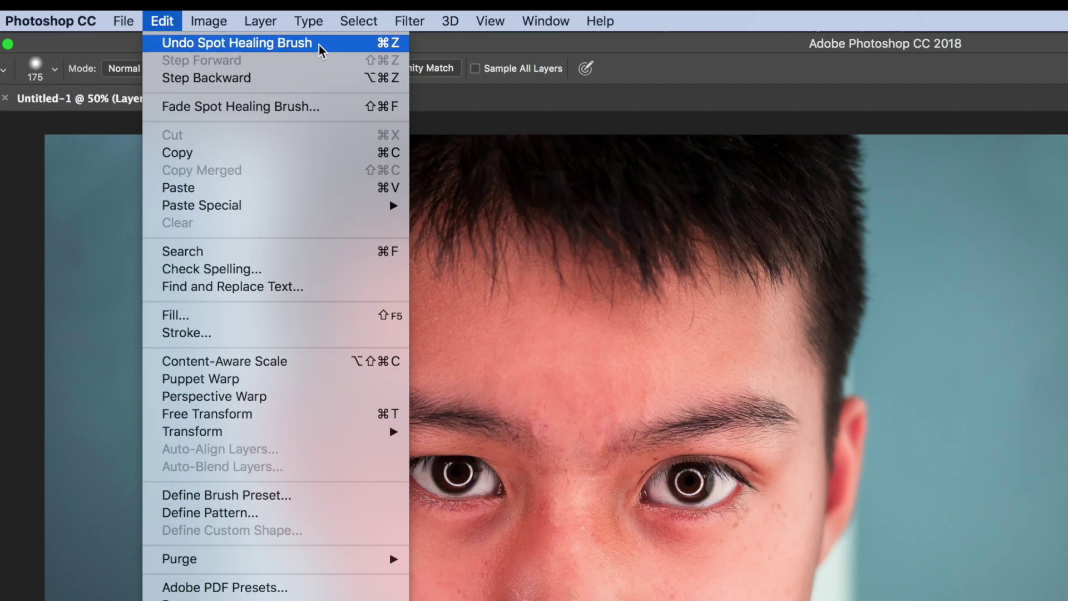
{"action": "left_click", "coordinate": [584, 465]}
{"action": "left_click_drag", "start_coordinate": [581, 478], "coordinate": [575, 415]}
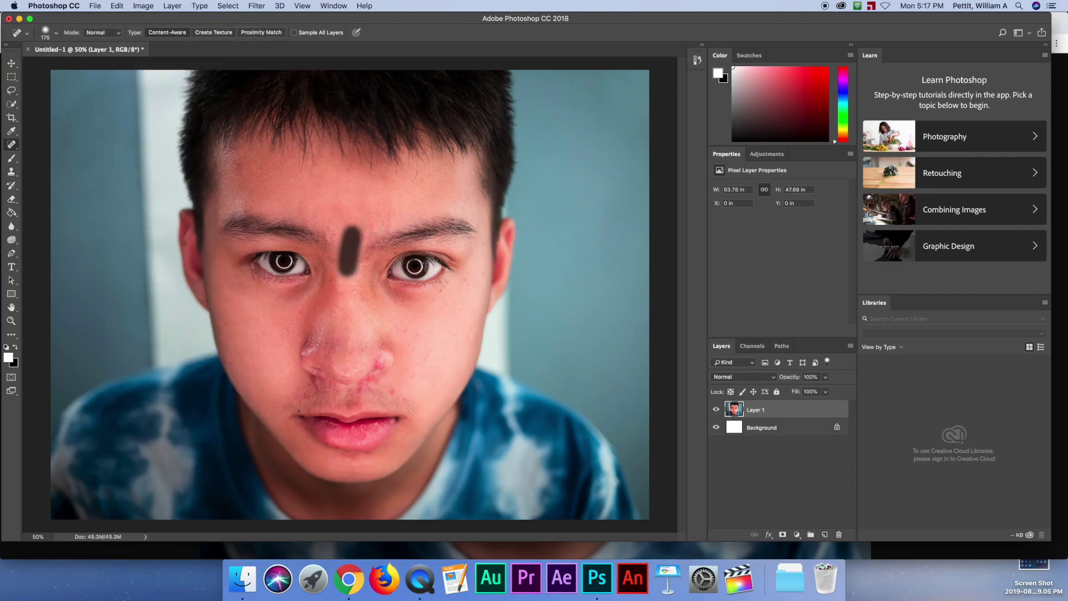
{"action": "left_click", "coordinate": [351, 364]}
{"action": "mouse_move", "coordinate": [336, 323]}
{"action": "left_mouse_down"}
{"action": "mouse_move", "coordinate": [333, 364]}
{"action": "mouse_move", "coordinate": [345, 362]}
{"action": "left_mouse_up"}
{"action": "left_click", "coordinate": [340, 358]}
{"action": "left_click", "coordinate": [334, 351]}
{"action": "left_click", "coordinate": [391, 390]}
{"action": "left_click", "coordinate": [303, 391]}
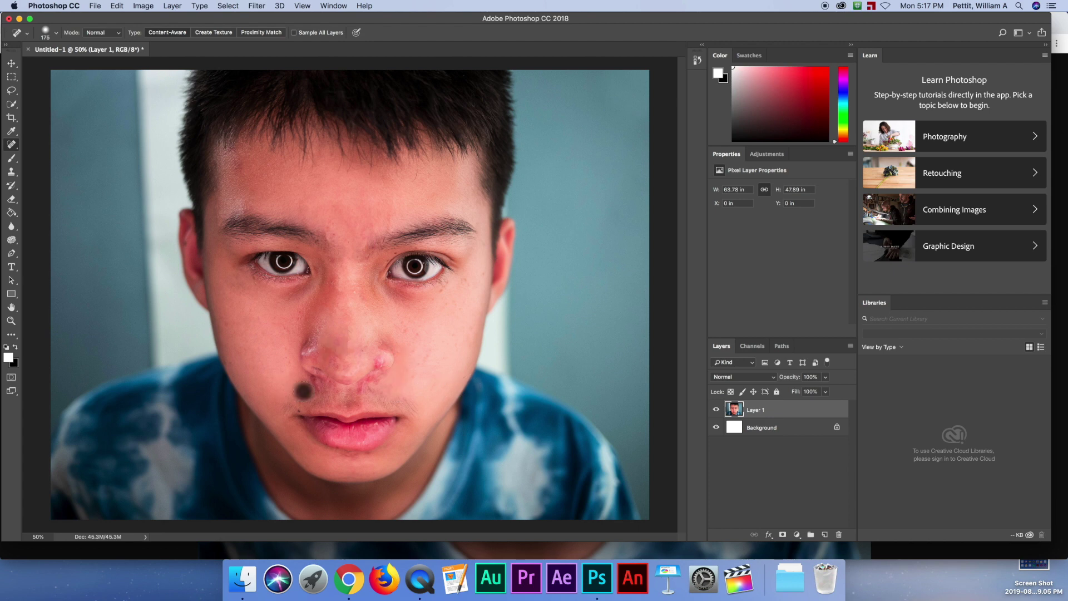
{"action": "left_click", "coordinate": [469, 286]}
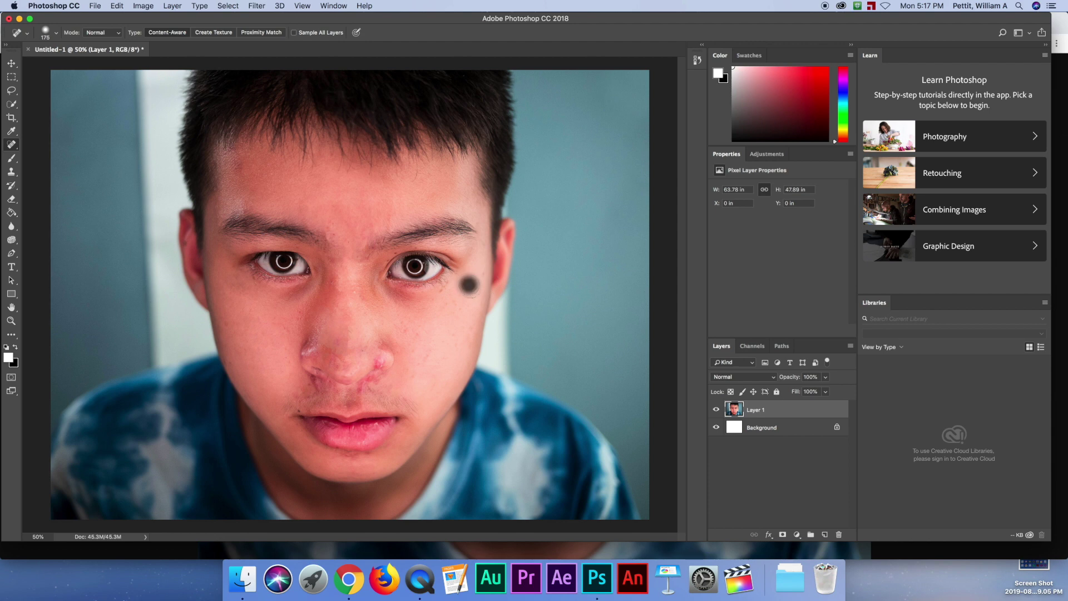
{"action": "left_click", "coordinate": [338, 233]}
Compare the retouched face with the pasted original through the History states, return to the latest state and put the history away
{"action": "left_click", "coordinate": [697, 60]}
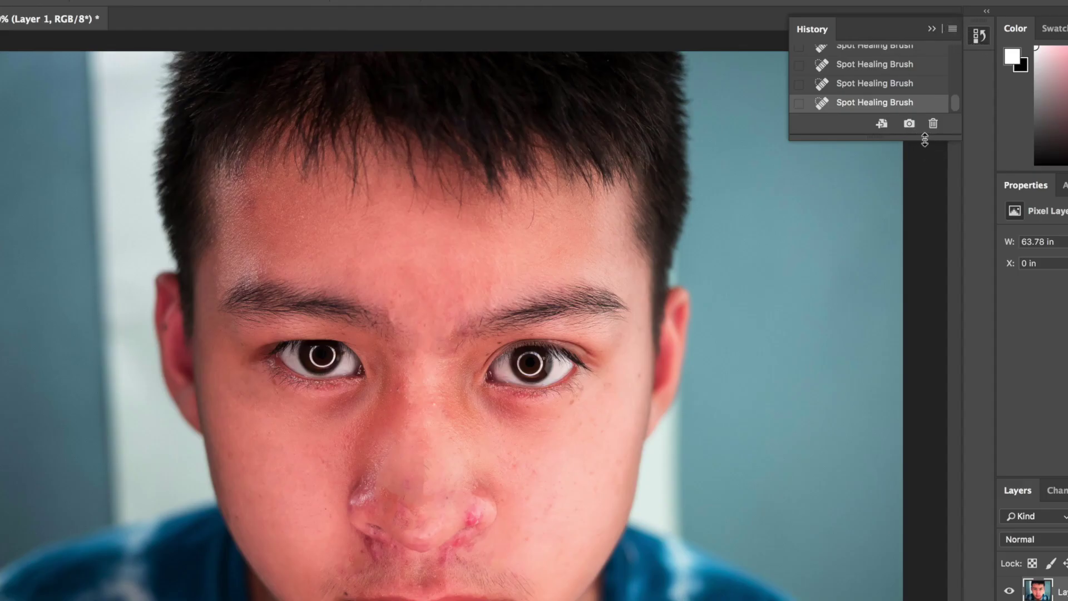
{"action": "left_click_drag", "start_coordinate": [924, 141], "coordinate": [923, 515]}
{"action": "left_click_drag", "start_coordinate": [898, 407], "coordinate": [887, 143]}
{"action": "scroll", "coordinate": [884, 167], "scroll_direction": "up", "scroll_amount": 5}
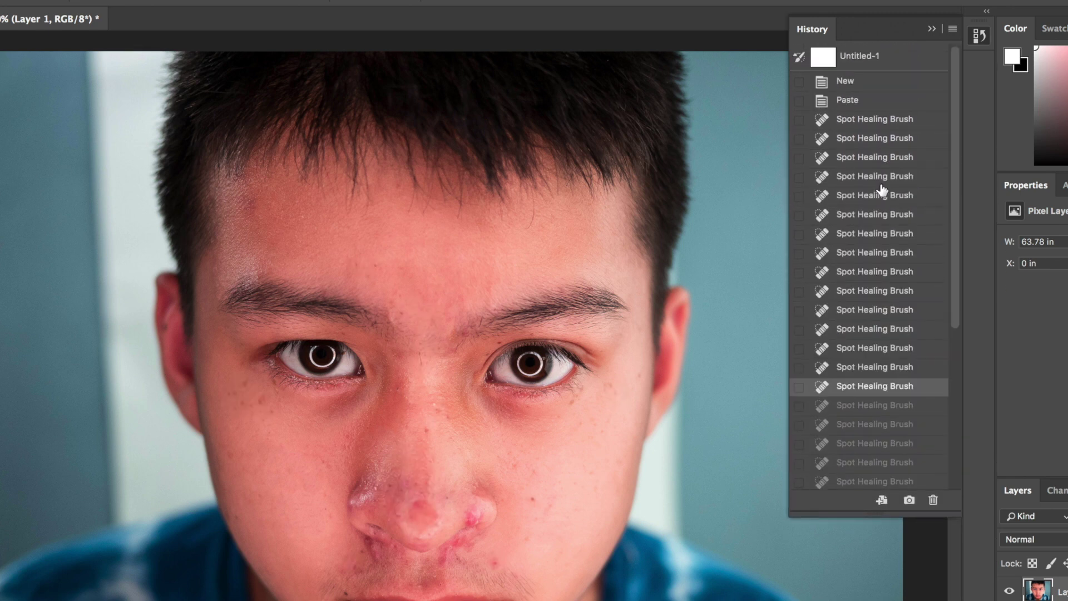
{"action": "left_click", "coordinate": [897, 101]}
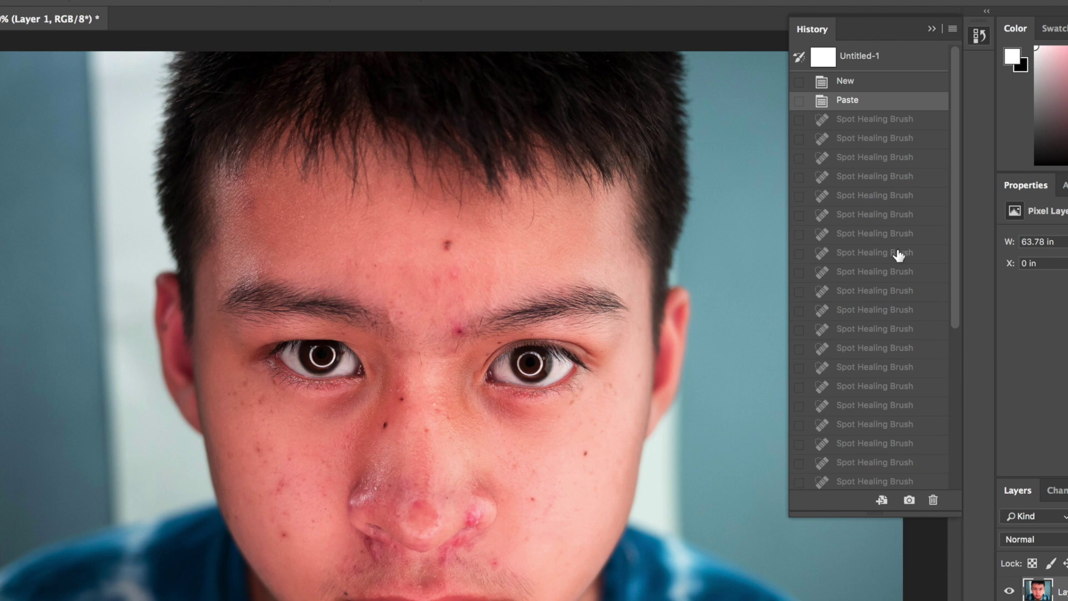
{"action": "scroll", "coordinate": [898, 306], "scroll_direction": "down", "scroll_amount": 10}
{"action": "left_click", "coordinate": [906, 481]}
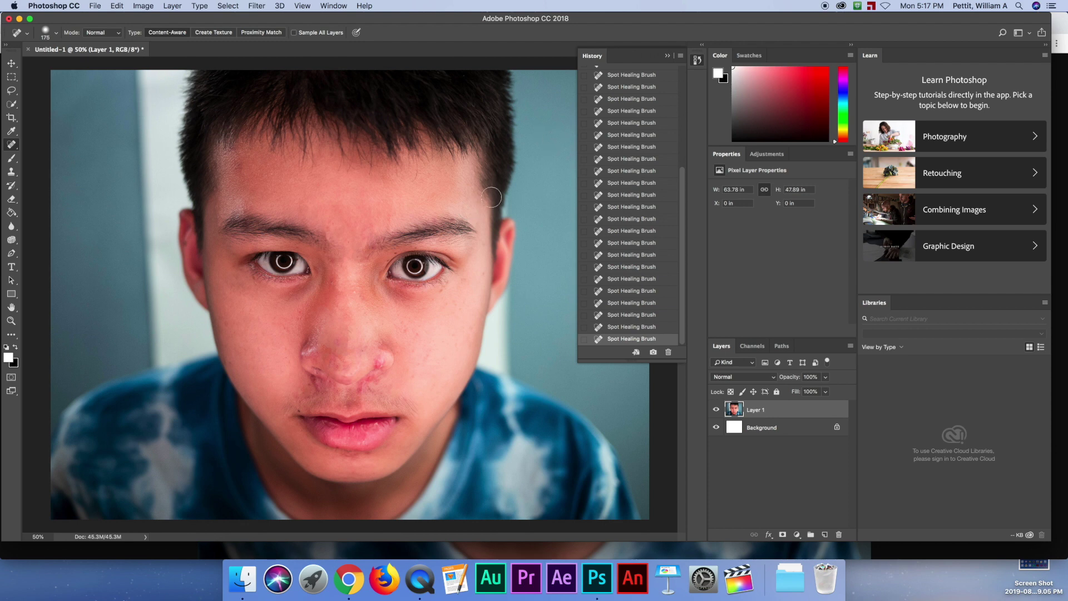
{"action": "left_click", "coordinate": [668, 55]}
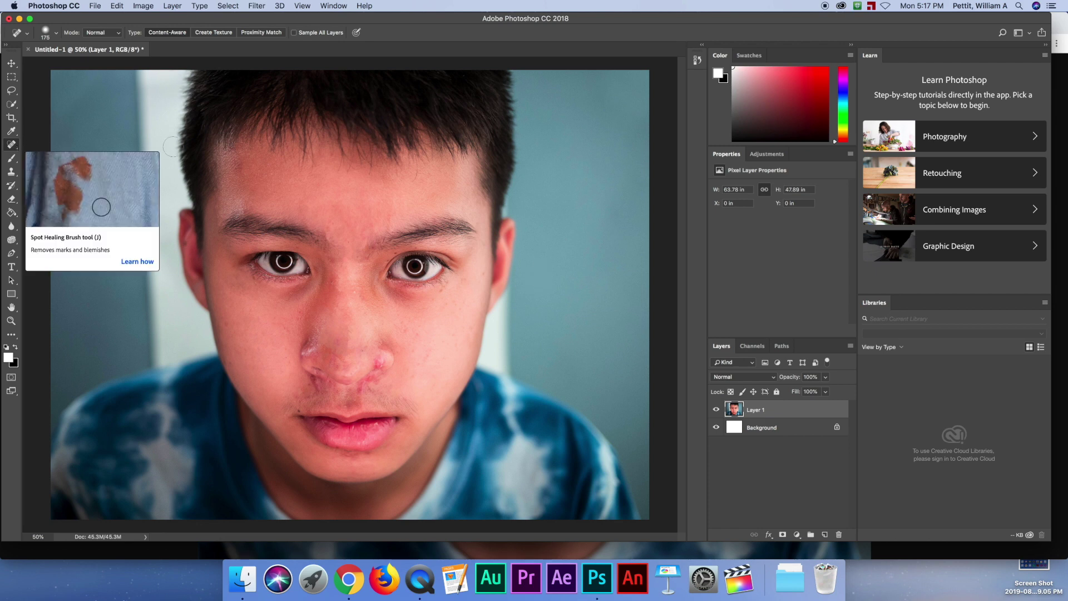
Save the retouched portrait in the CCA 2 folder as a JPEG named face, accepting the default JPEG options
{"action": "left_click", "coordinate": [94, 5]}
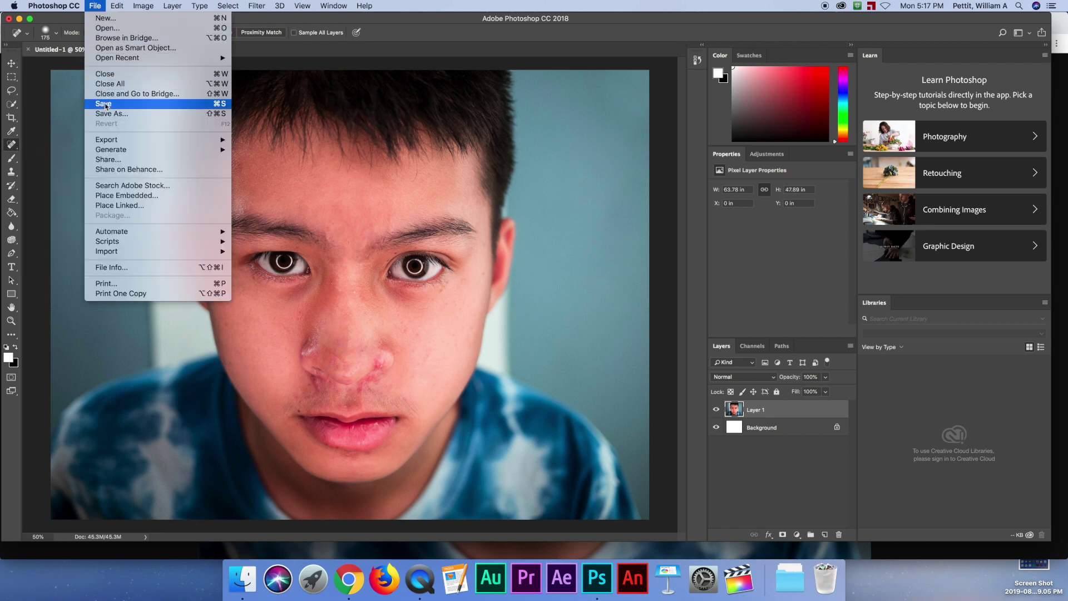
{"action": "left_click", "coordinate": [105, 106]}
{"action": "type", "text": "face.psd"}
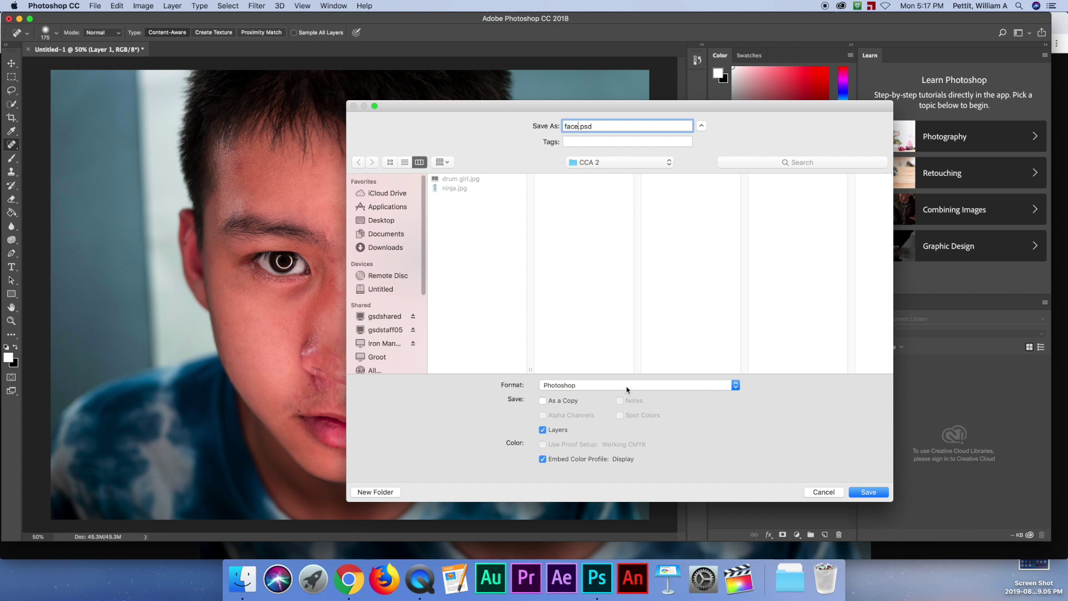
{"action": "left_click", "coordinate": [627, 389]}
{"action": "left_click", "coordinate": [628, 447]}
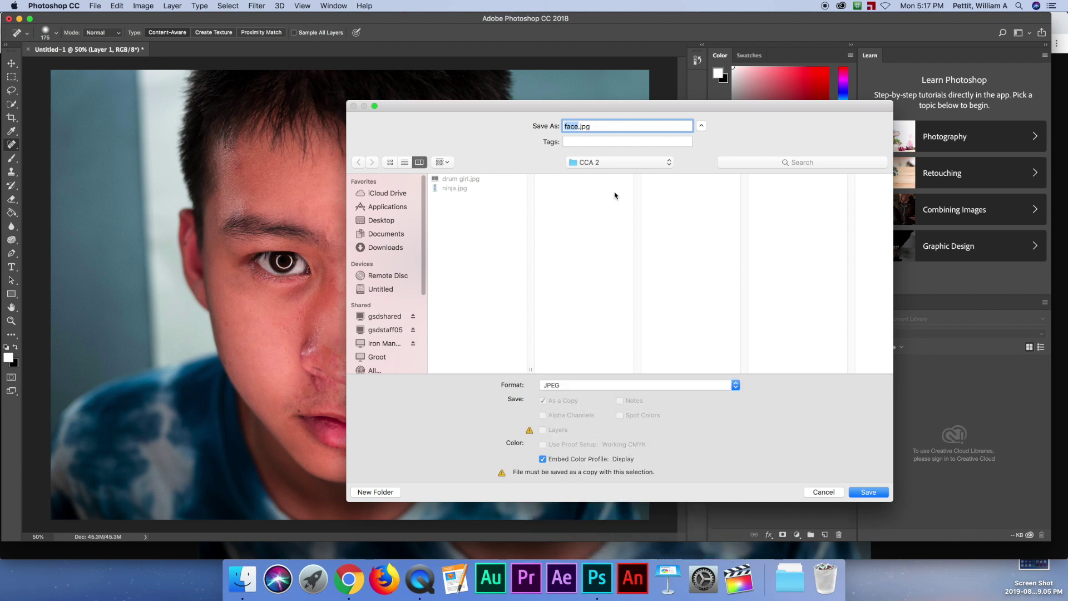
{"action": "left_click", "coordinate": [869, 493]}
{"action": "left_click", "coordinate": [597, 171]}
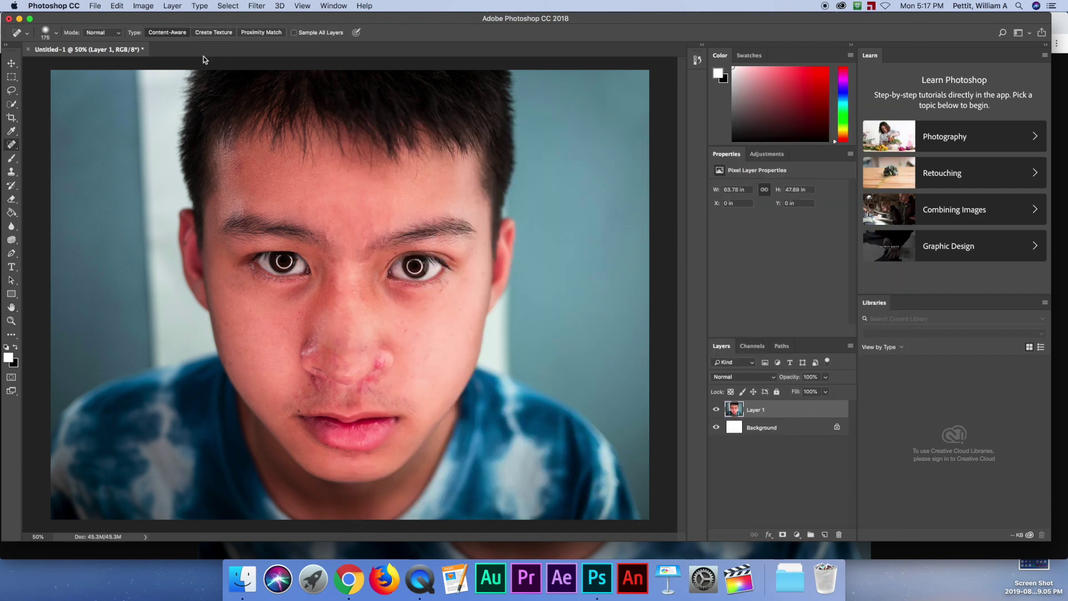
Close the face document without saving its changes, switch to Chrome and close the original face image's page
{"action": "left_click", "coordinate": [29, 49]}
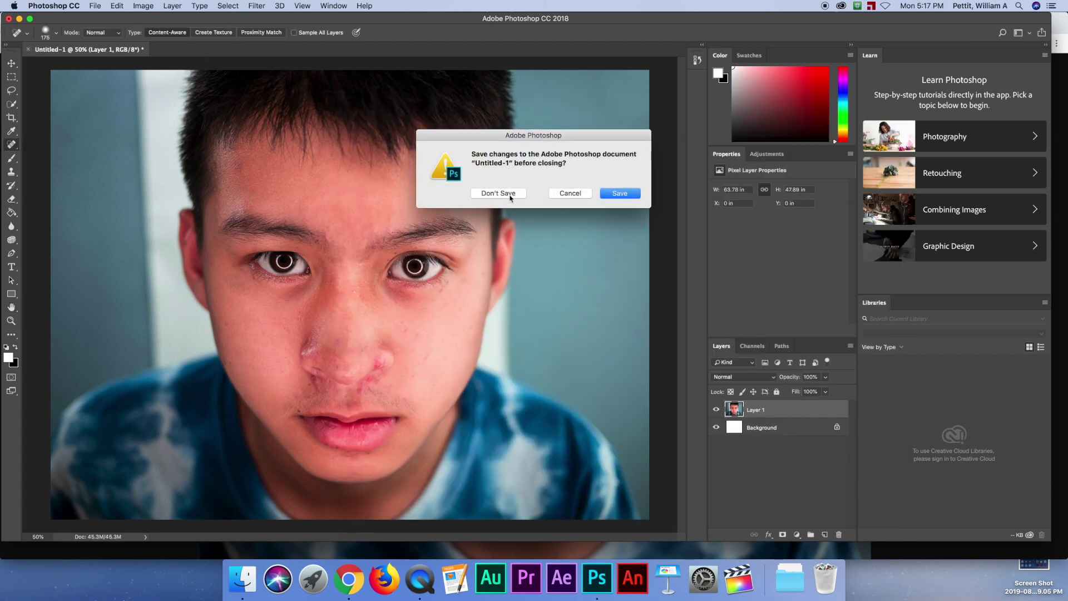
{"action": "left_click", "coordinate": [510, 194]}
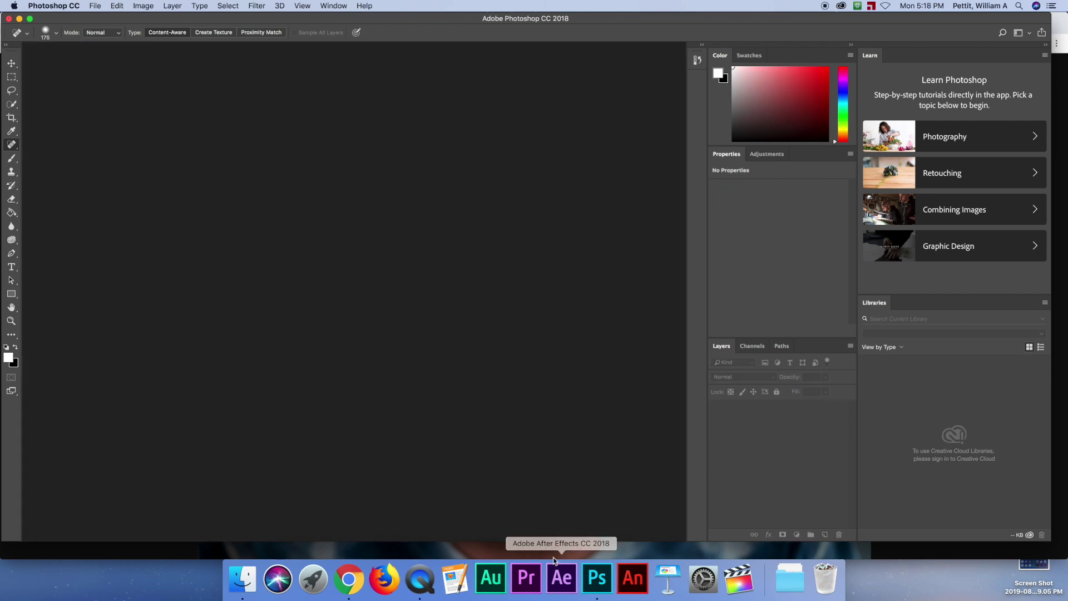
{"action": "left_click", "coordinate": [347, 578]}
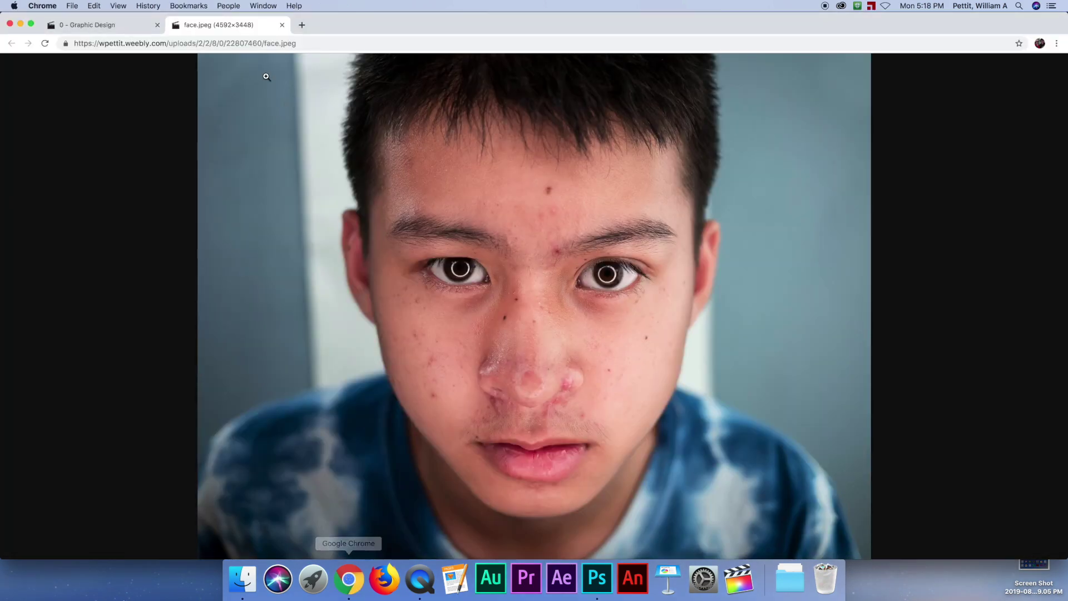
{"action": "left_click", "coordinate": [282, 25]}
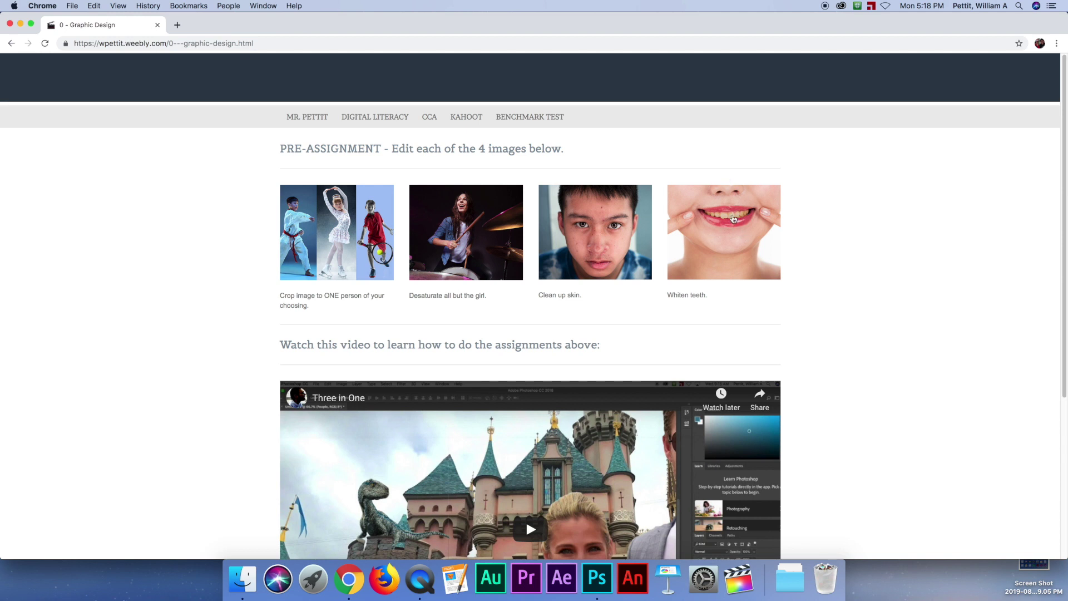
Open the full-size teeth image from the pre-assignment page and copy it
{"action": "left_click", "coordinate": [722, 251]}
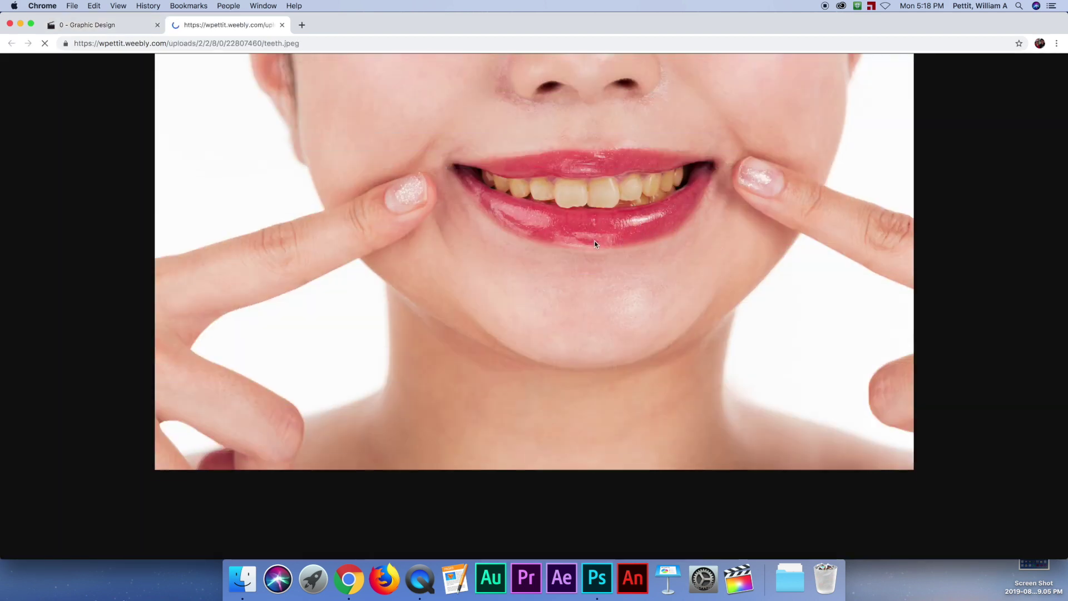
{"action": "right_click", "coordinate": [595, 242]}
{"action": "left_click", "coordinate": [641, 267]}
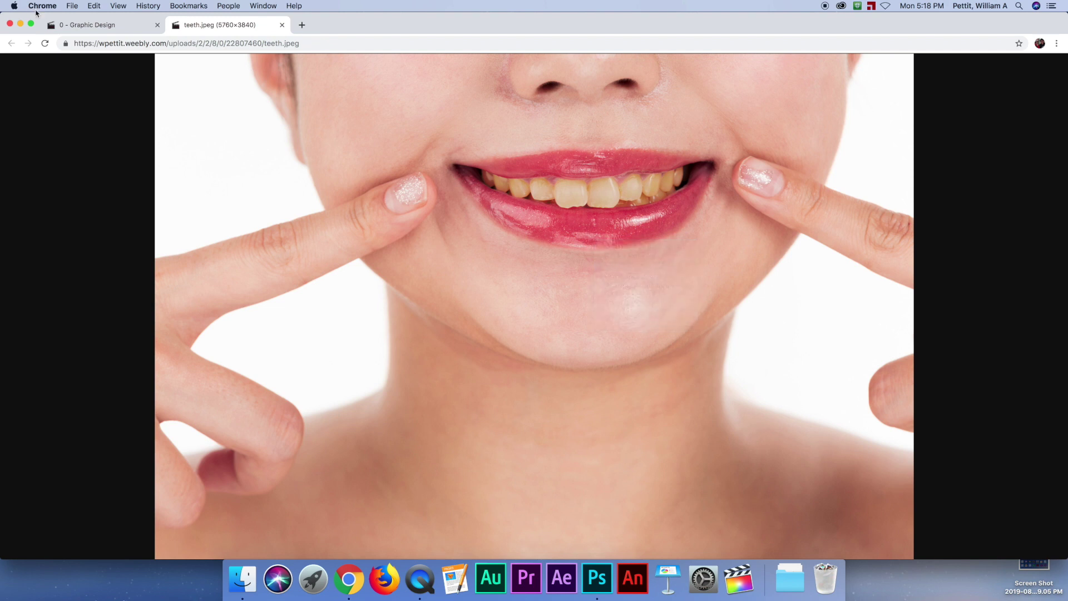
Switch to Photoshop, create a document from the 5760 x 3840 px Clipboard preset and paste the teeth image into it
{"action": "left_click", "coordinate": [597, 579]}
{"action": "left_click", "coordinate": [95, 6]}
{"action": "left_click", "coordinate": [103, 18]}
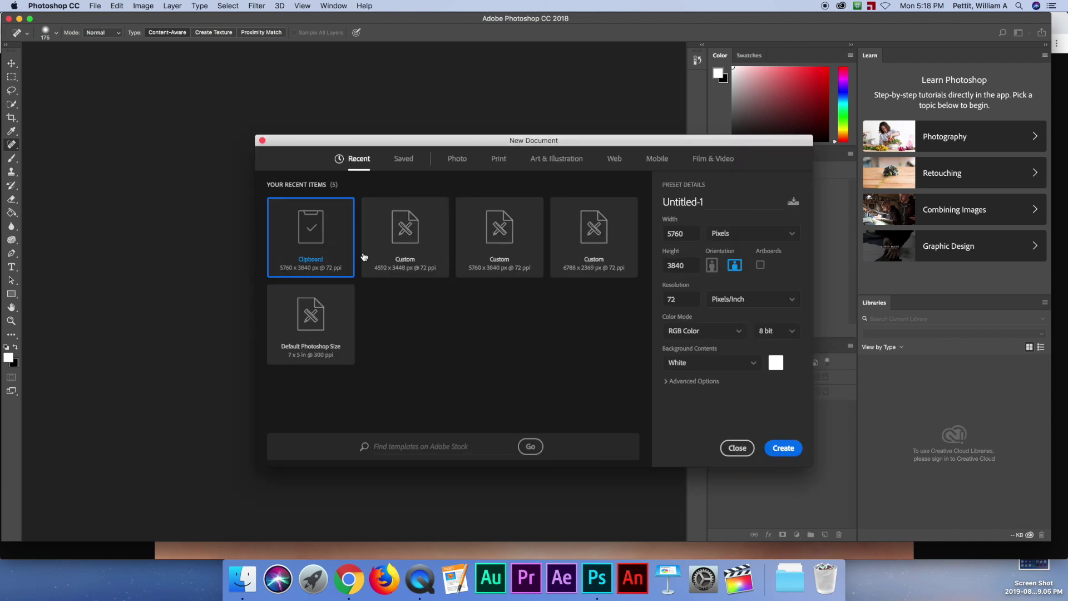
{"action": "left_click", "coordinate": [783, 448]}
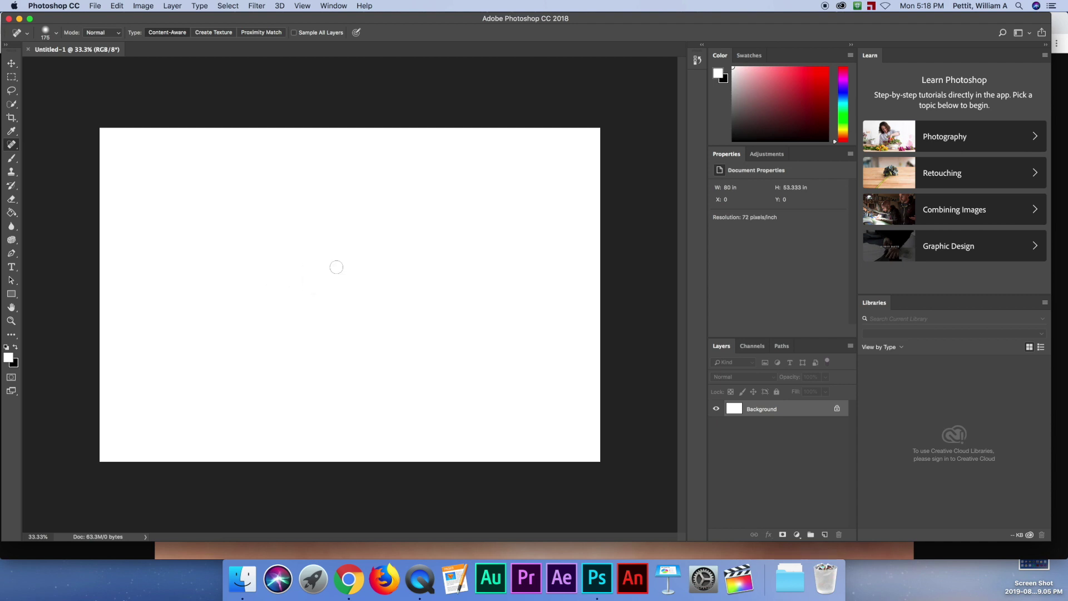
{"action": "left_click", "coordinate": [112, 5]}
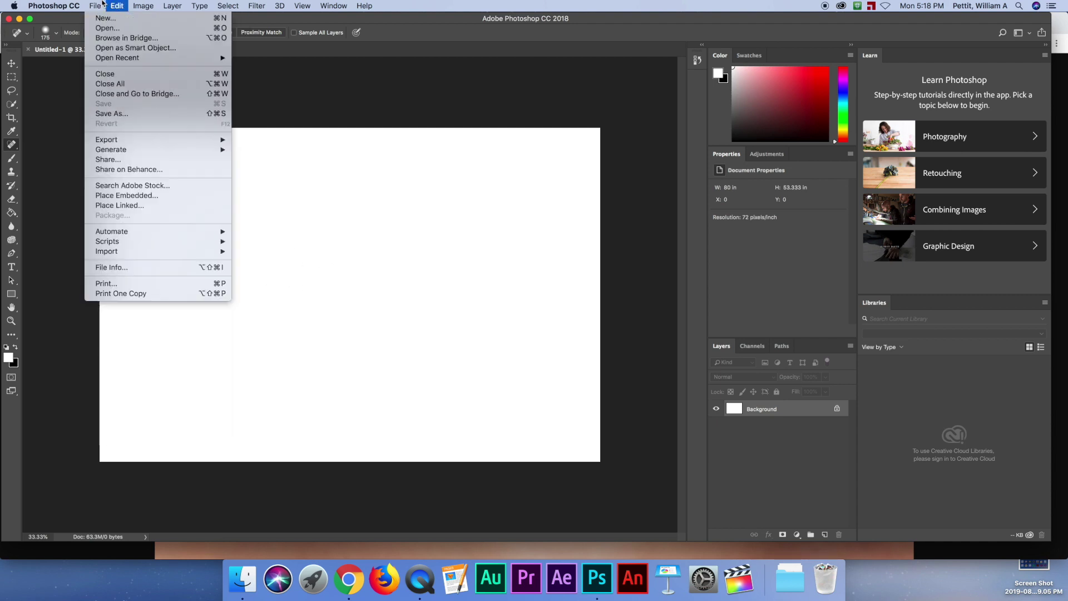
{"action": "left_click", "coordinate": [125, 99]}
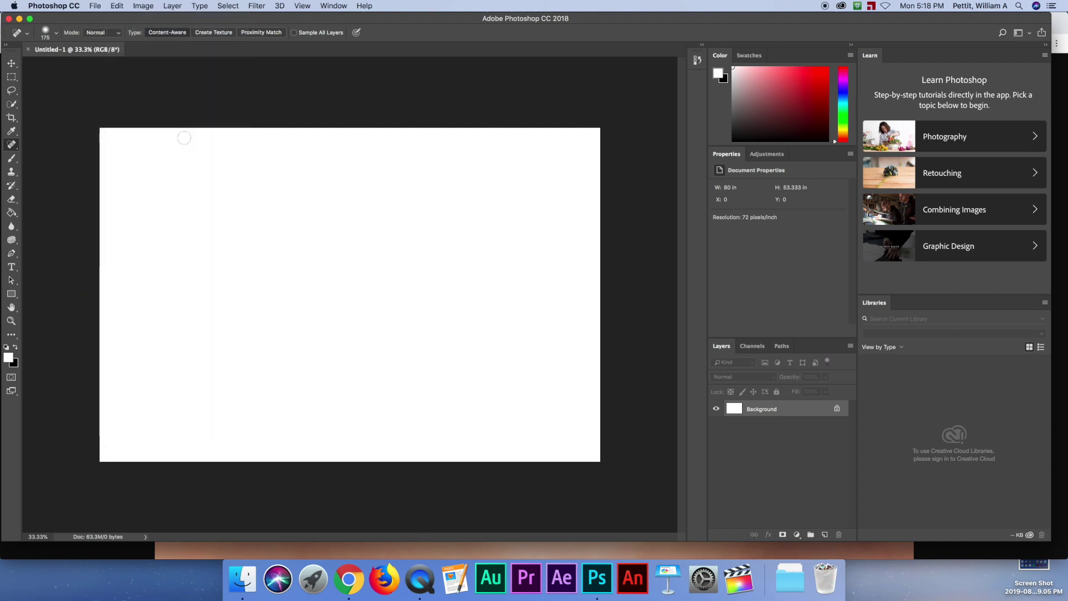
Select all the teeth across the smile with the Quick Selection tool
{"action": "key", "text": "z"}
{"action": "left_click", "coordinate": [326, 259]}
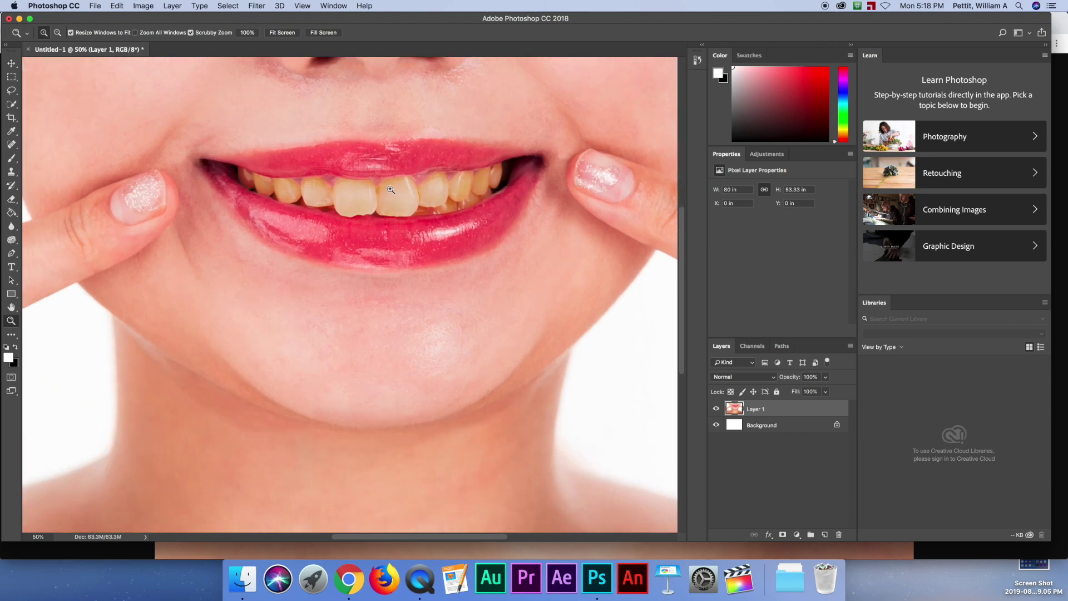
{"action": "left_click", "coordinate": [392, 189]}
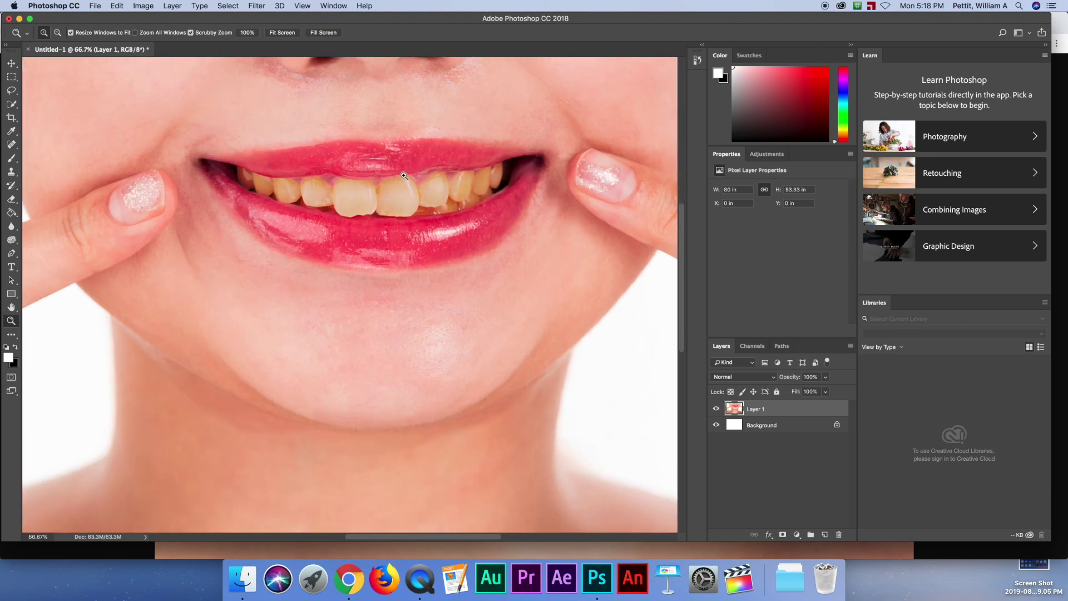
{"action": "left_click", "coordinate": [404, 176]}
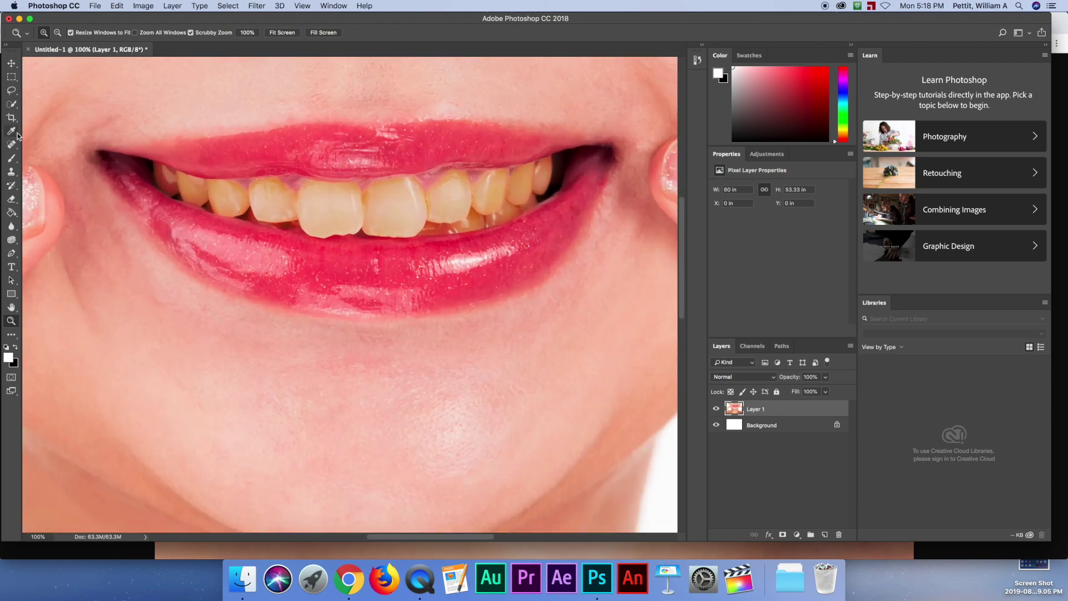
{"action": "left_click", "coordinate": [11, 104]}
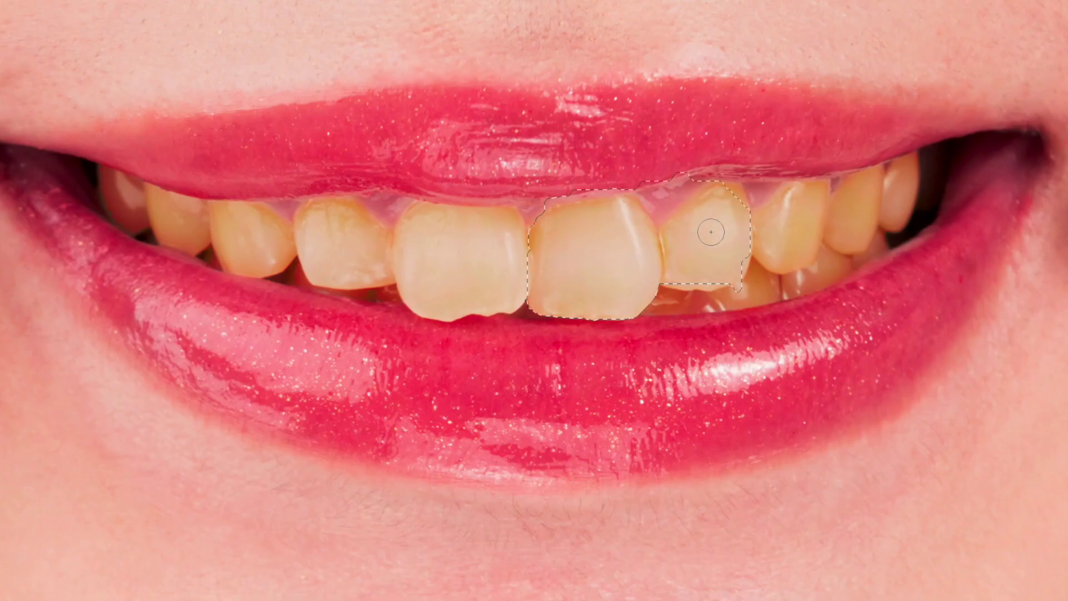
{"action": "left_click_drag", "start_coordinate": [447, 192], "coordinate": [476, 194]}
{"action": "mouse_move", "coordinate": [773, 225]}
{"action": "left_mouse_down"}
{"action": "mouse_move", "coordinate": [820, 211]}
{"action": "mouse_move", "coordinate": [895, 202]}
{"action": "mouse_move", "coordinate": [874, 217]}
{"action": "mouse_move", "coordinate": [722, 246]}
{"action": "mouse_move", "coordinate": [781, 267]}
{"action": "mouse_move", "coordinate": [764, 286]}
{"action": "mouse_move", "coordinate": [836, 265]}
{"action": "mouse_move", "coordinate": [869, 239]}
{"action": "left_mouse_up"}
{"action": "mouse_move", "coordinate": [616, 274]}
{"action": "left_mouse_down"}
{"action": "mouse_move", "coordinate": [482, 275]}
{"action": "mouse_move", "coordinate": [432, 255]}
{"action": "left_mouse_up"}
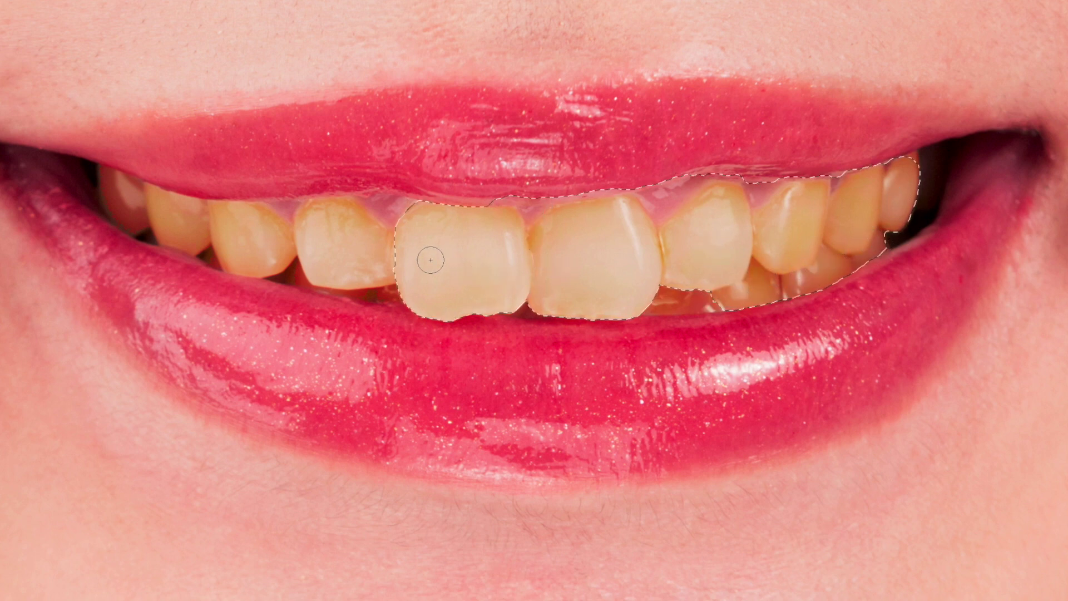
{"action": "mouse_move", "coordinate": [348, 246]}
{"action": "left_mouse_down"}
{"action": "mouse_move", "coordinate": [310, 237]}
{"action": "mouse_move", "coordinate": [265, 245]}
{"action": "mouse_move", "coordinate": [156, 221]}
{"action": "left_mouse_up"}
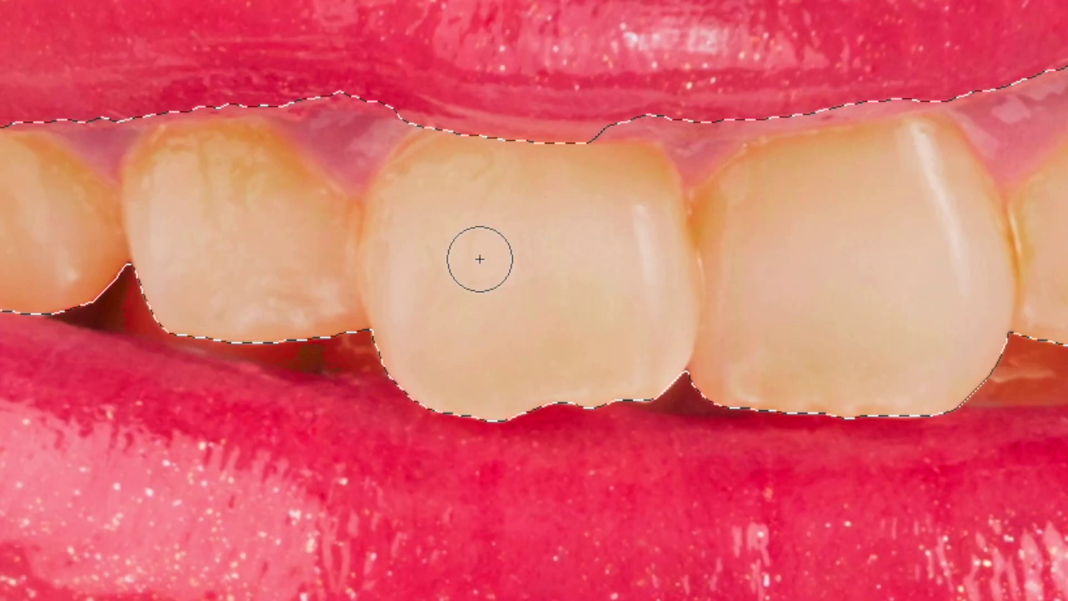
Subtract the surplus gum areas around the teeth from the selection with the Quick Selection tool
{"action": "key", "text": "alt"}
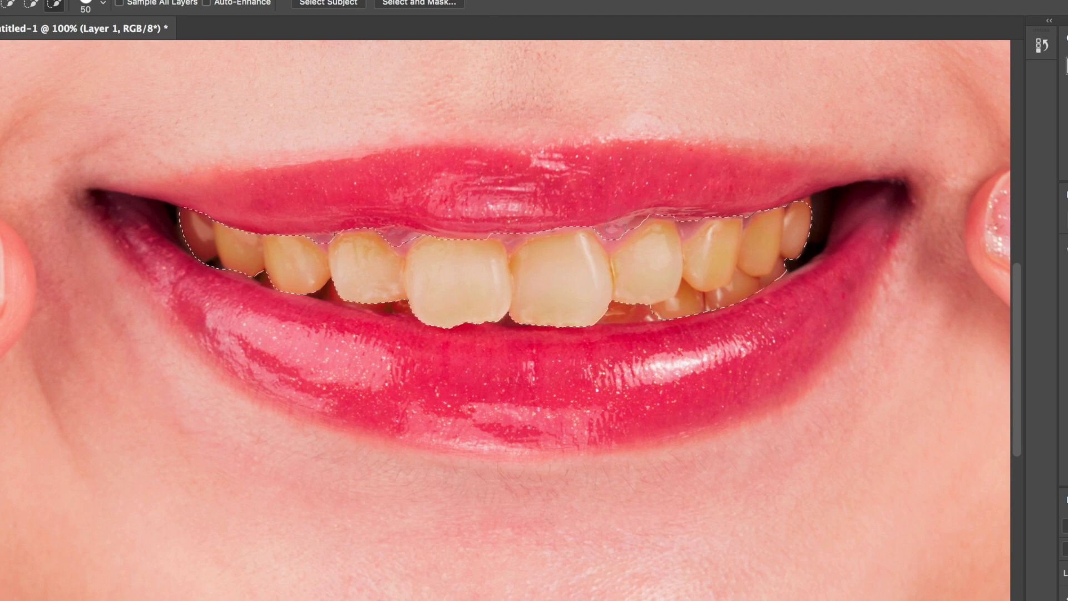
{"action": "left_click_drag", "start_coordinate": [645, 223], "coordinate": [698, 224]}
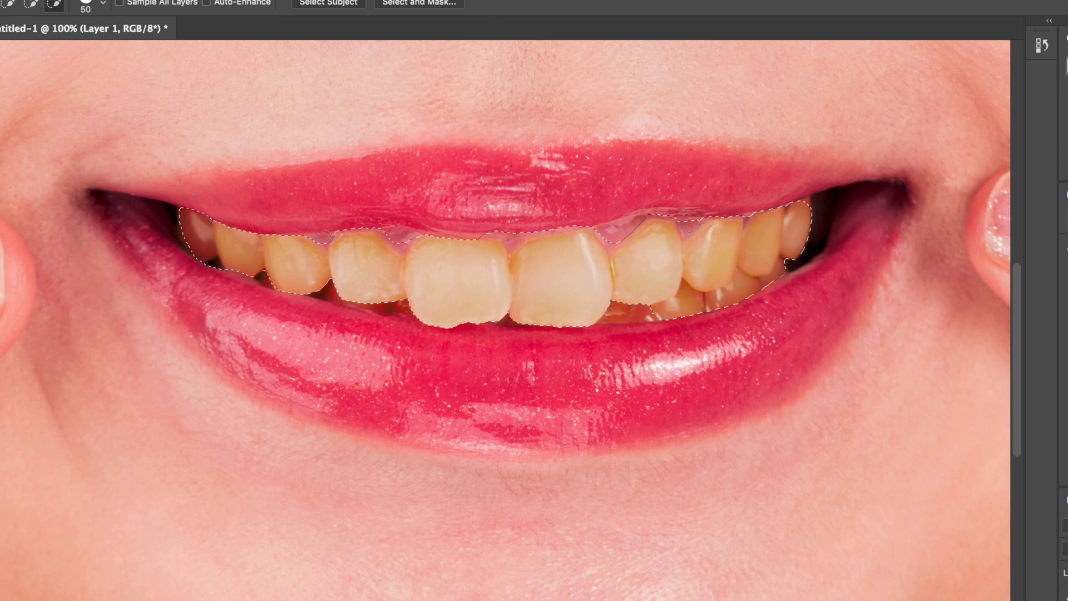
{"action": "key", "text": "alt"}
{"action": "key", "text": "alt"}
{"action": "key", "text": "alt"}
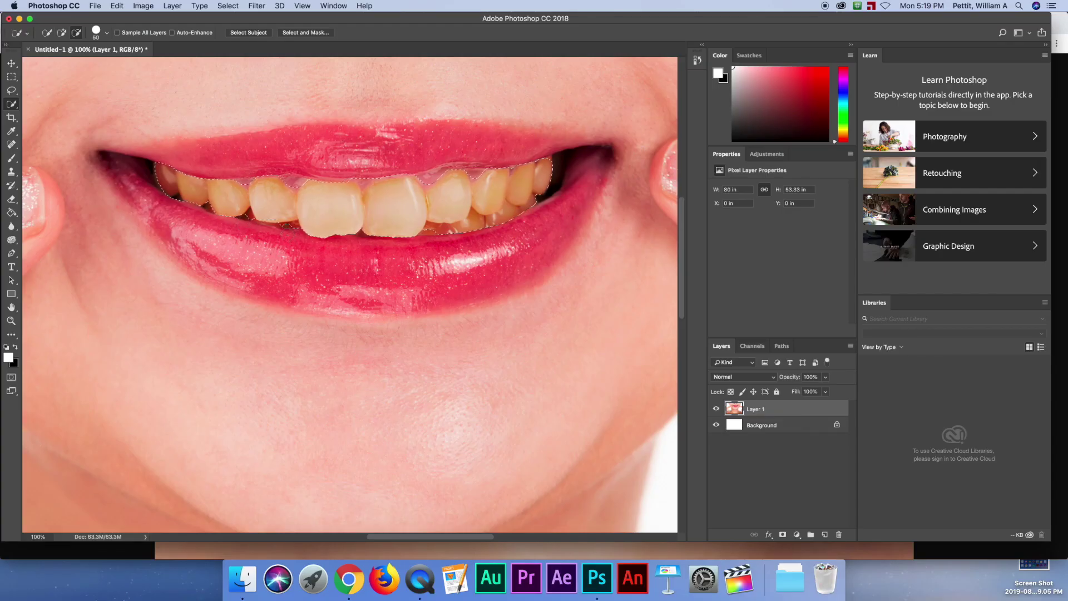
{"action": "key", "text": "alt"}
Feather the teeth selection with a radius of 10 pixels
{"action": "left_click", "coordinate": [235, 7]}
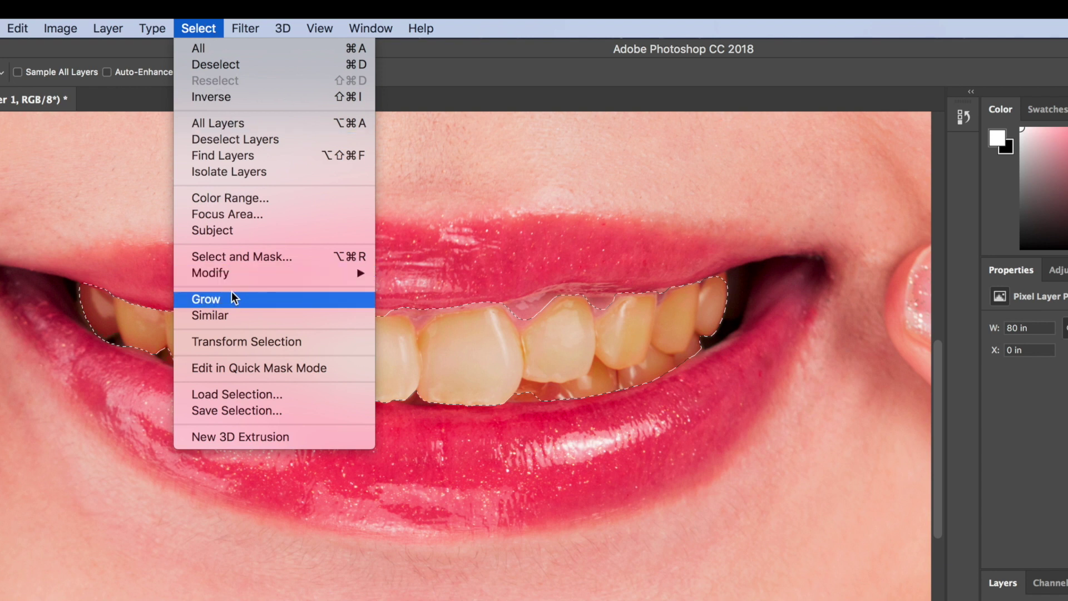
{"action": "mouse_move", "coordinate": [234, 273]}
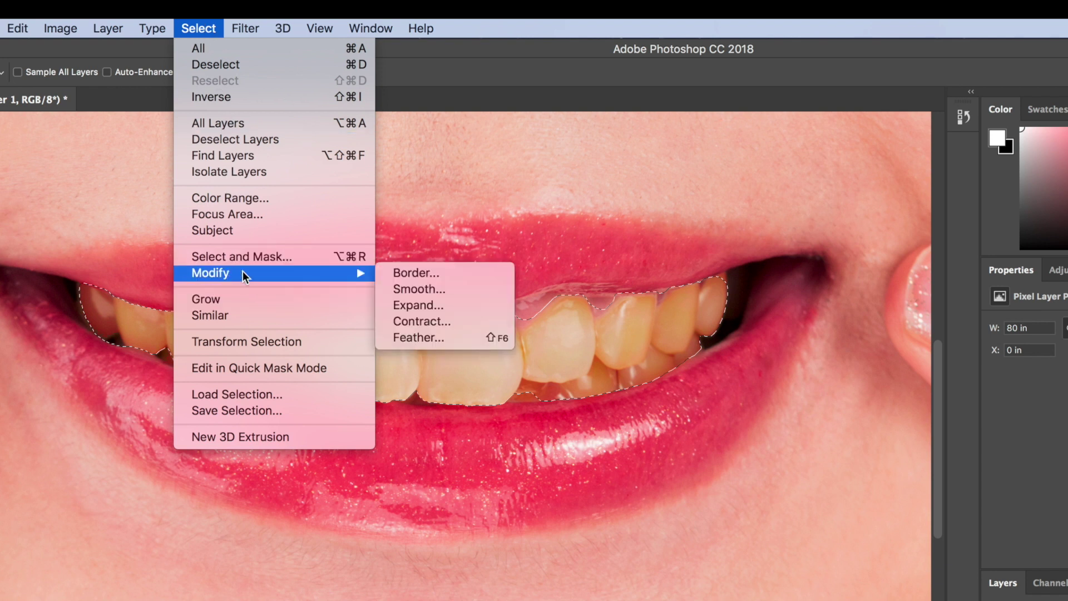
{"action": "left_click", "coordinate": [453, 336]}
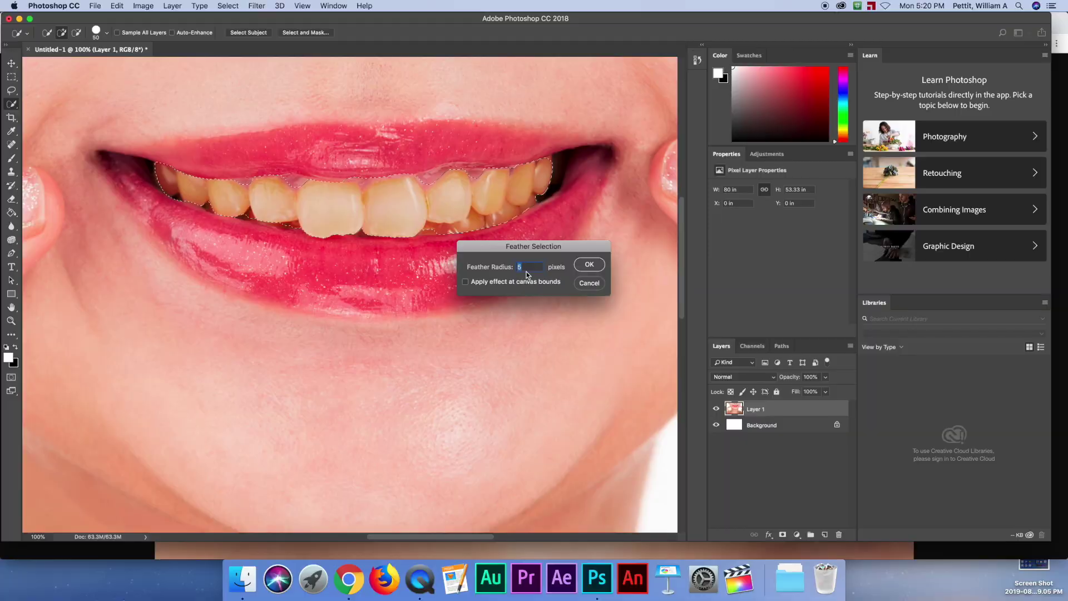
{"action": "type", "text": "10"}
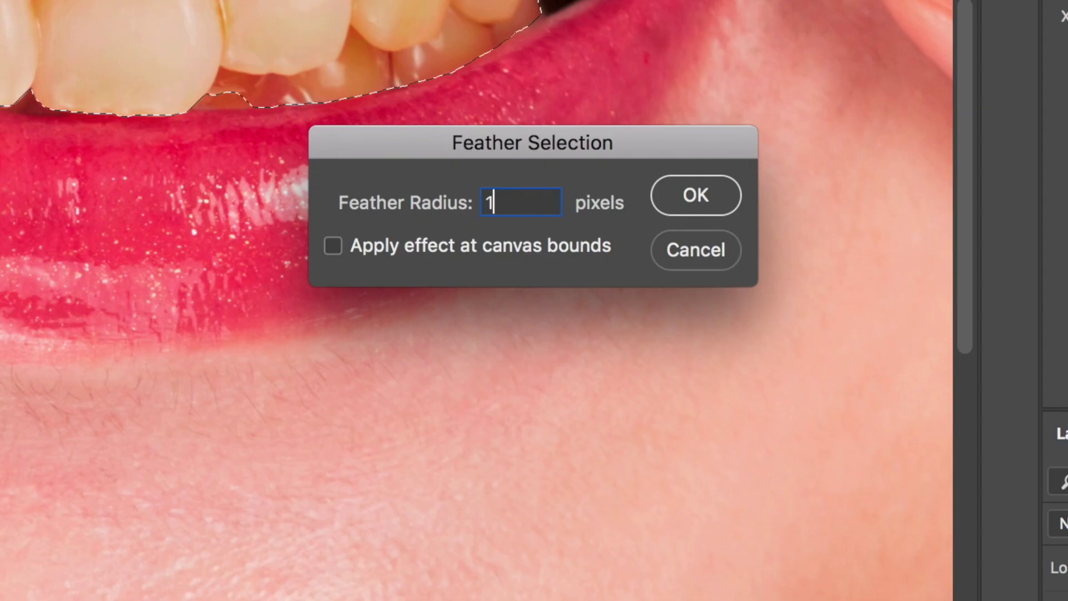
{"action": "key", "text": "Return"}
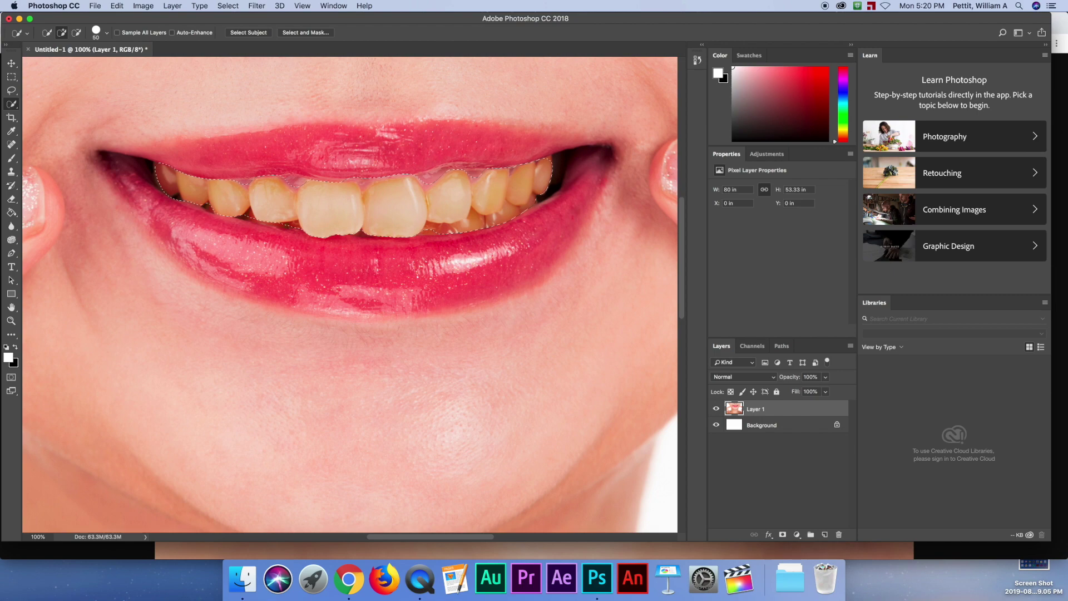
Try filling the feathered teeth selection with white, and undo the fill
{"action": "key", "text": "alt+BackSpace"}
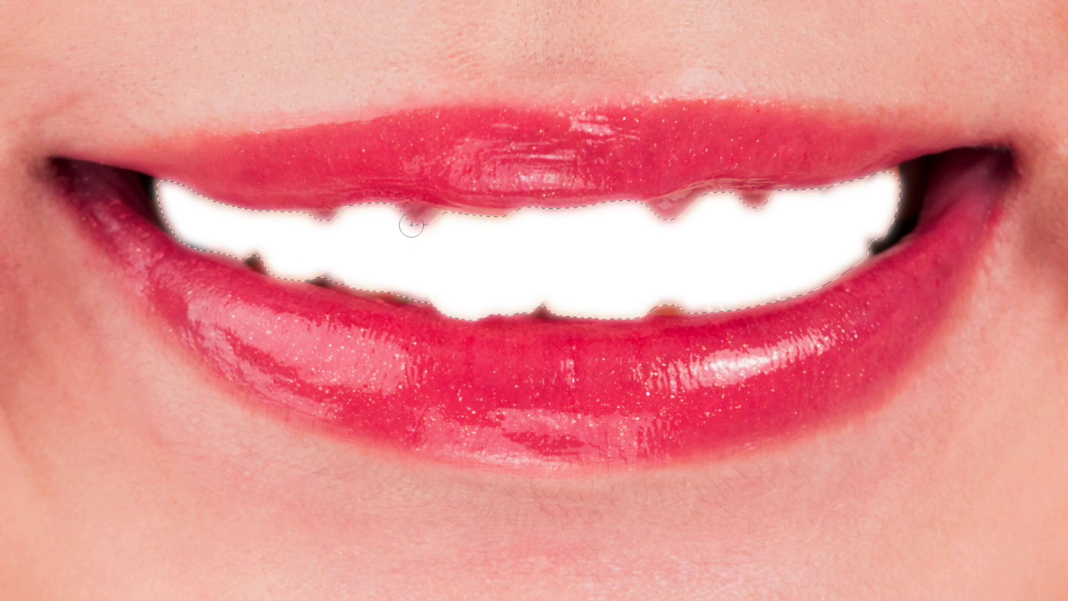
{"action": "key", "text": "cmd+z"}
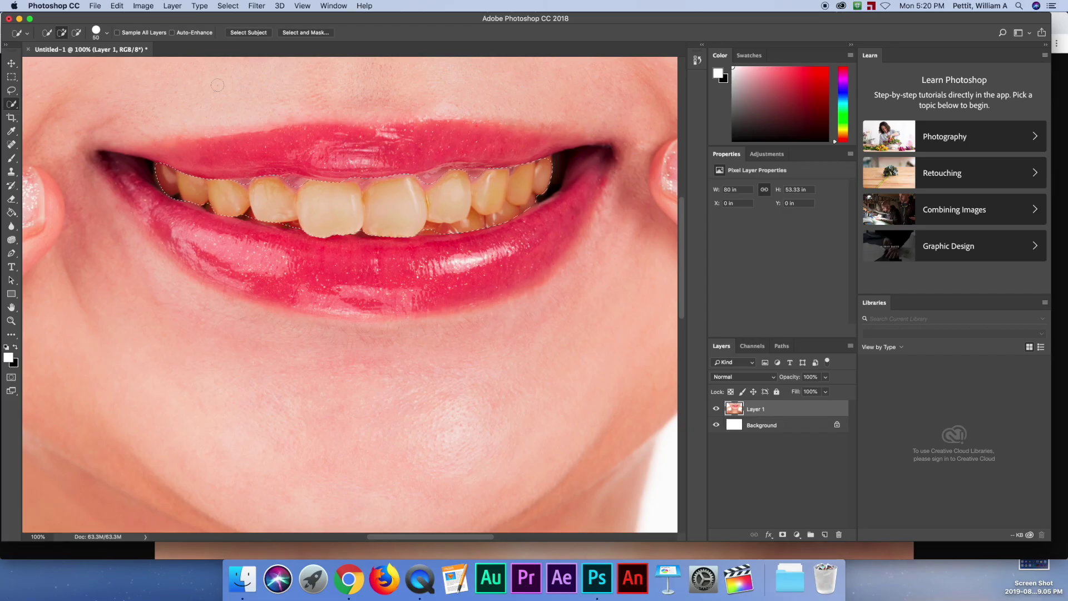
Whiten the selected teeth with a Hue/Saturation adjustment of Saturation -40 and Lightness +22, and deselect them
{"action": "left_click", "coordinate": [143, 5]}
{"action": "mouse_move", "coordinate": [148, 37]}
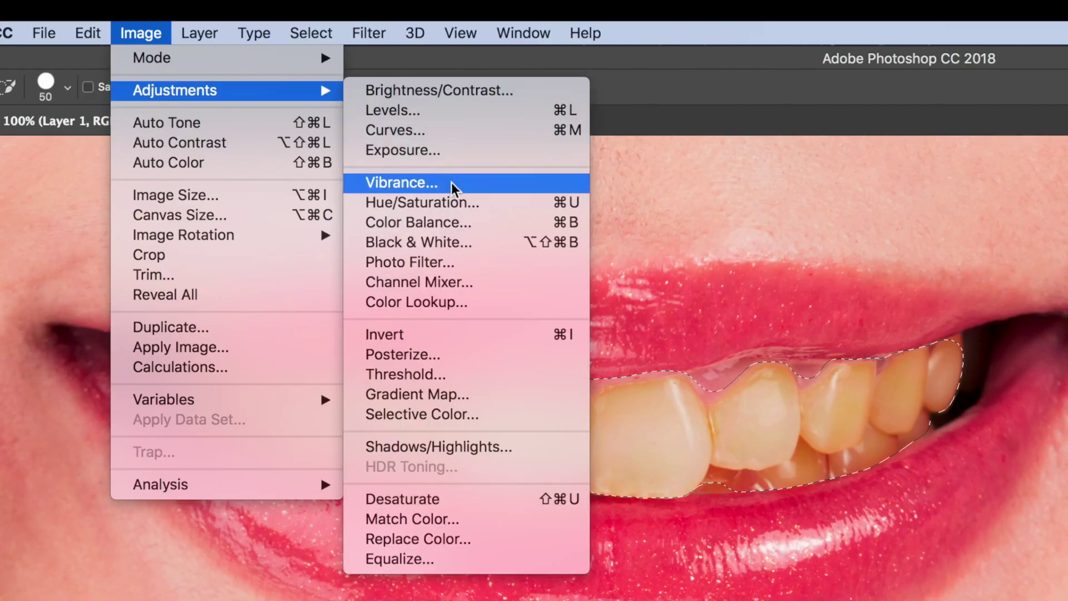
{"action": "left_click", "coordinate": [448, 208]}
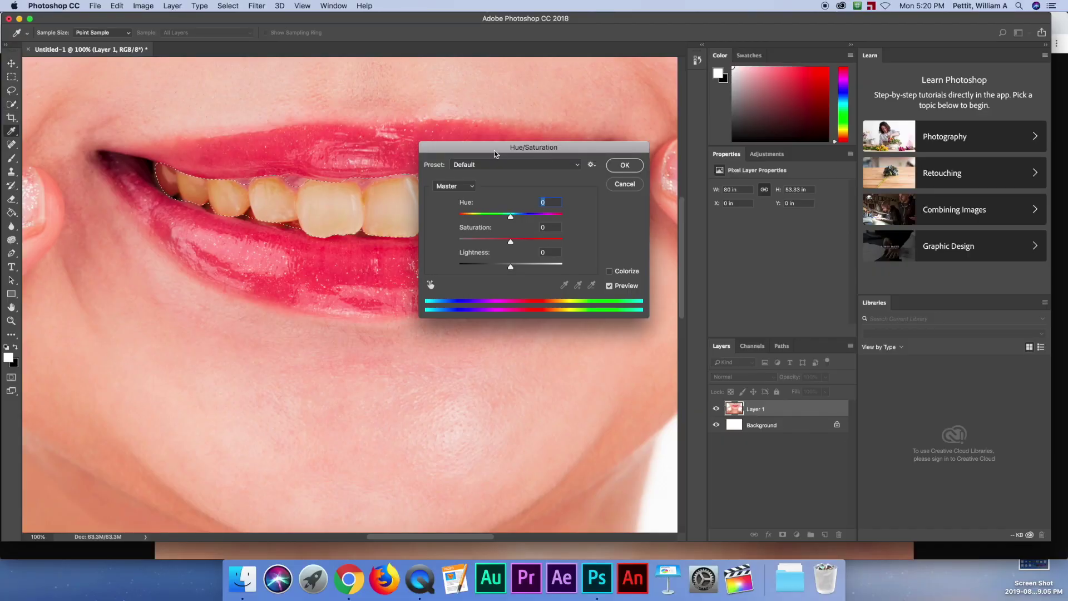
{"action": "left_click_drag", "start_coordinate": [495, 153], "coordinate": [667, 222]}
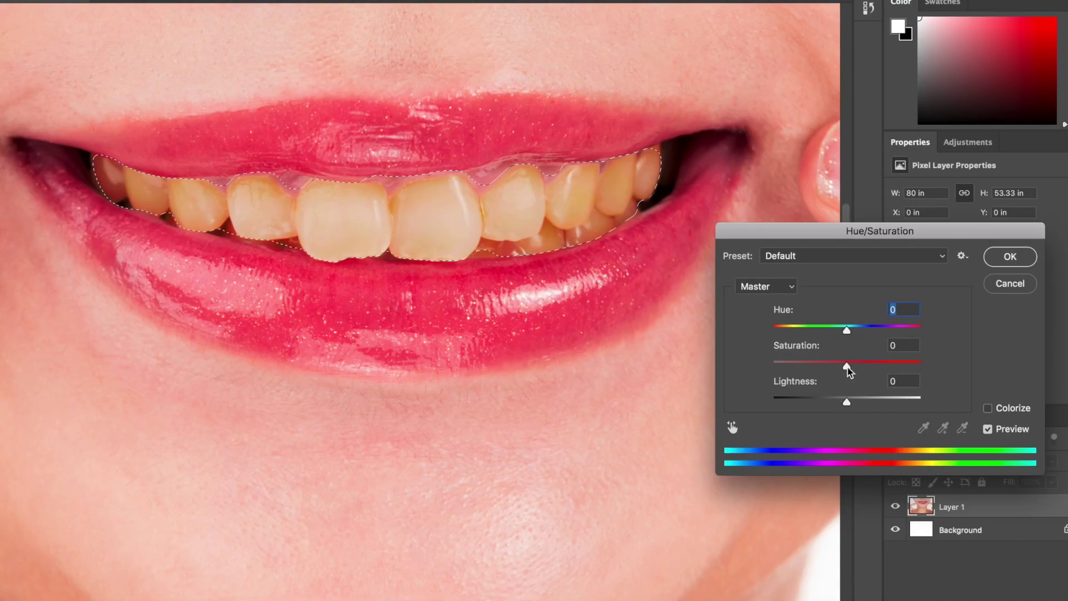
{"action": "left_click_drag", "start_coordinate": [846, 368], "coordinate": [741, 366]}
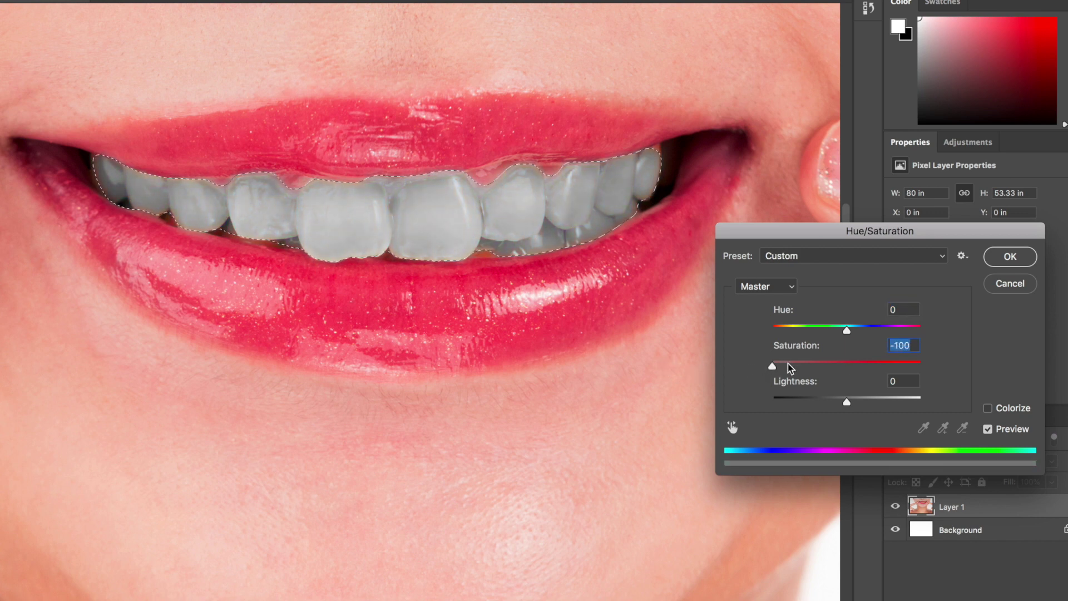
{"action": "left_click", "coordinate": [844, 362]}
{"action": "left_click_drag", "start_coordinate": [844, 363], "coordinate": [817, 368]}
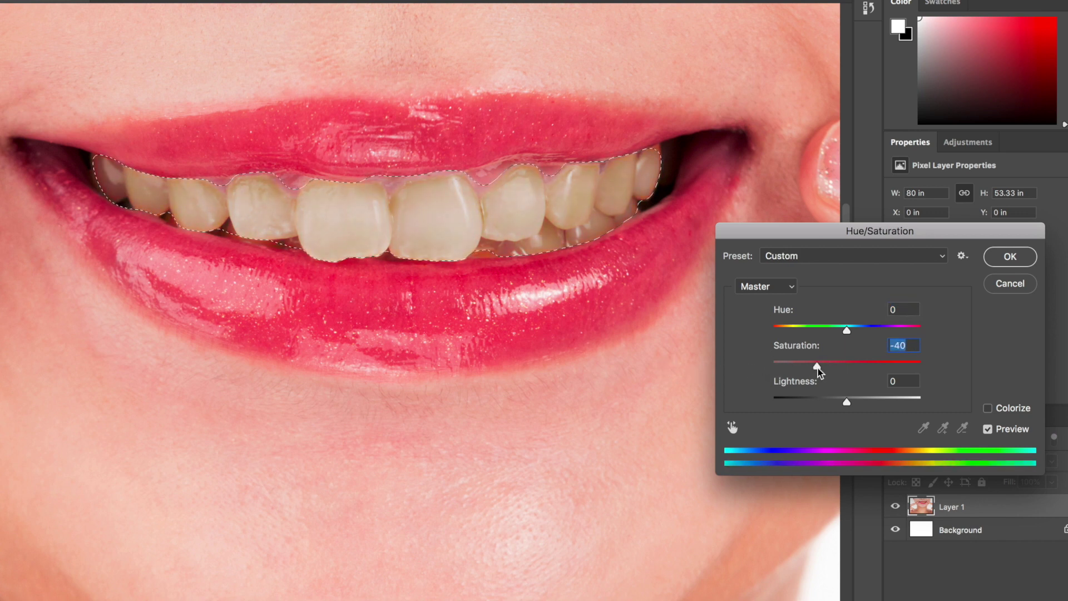
{"action": "left_click_drag", "start_coordinate": [847, 402], "coordinate": [863, 400]}
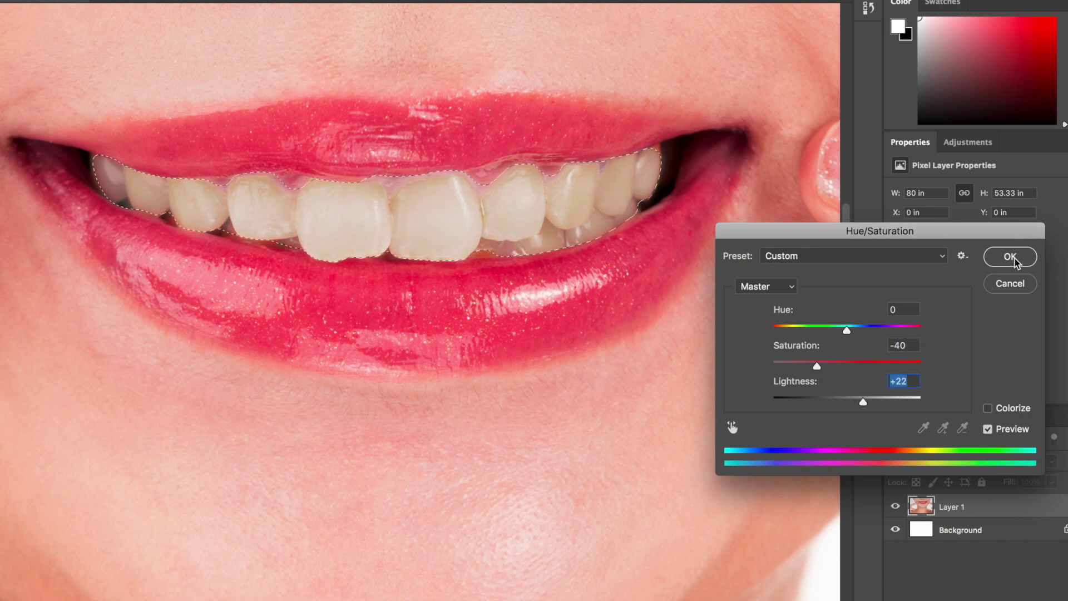
{"action": "left_click", "coordinate": [1012, 258]}
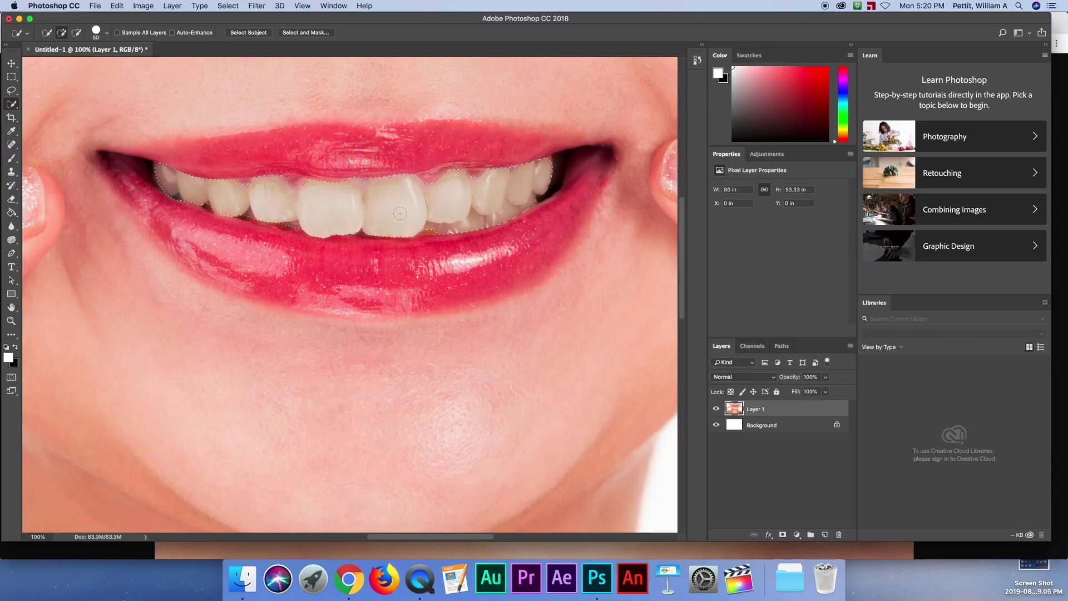
{"action": "left_click", "coordinate": [227, 6]}
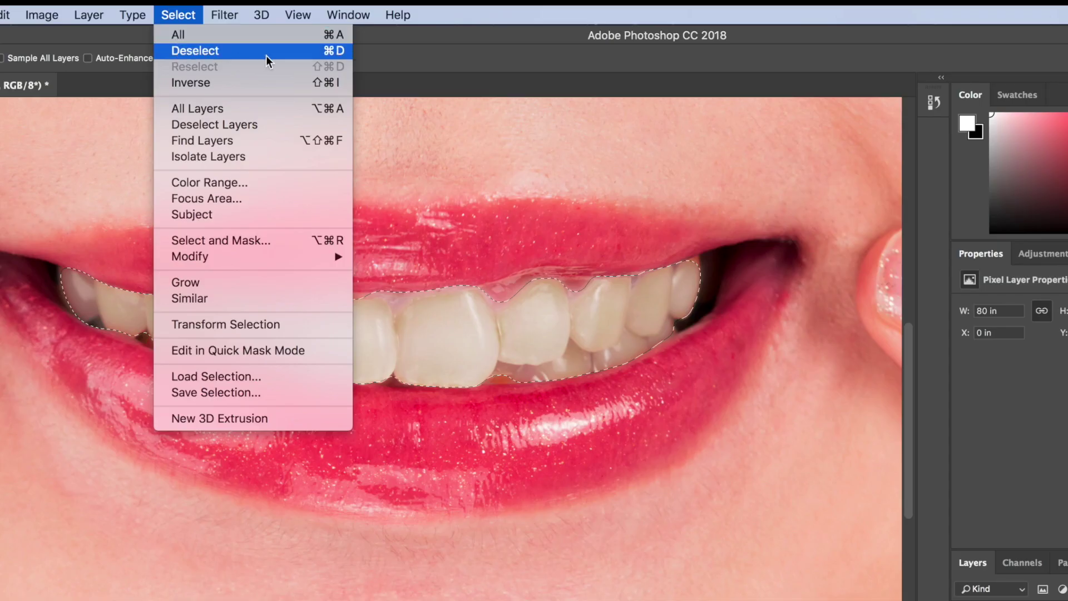
{"action": "left_click", "coordinate": [338, 53]}
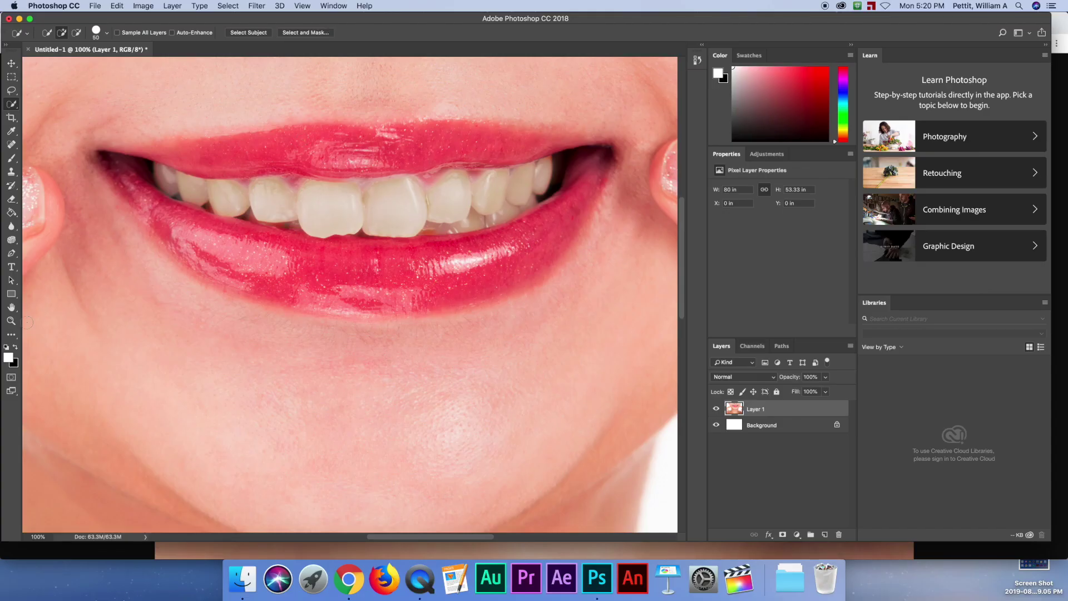
Compare the whole image before and after whitening by reverting to the Paste history state and returning to the final Deselect state
{"action": "left_click", "coordinate": [11, 322]}
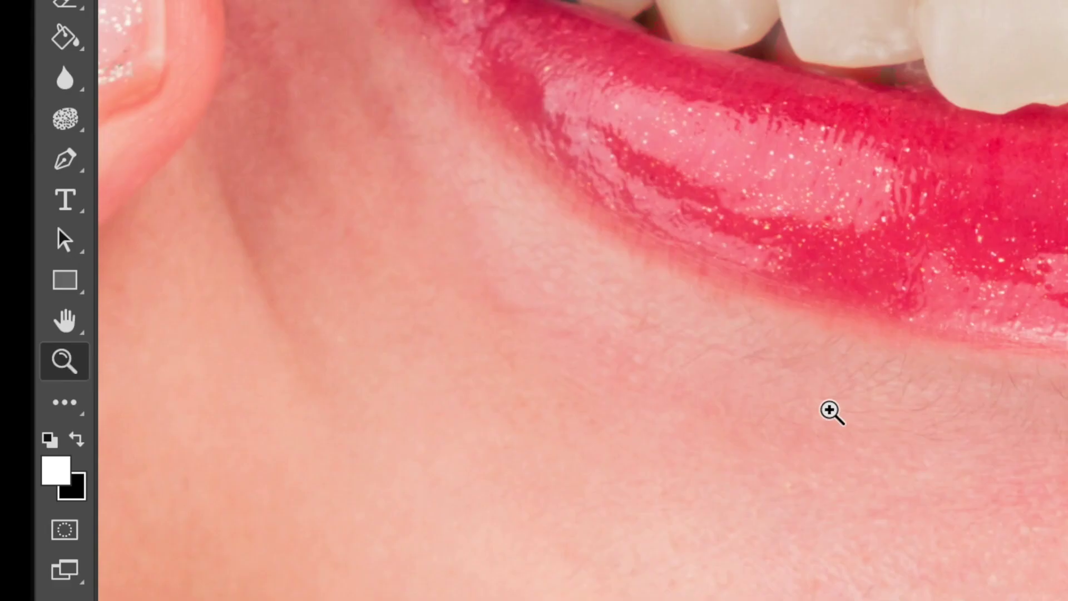
{"action": "left_click", "coordinate": [1060, 219], "text": "alt"}
{"action": "left_click", "coordinate": [1062, 221], "text": "alt"}
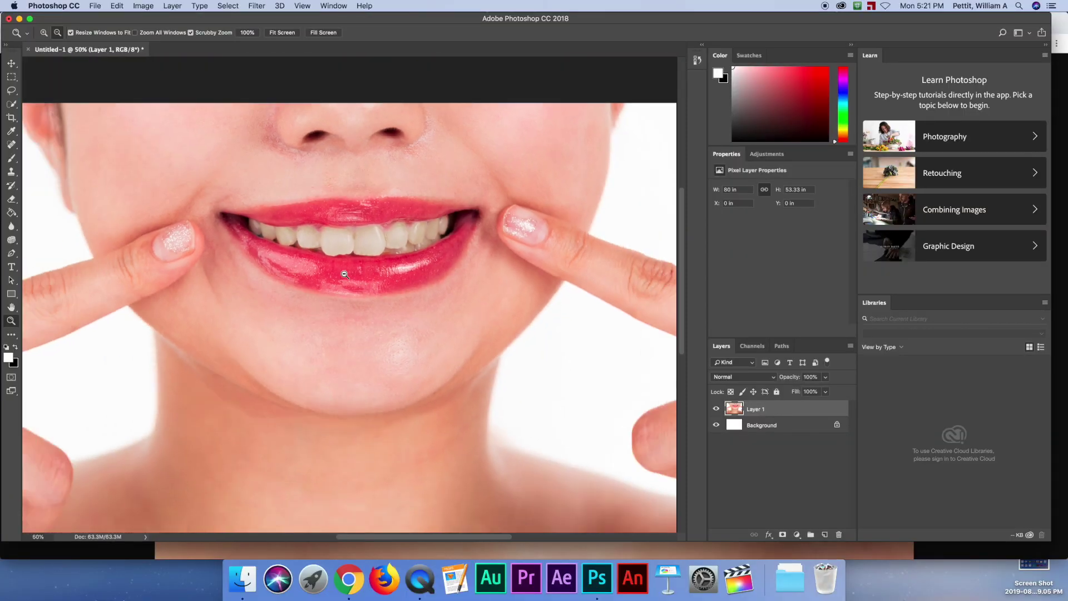
{"action": "left_click", "coordinate": [344, 274], "text": "alt"}
{"action": "left_click", "coordinate": [345, 274], "text": "alt"}
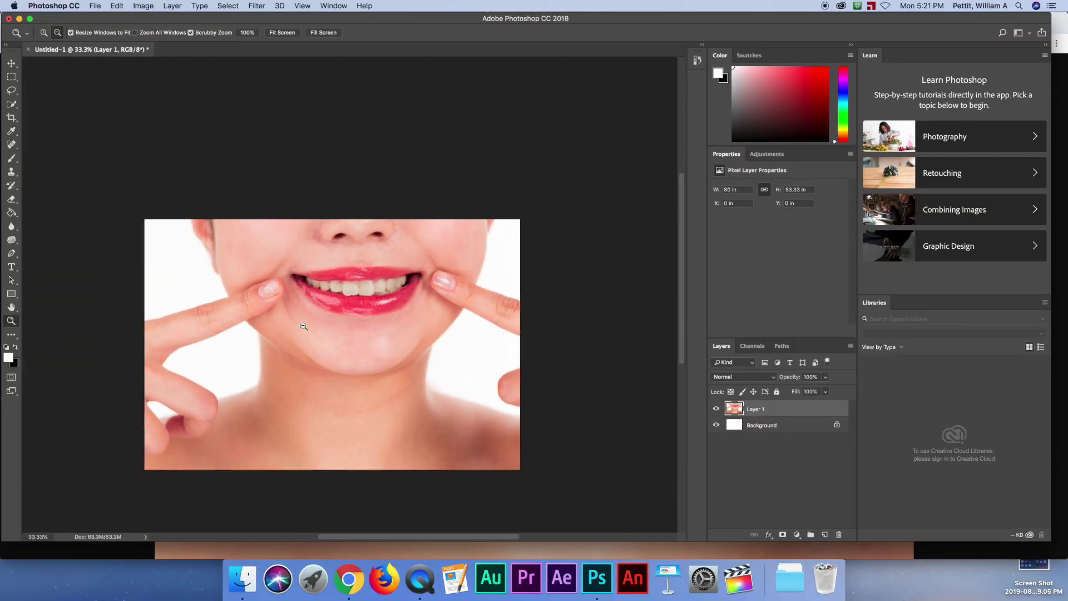
{"action": "left_click", "coordinate": [11, 63]}
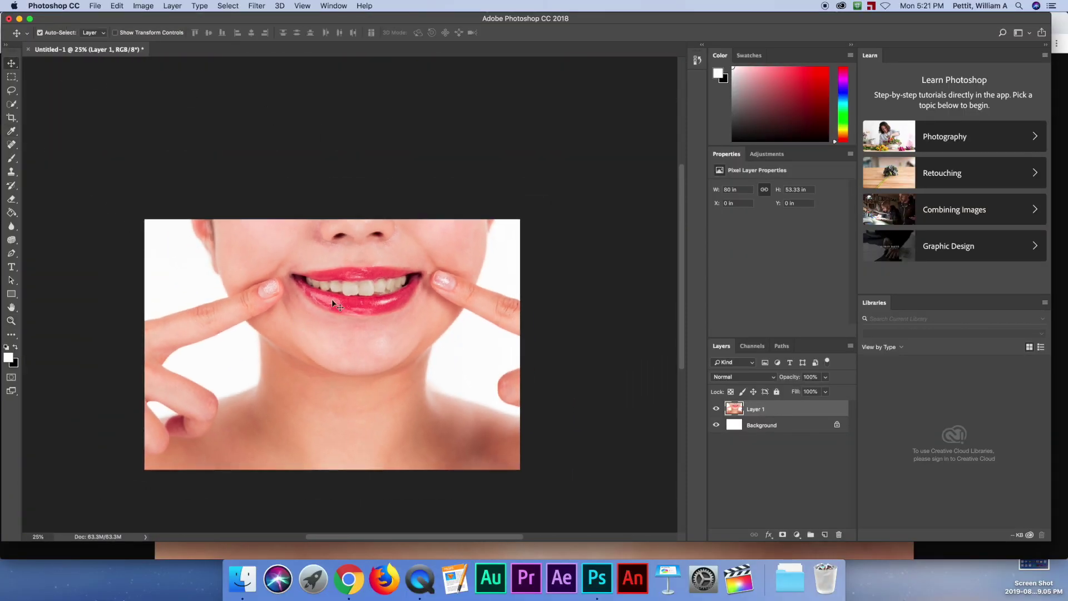
{"action": "left_click", "coordinate": [591, 308]}
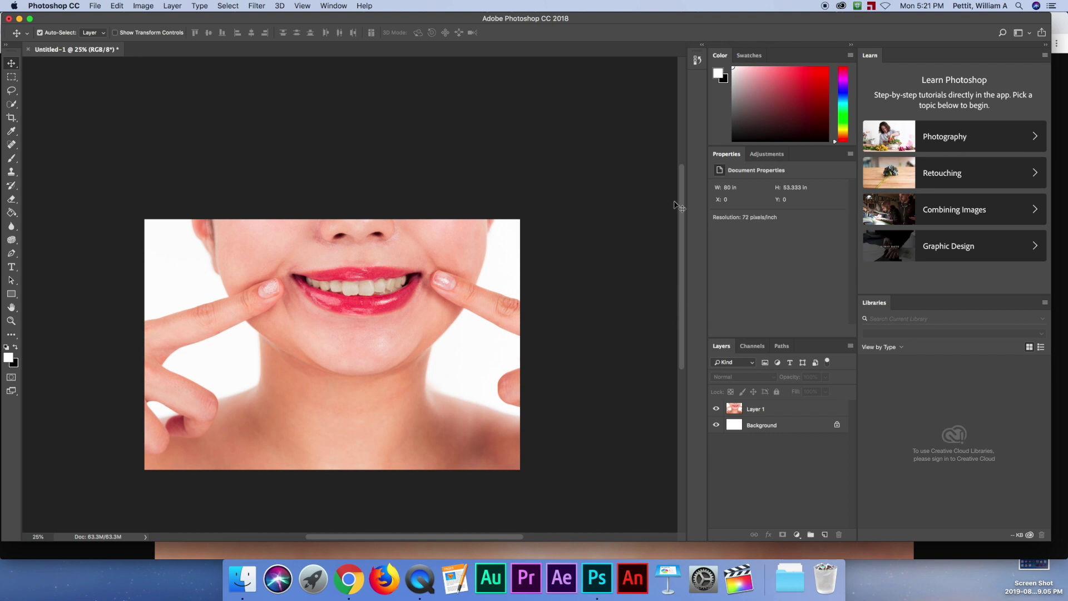
{"action": "left_click", "coordinate": [697, 60]}
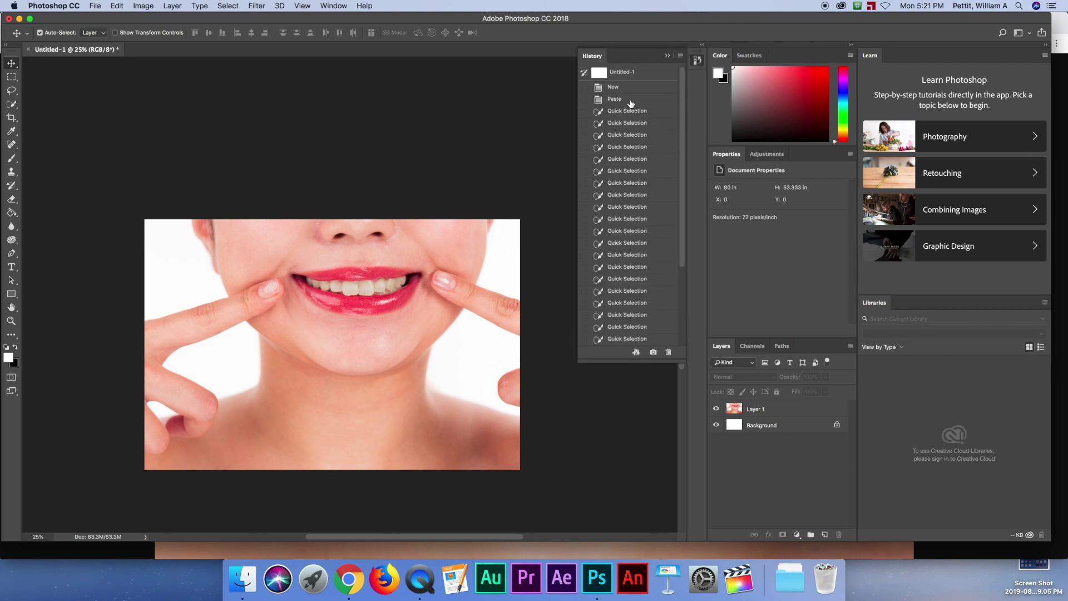
{"action": "left_click", "coordinate": [629, 99]}
{"action": "scroll", "coordinate": [647, 145], "scroll_direction": "down", "scroll_amount": 5}
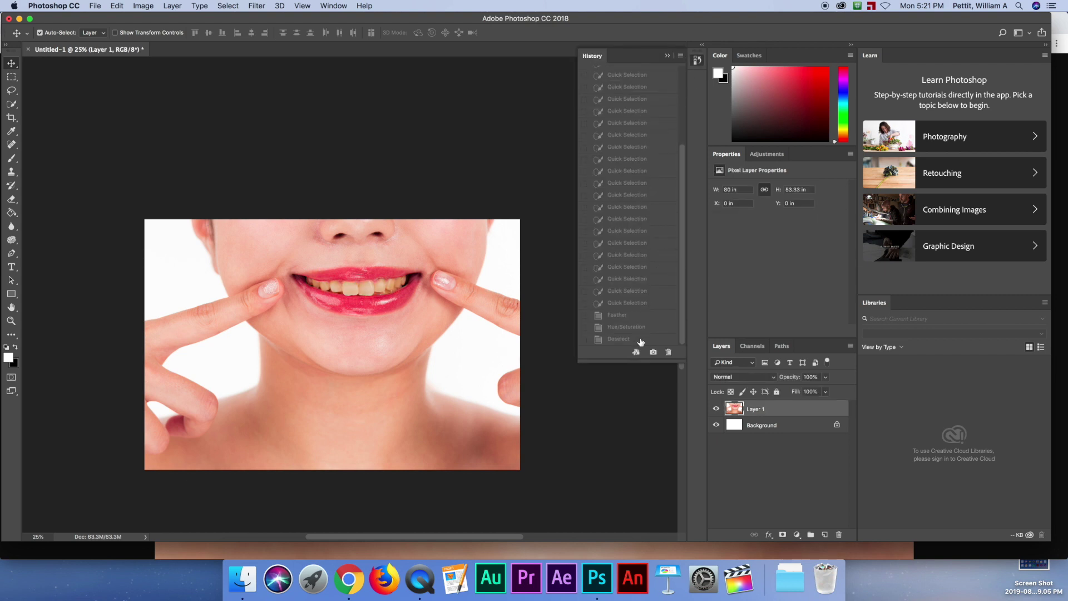
{"action": "left_click", "coordinate": [640, 340]}
{"action": "left_click", "coordinate": [491, 201]}
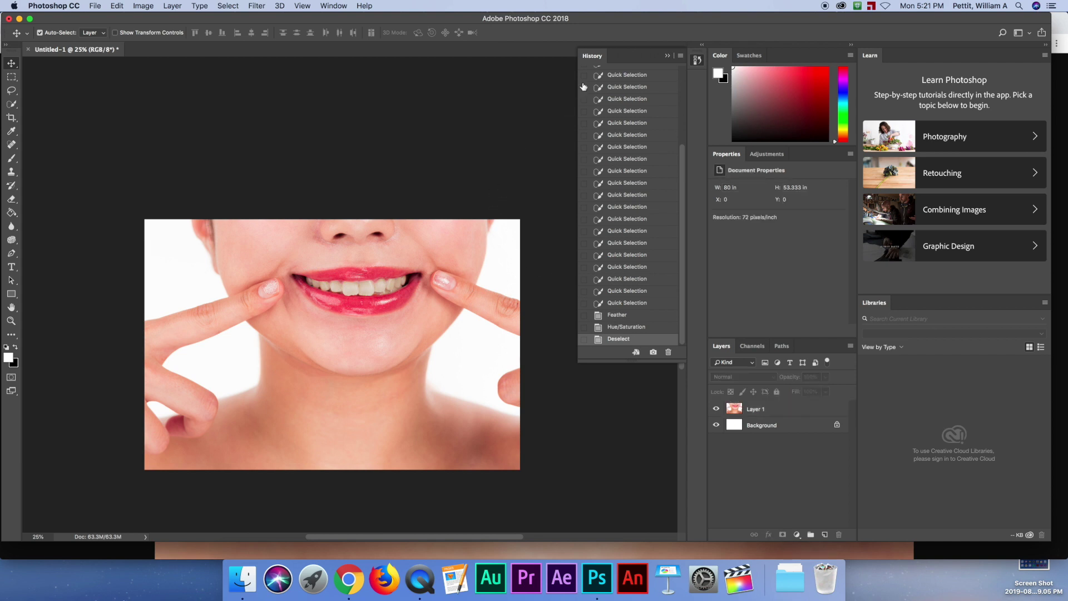
{"action": "left_click", "coordinate": [665, 57]}
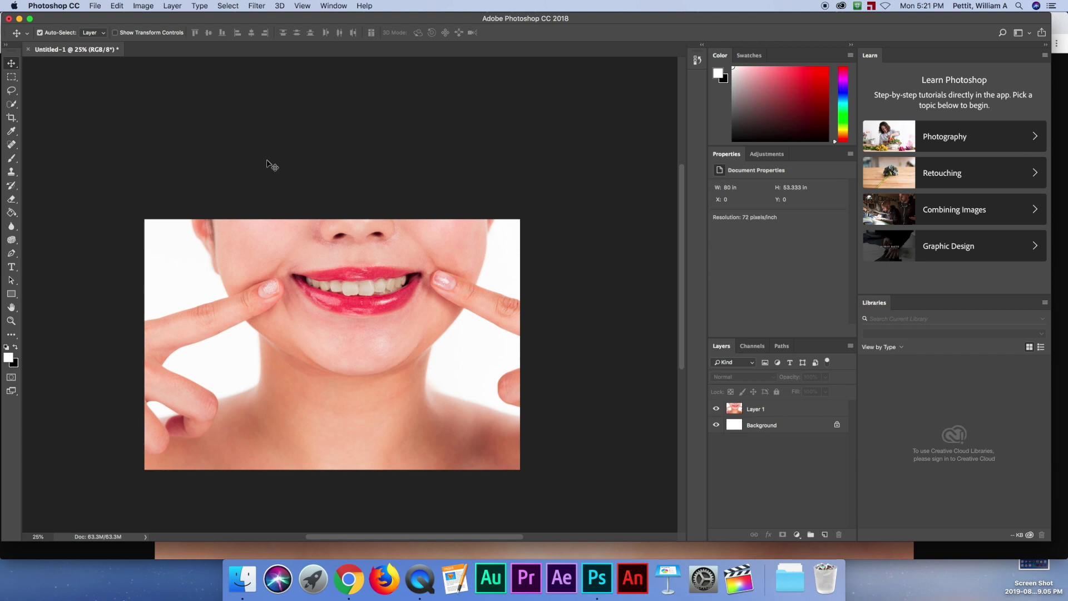
Save the whitened image as a JPEG copy named teeth in the CCA 2 folder, at High quality 9 with Baseline ("Standard") format
{"action": "left_click", "coordinate": [93, 6]}
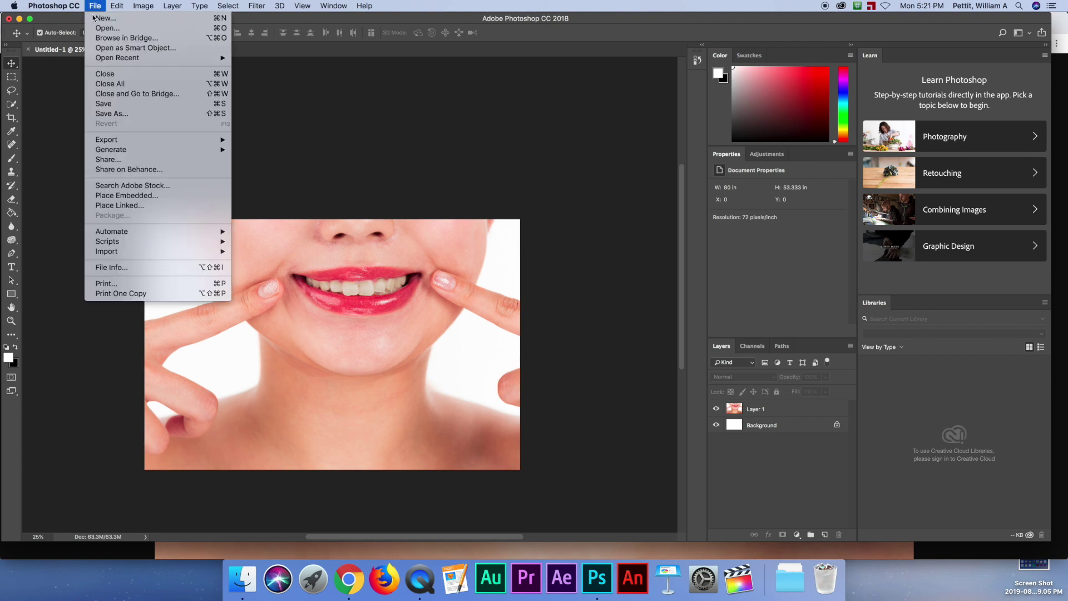
{"action": "left_click", "coordinate": [115, 115]}
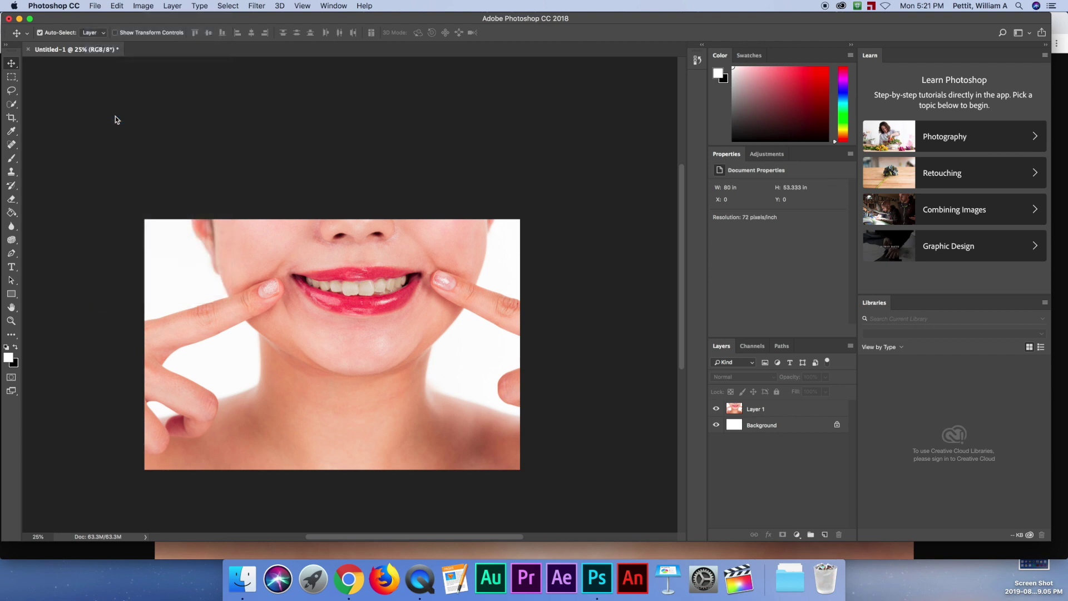
{"action": "type", "text": "teeth"}
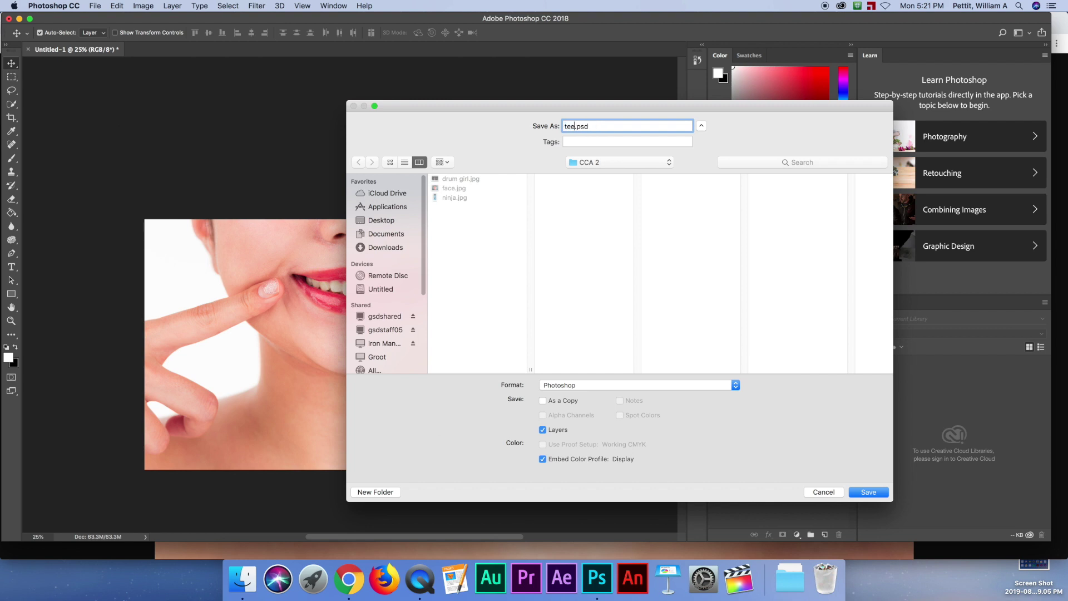
{"action": "left_click", "coordinate": [613, 383]}
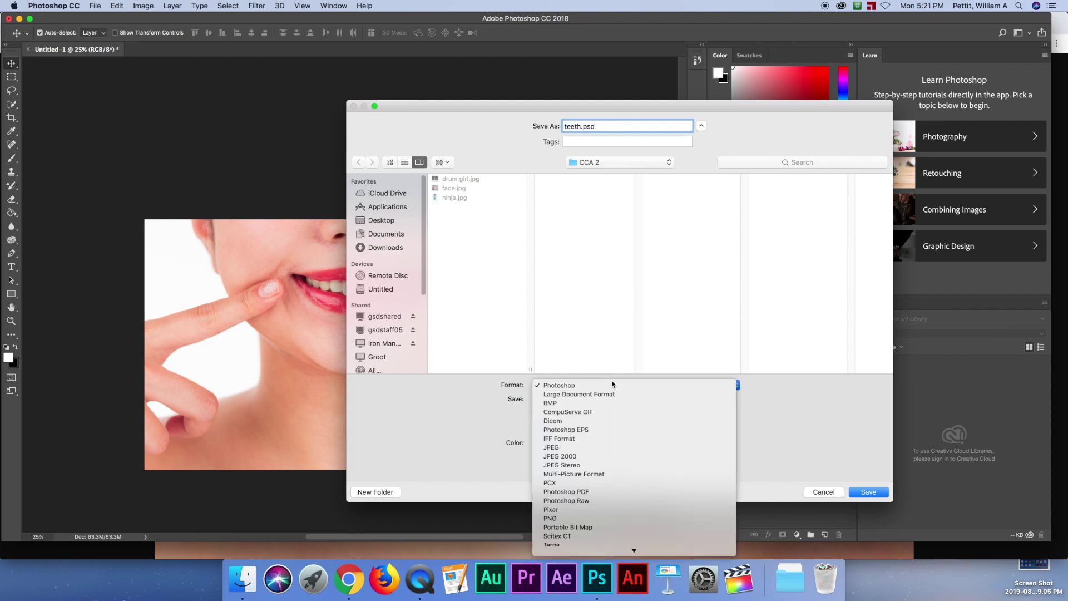
{"action": "left_click", "coordinate": [603, 449]}
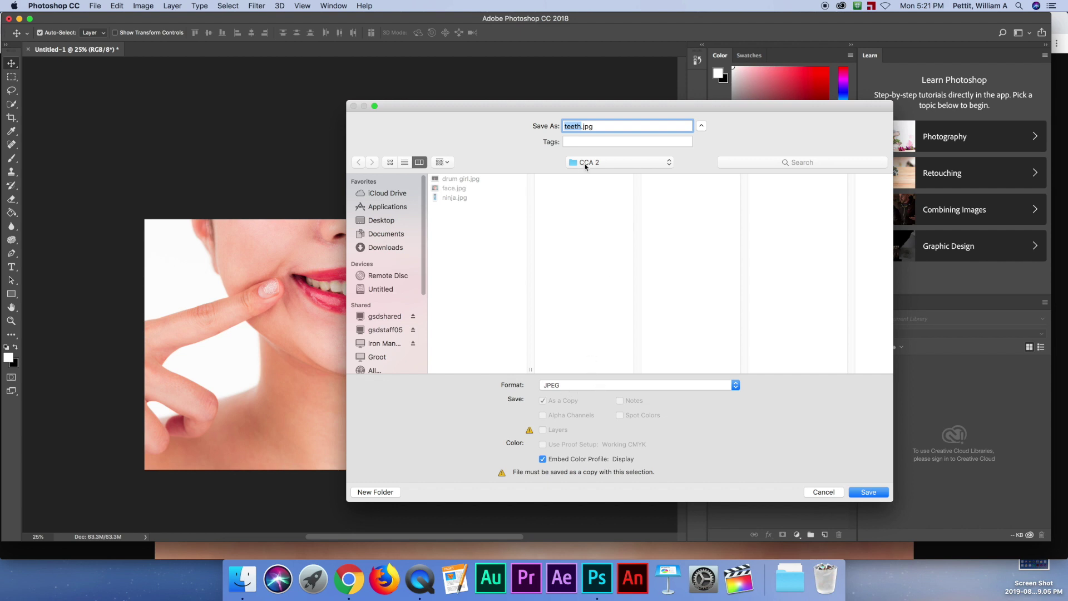
{"action": "left_click", "coordinate": [867, 492]}
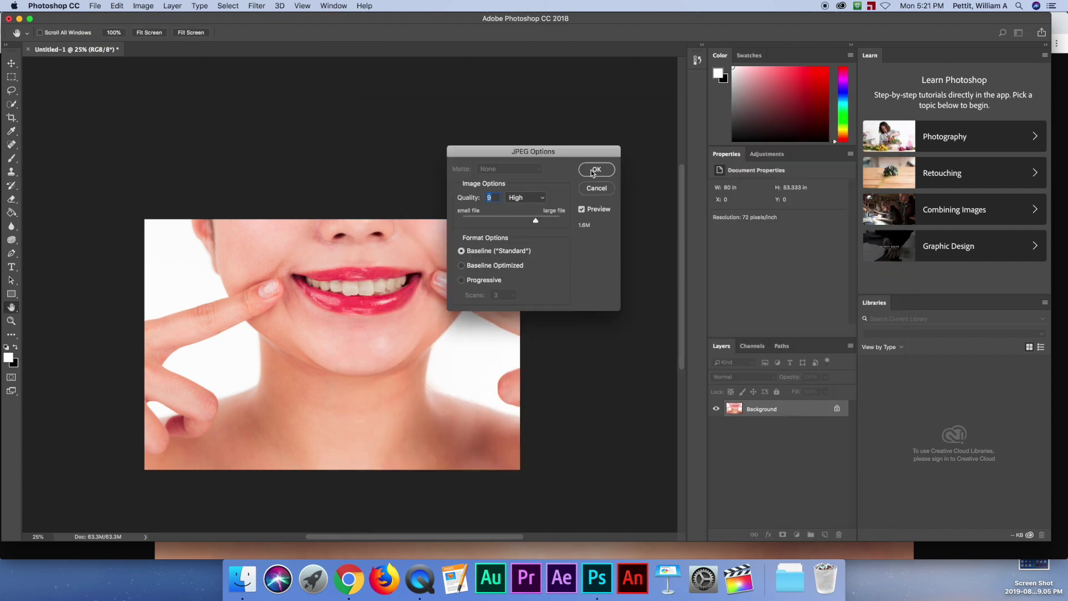
{"action": "left_click", "coordinate": [585, 170]}
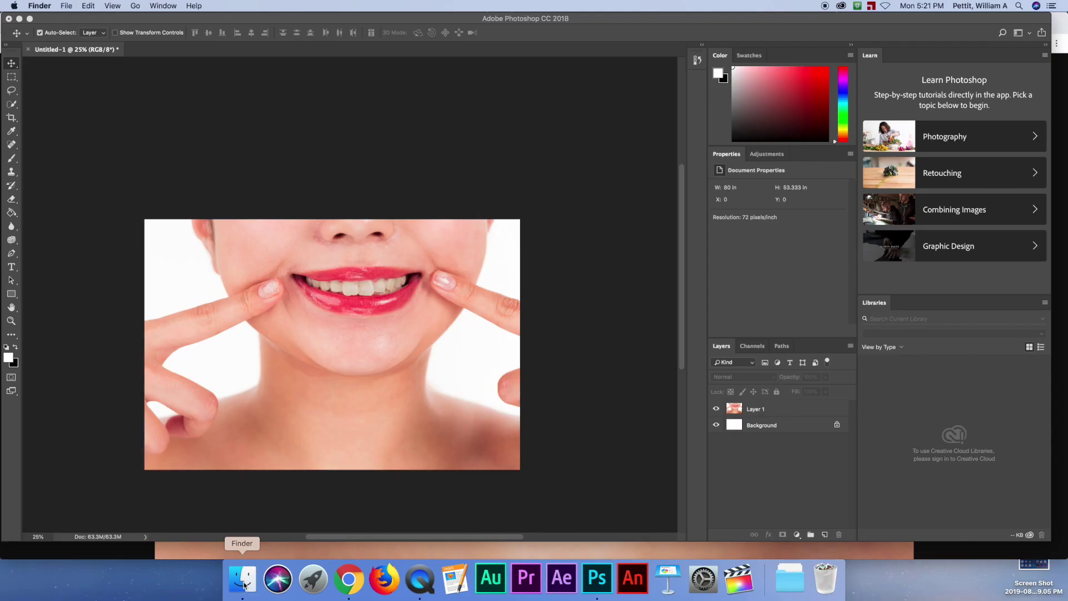
Switch to Finder and open the CCA 2 folder on the personal network drive under Documents
{"action": "left_click", "coordinate": [260, 503]}
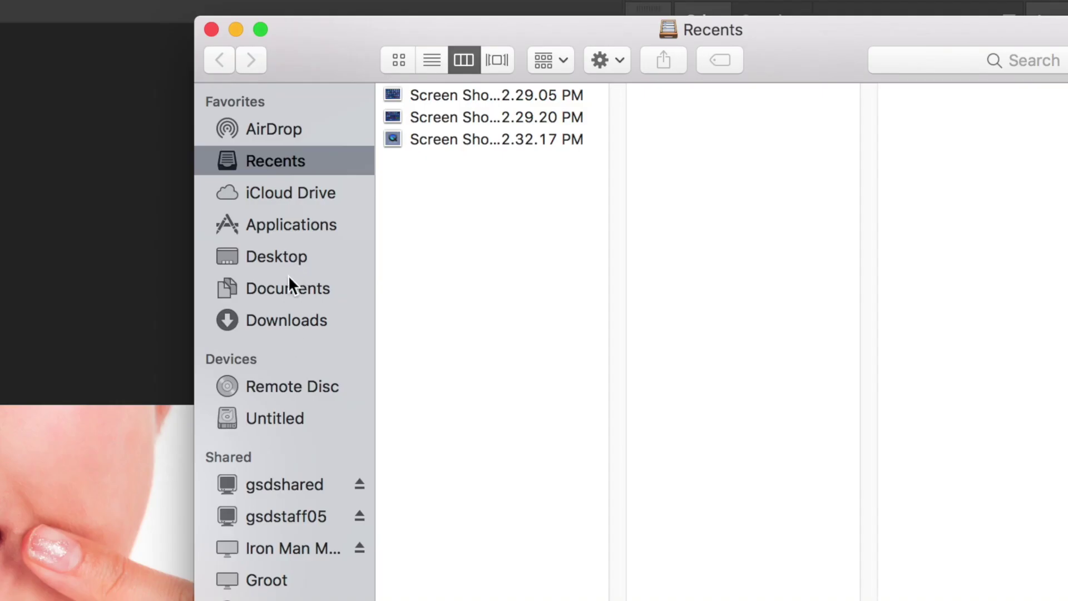
{"action": "left_click", "coordinate": [542, 170]}
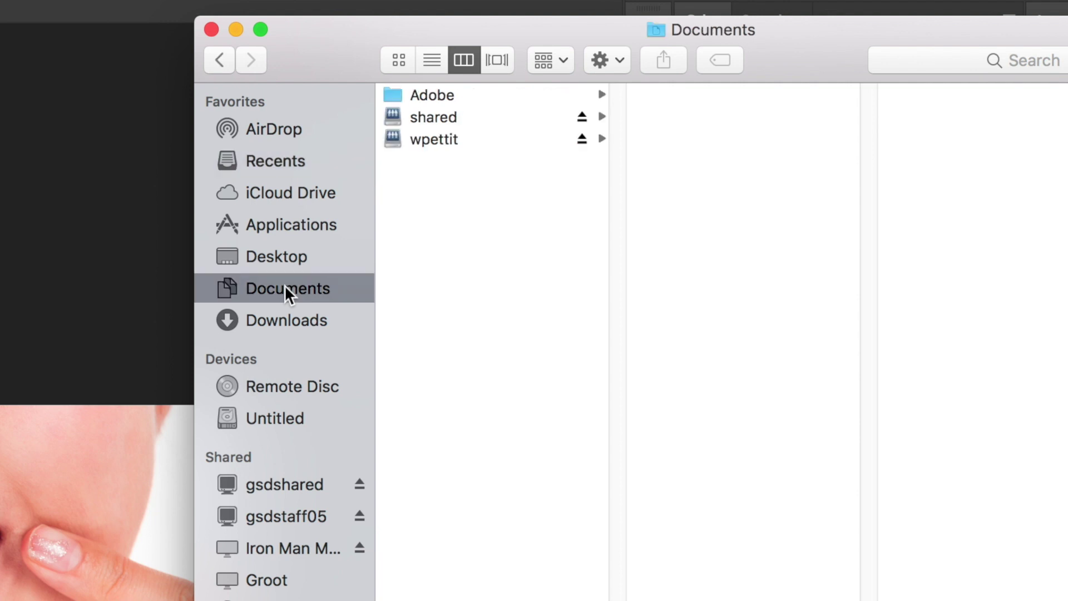
{"action": "left_click", "coordinate": [438, 140]}
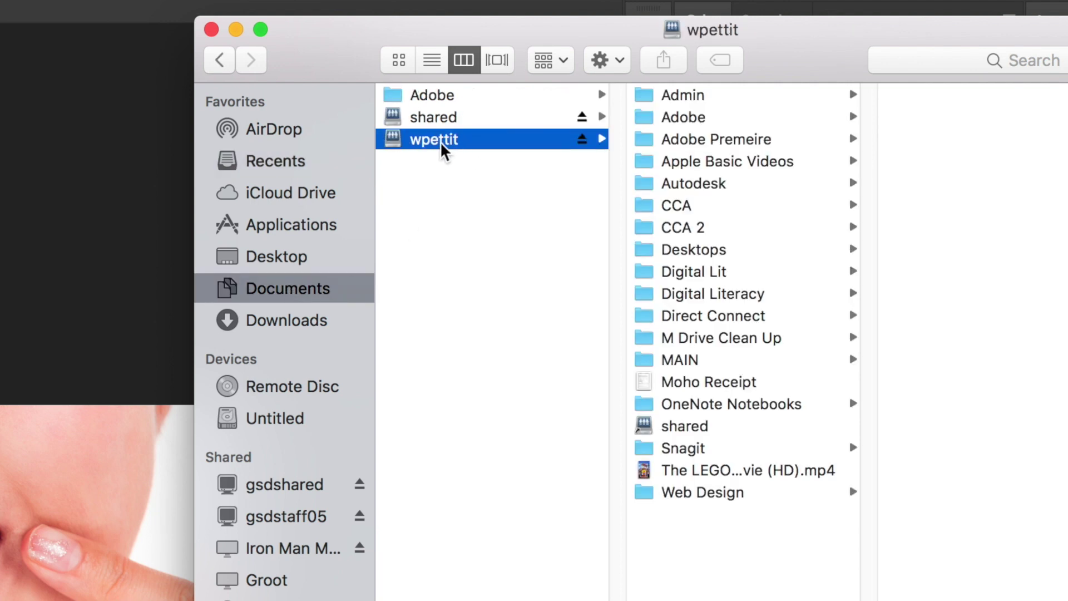
{"action": "left_click", "coordinate": [679, 228]}
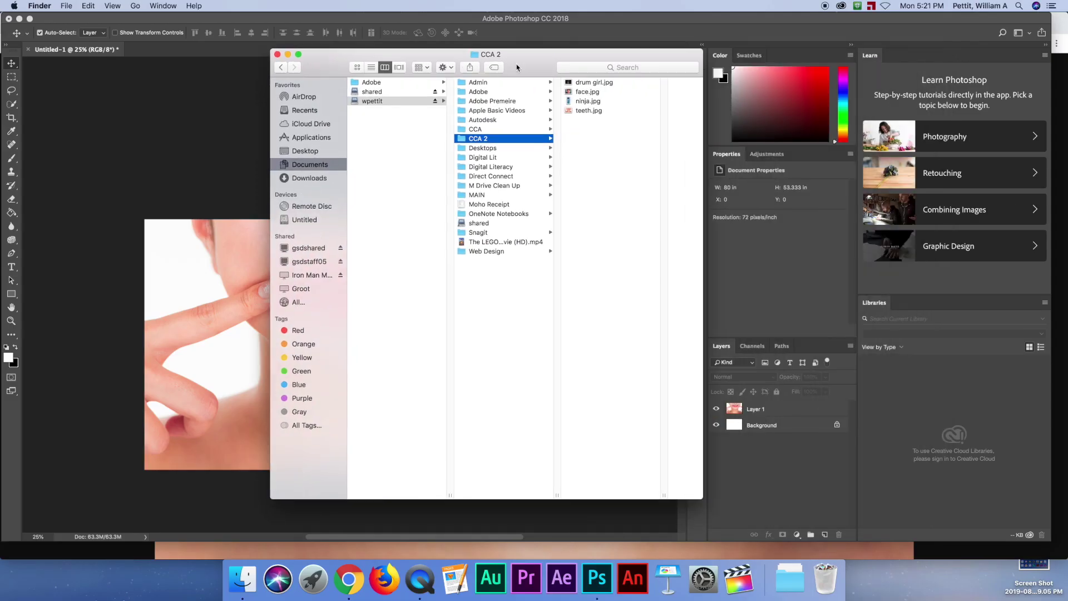
Preview drum girl.jpg, face.jpg, ninja.jpg and teeth.jpg one after another with Quick Look to check the saved images
{"action": "left_click", "coordinate": [955, 95]}
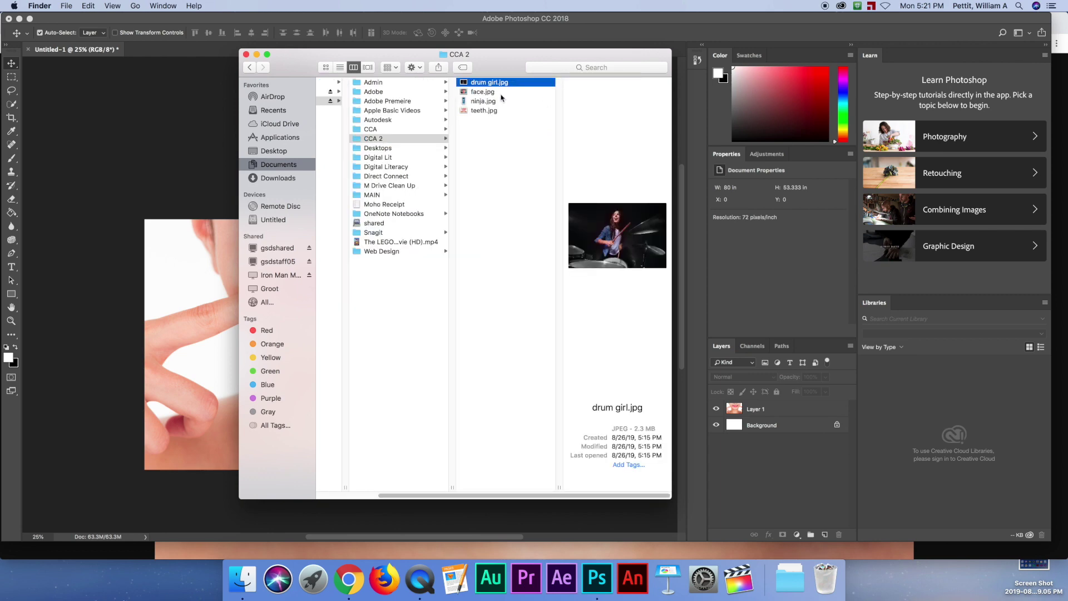
{"action": "key", "text": "space"}
{"action": "key", "text": "space"}
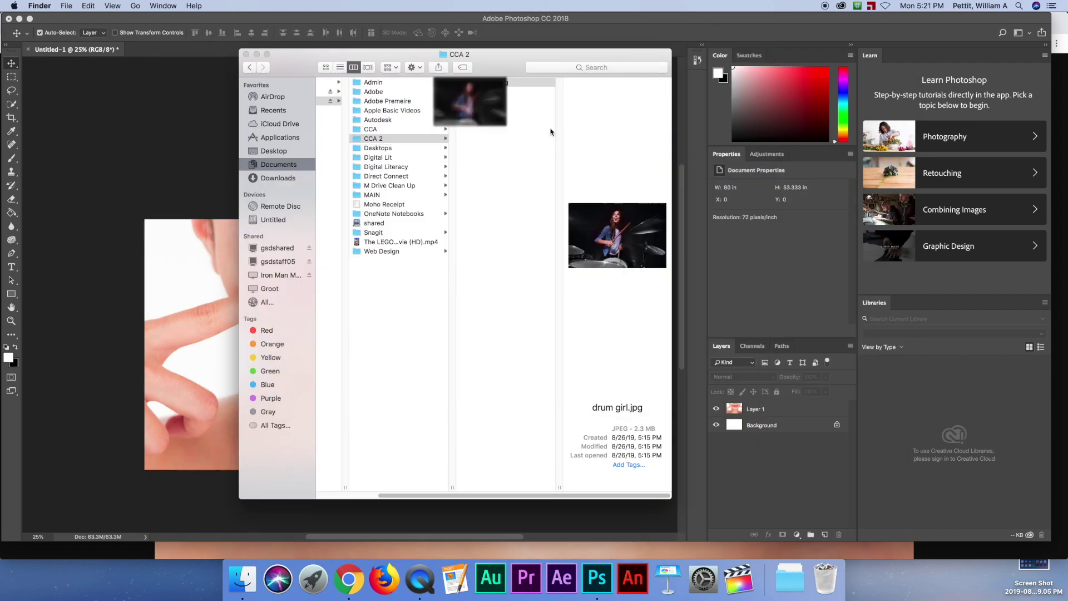
{"action": "left_click", "coordinate": [483, 92]}
{"action": "key", "text": "space"}
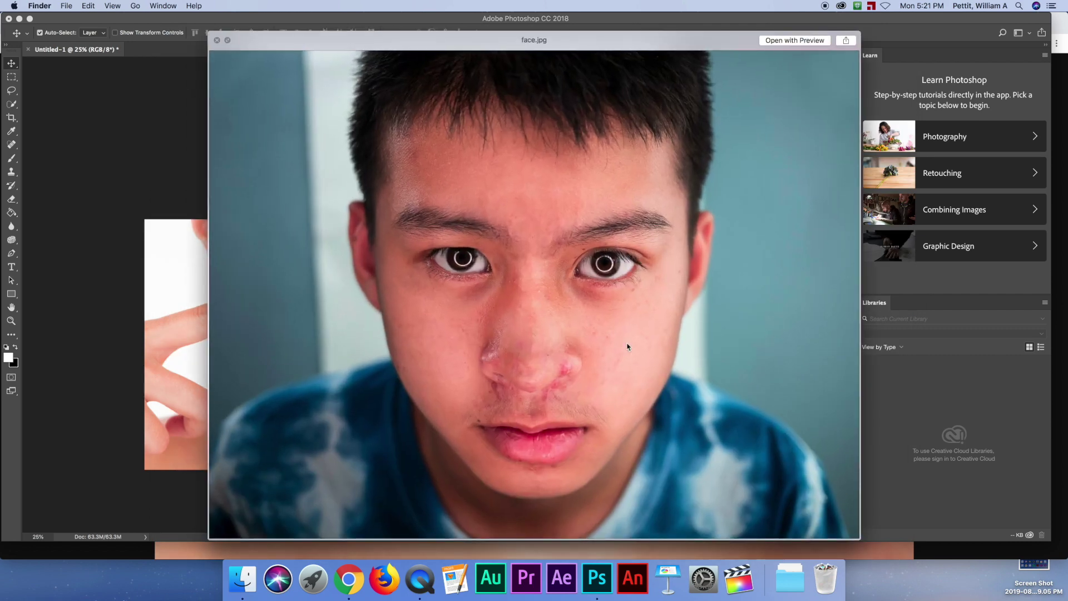
{"action": "key", "text": "space"}
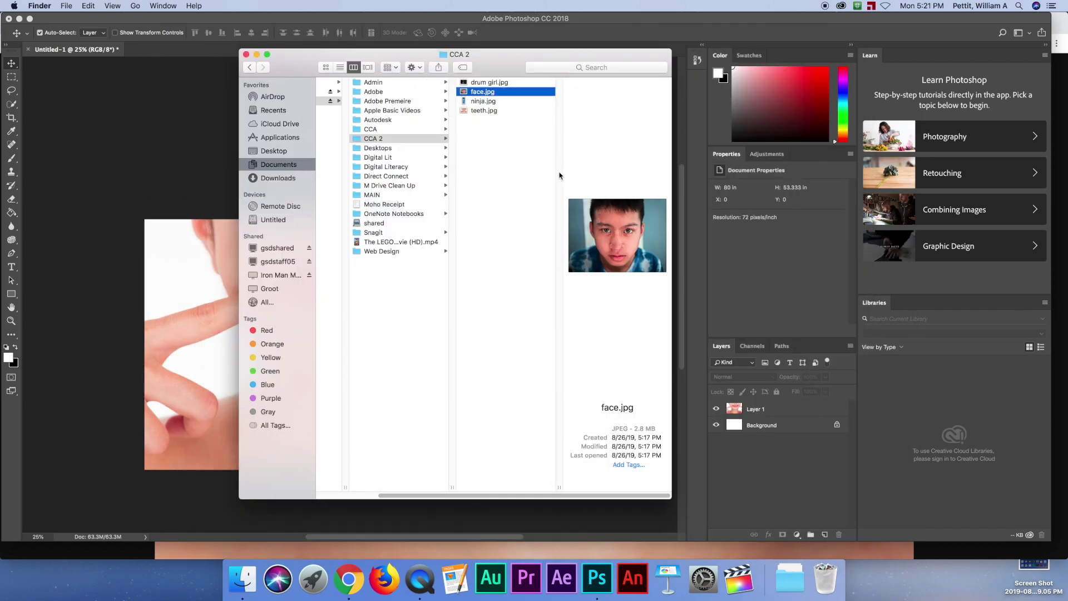
{"action": "left_click", "coordinate": [491, 103]}
{"action": "key", "text": "space"}
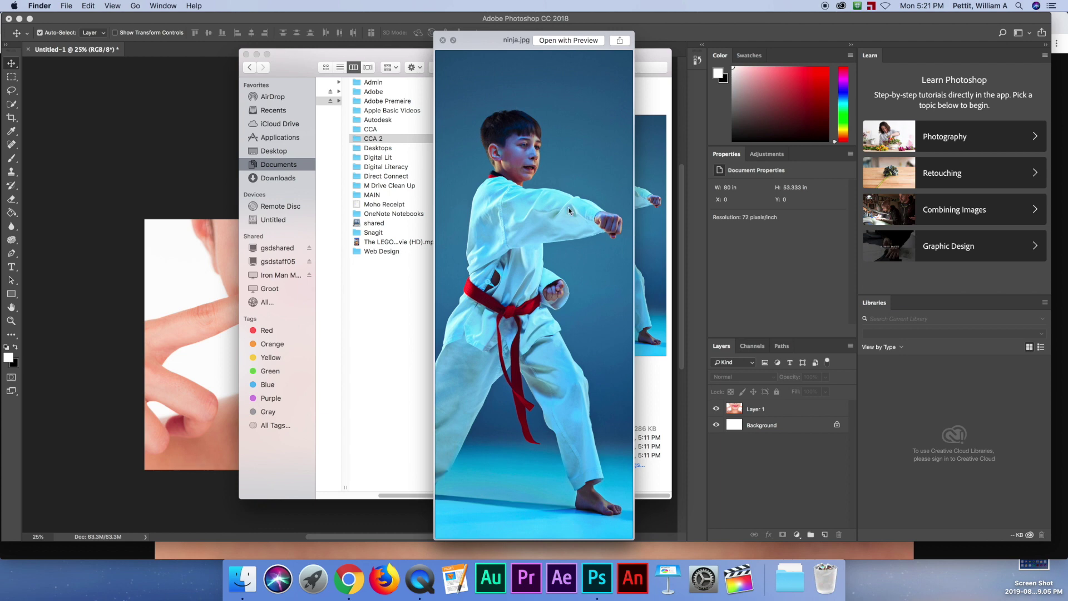
{"action": "key", "text": "space"}
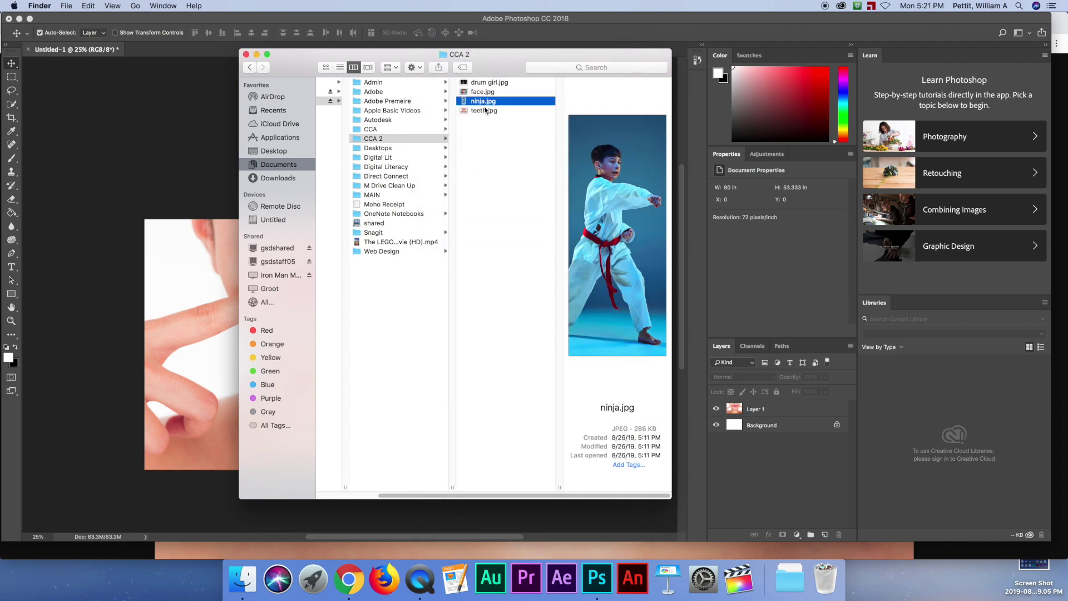
{"action": "left_click", "coordinate": [484, 111]}
{"action": "key", "text": "space"}
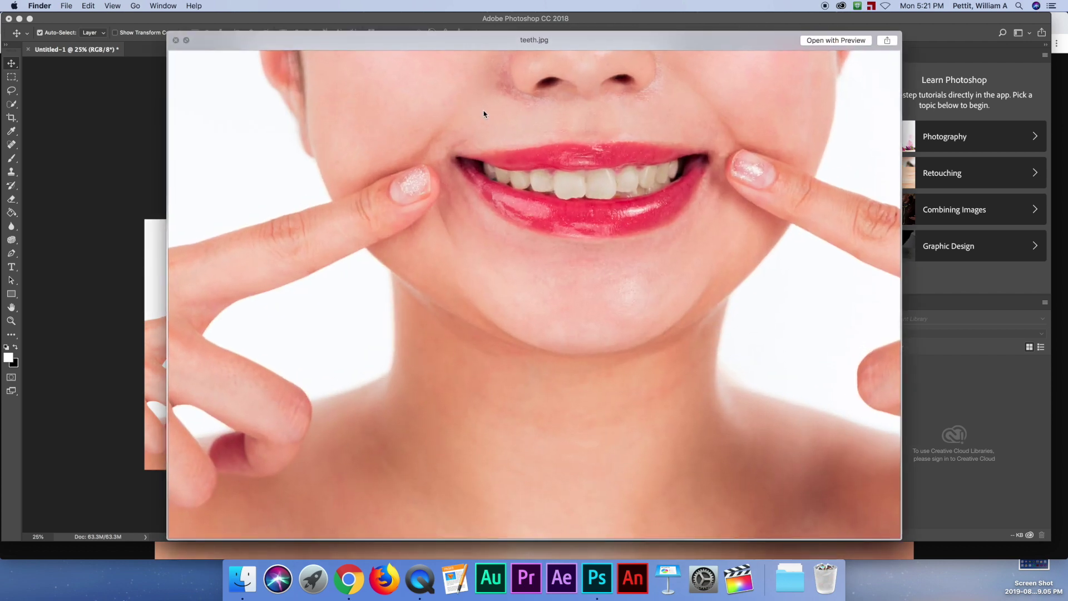
{"action": "key", "text": "space"}
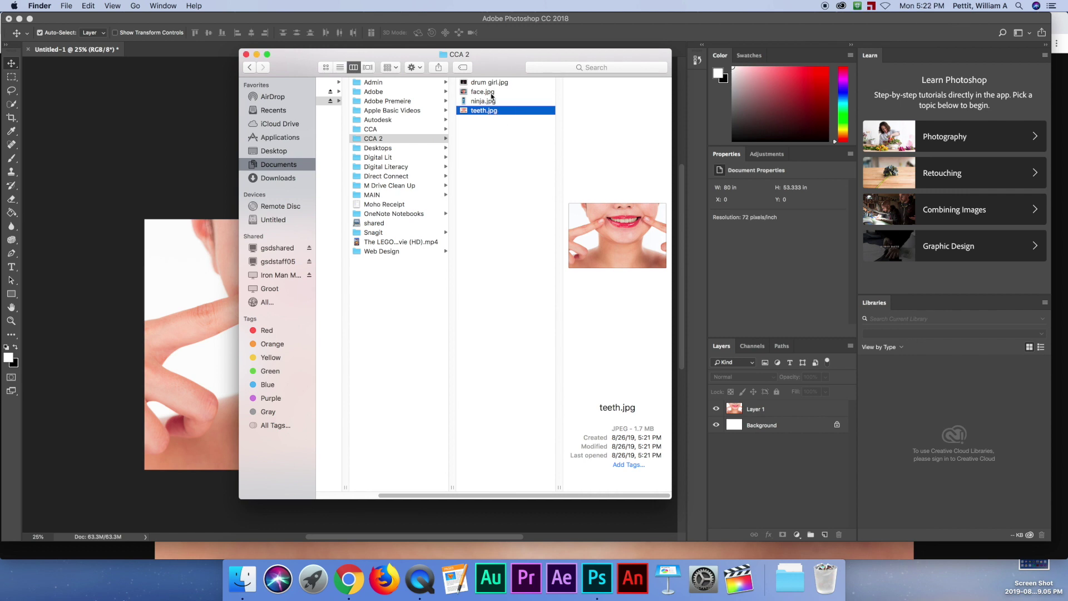
{"action": "left_click", "coordinate": [480, 130]}
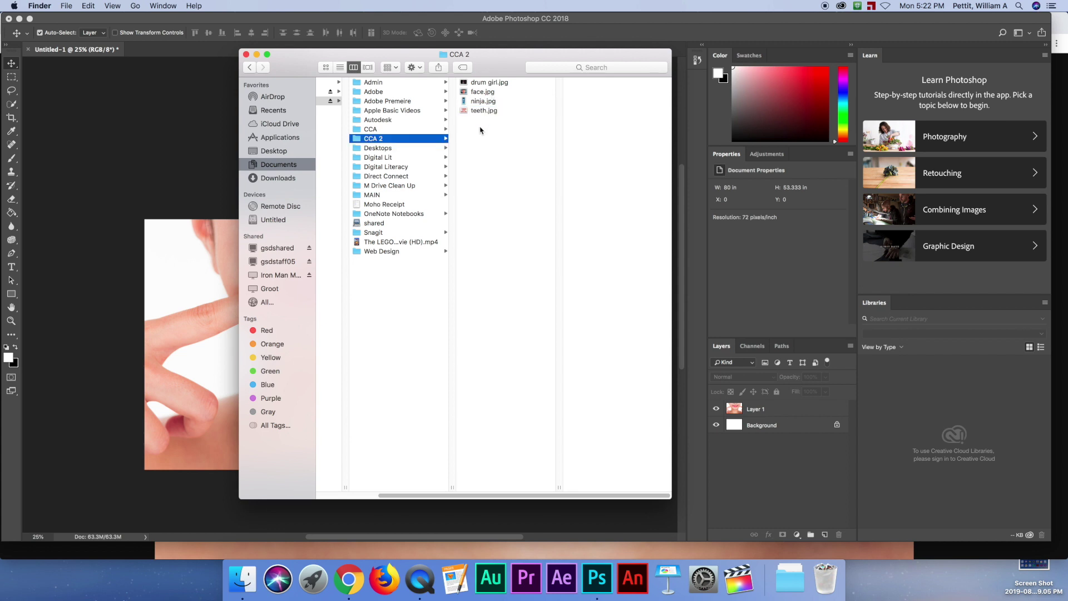